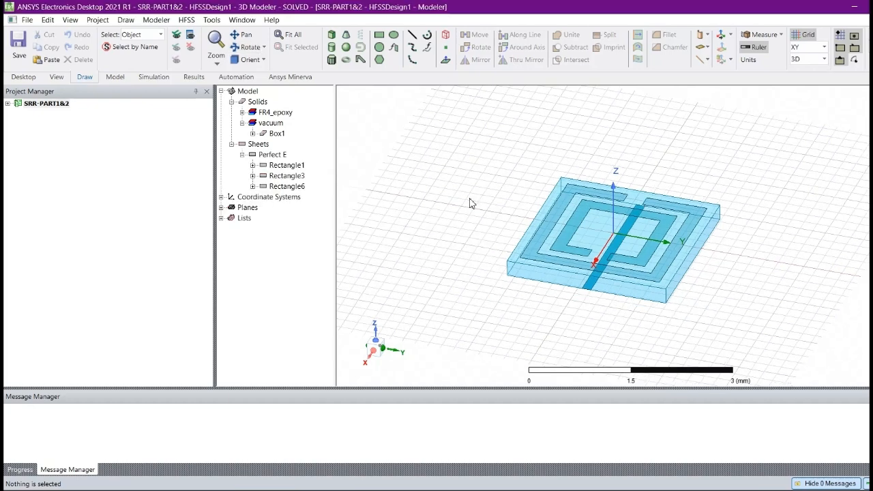
# Inspect the split-ring resonator model by highlighting the substrate, the outer ring and the central strip, and clear the selection.
pyautogui.click(551, 275)
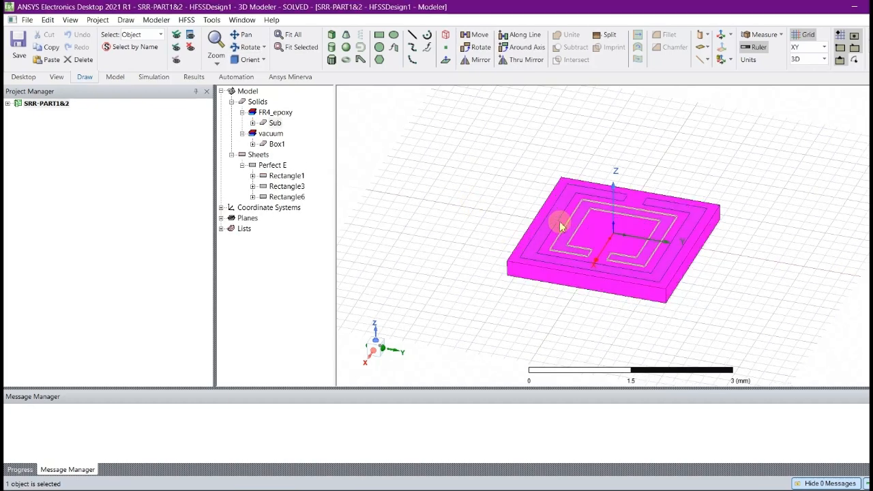
pyautogui.click(497, 191)
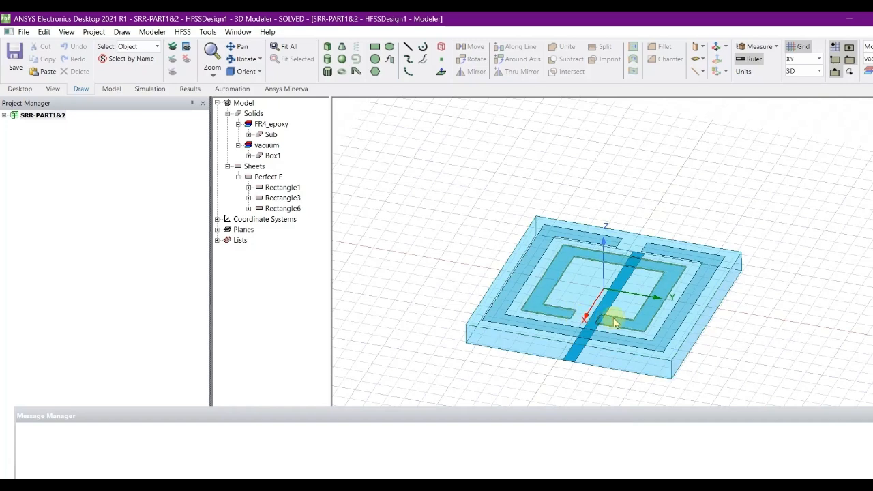
pyautogui.click(512, 303)
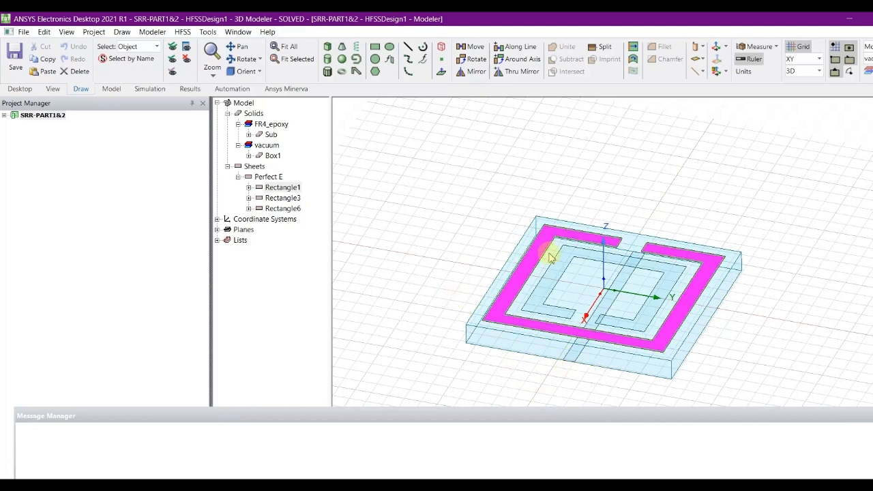
pyautogui.click(572, 357)
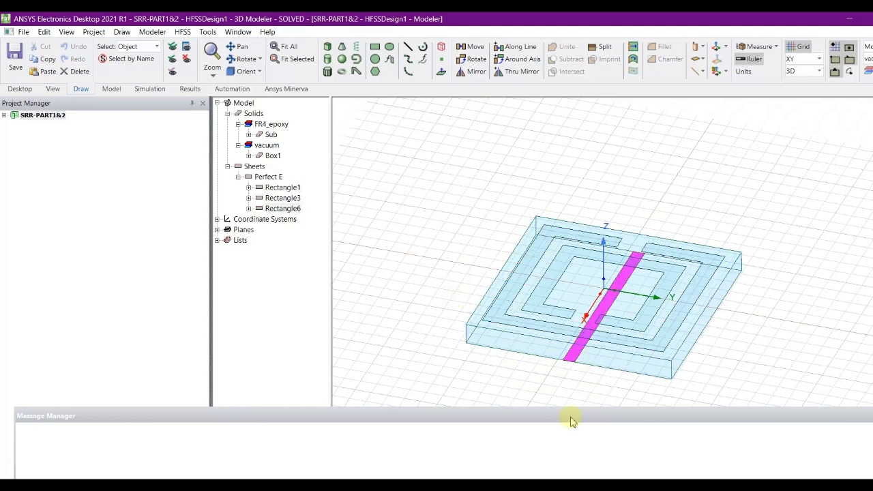
pyautogui.click(442, 302)
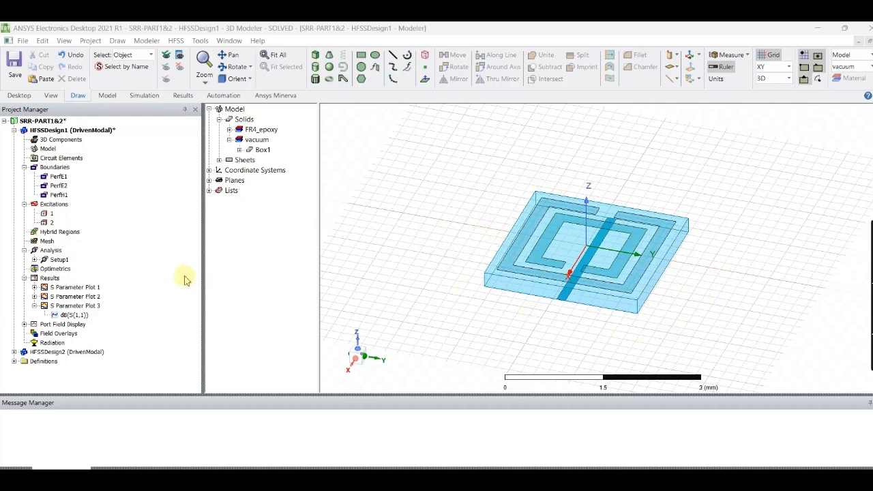
# Review HFSSDesign1's S Parameter Plots 1, 2 and 3 and return to the S(1,1) magnitude and phase curves in Plot 1.
pyautogui.doubleClick(73, 287)
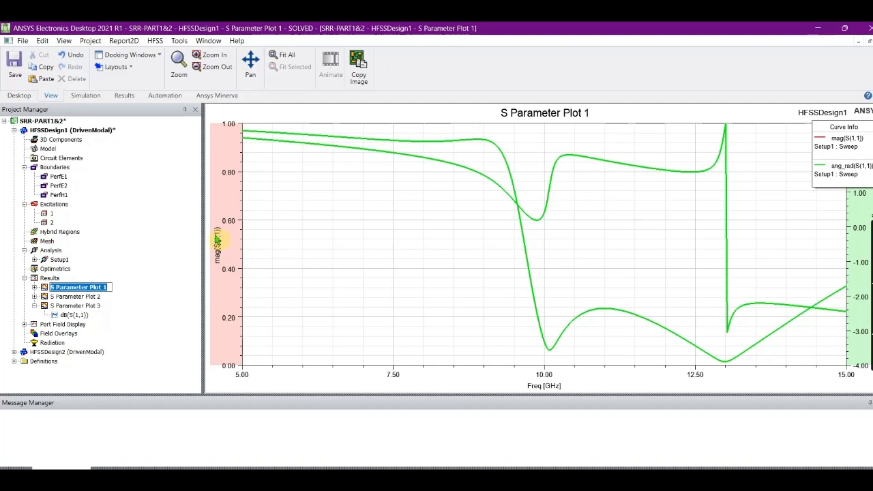
pyautogui.doubleClick(89, 296)
pyautogui.doubleClick(89, 305)
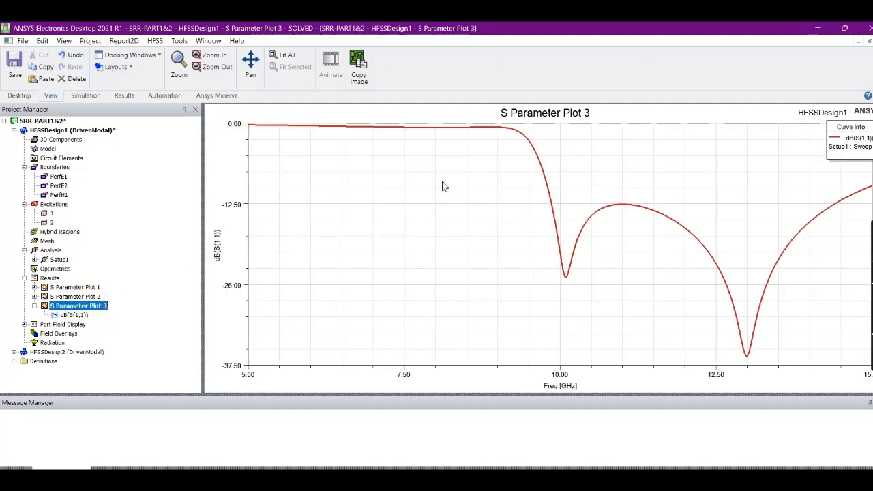
pyautogui.click(220, 263)
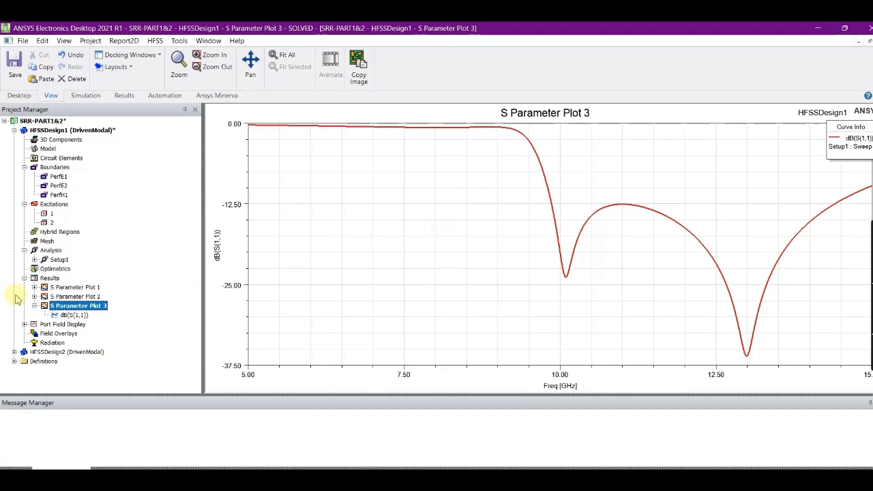
pyautogui.click(80, 288)
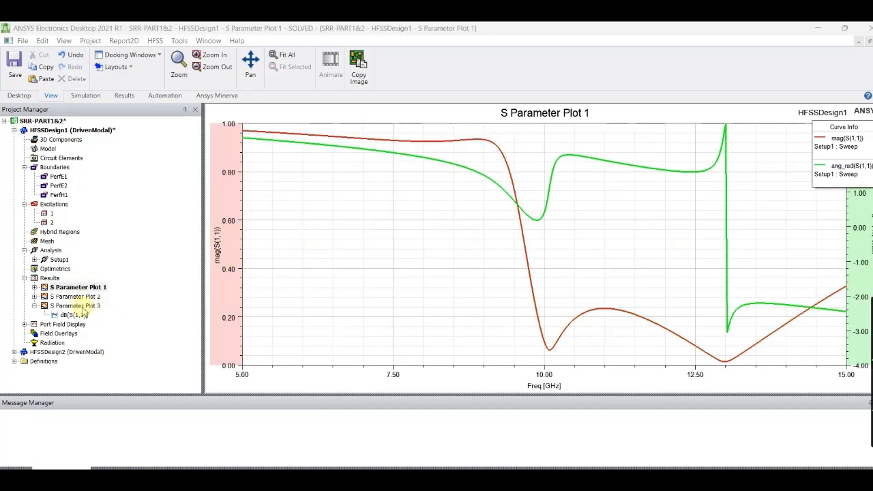
# Add a marker at the lowest point of the dB(S(1,1)) curve in S Parameter Plot 3.
pyautogui.doubleClick(82, 307)
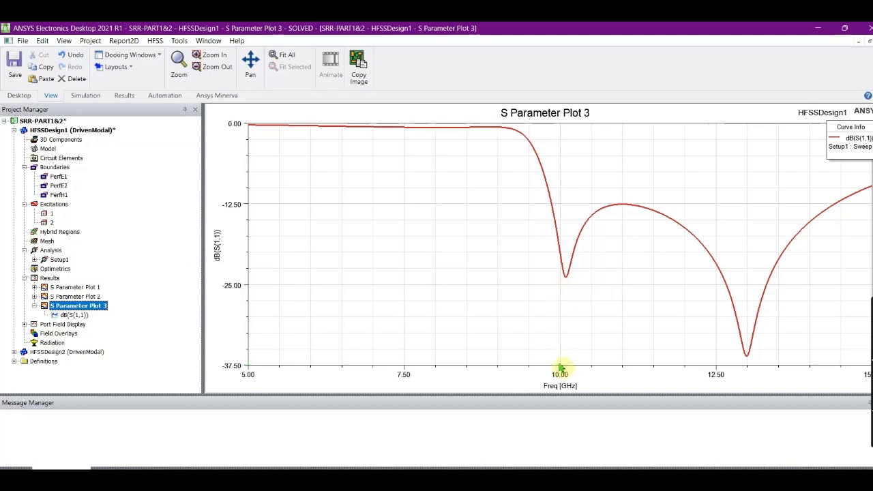
pyautogui.click(748, 361)
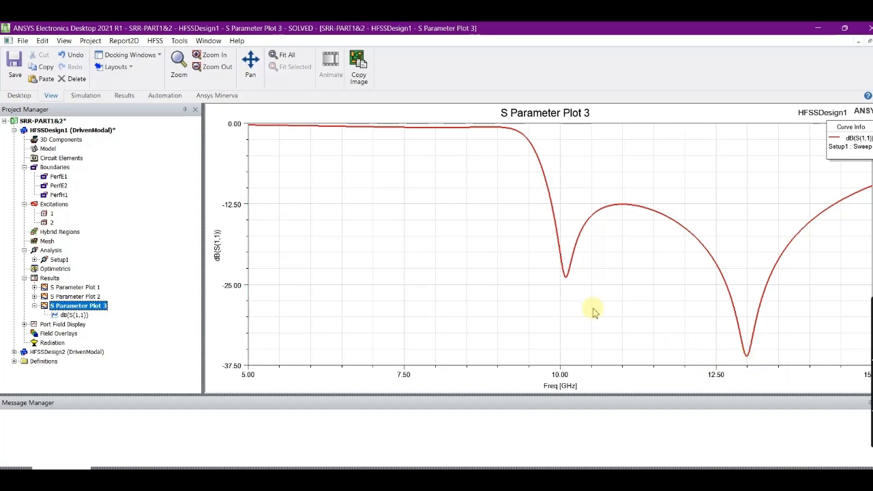
pyautogui.rightClick(274, 220)
pyautogui.moveTo(310, 227)
pyautogui.click(423, 224)
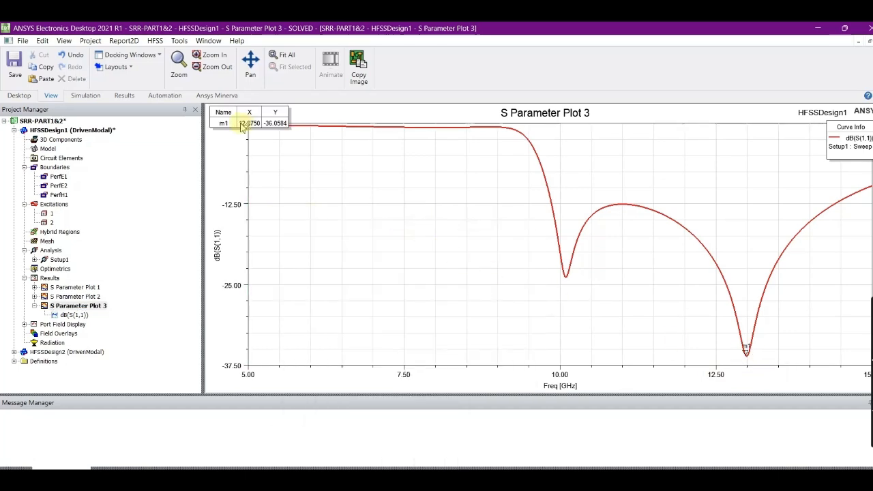
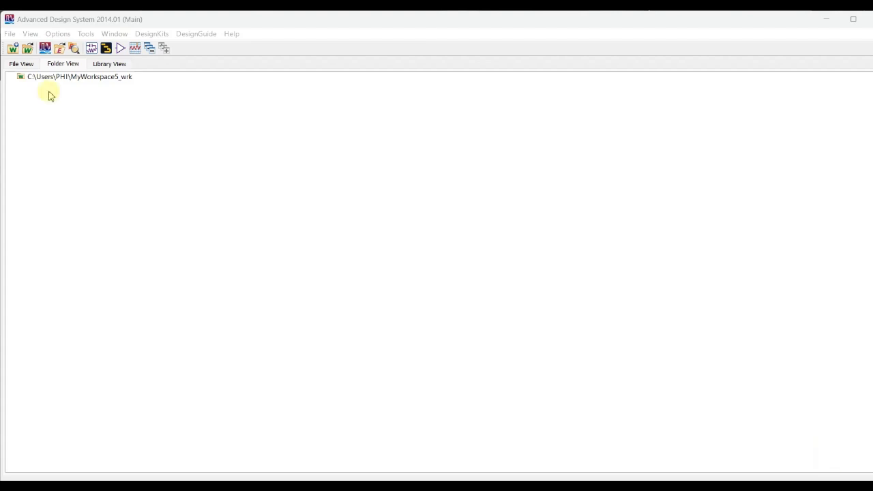
# Switch to Advanced Design System, create schematic cell_1 in MyLibrary5_lib, and dismiss the Schematic Wizard.
pyautogui.click(93, 54)
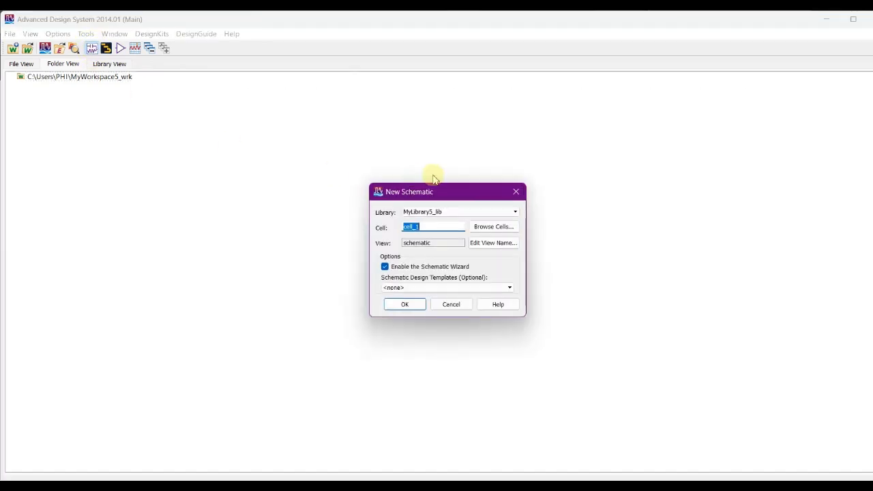
pyautogui.click(405, 305)
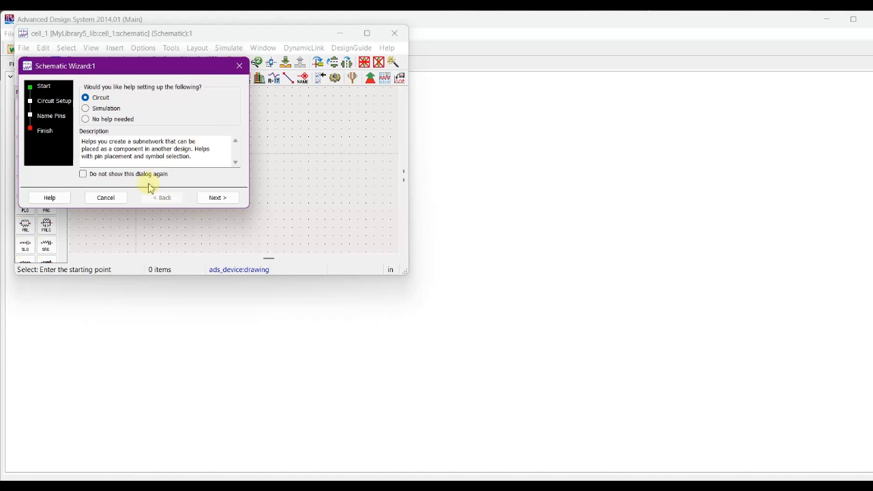
pyautogui.click(113, 199)
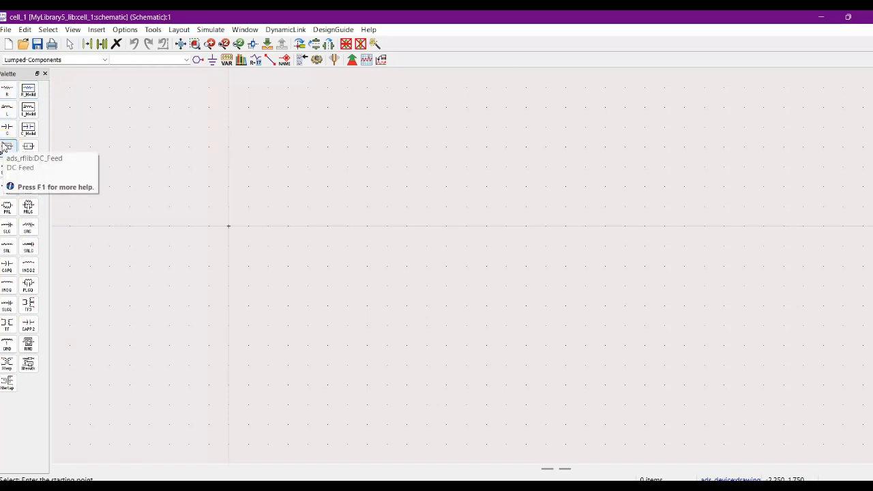
# Place four lumped inductors in the schematic, two spaced apart in an upper row and two in a lower row.
pyautogui.click(8, 107)
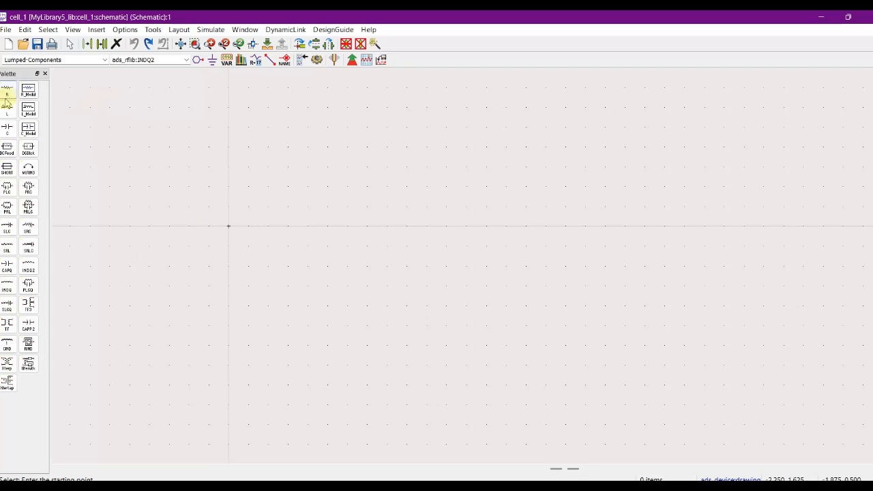
pyautogui.click(210, 138)
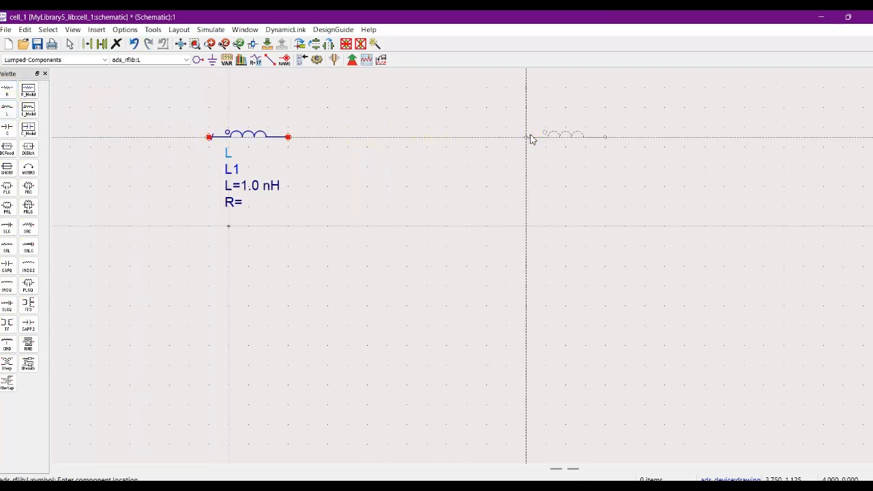
pyautogui.click(589, 138)
pyautogui.click(150, 346)
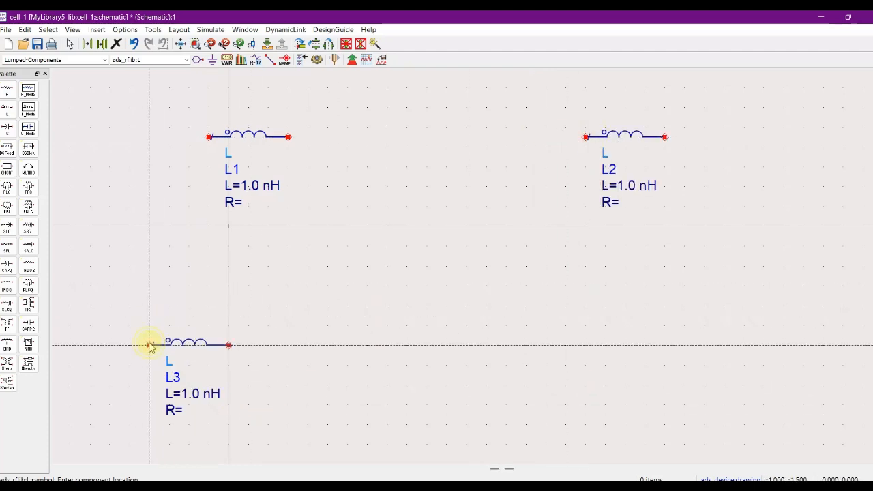
pyautogui.click(605, 345)
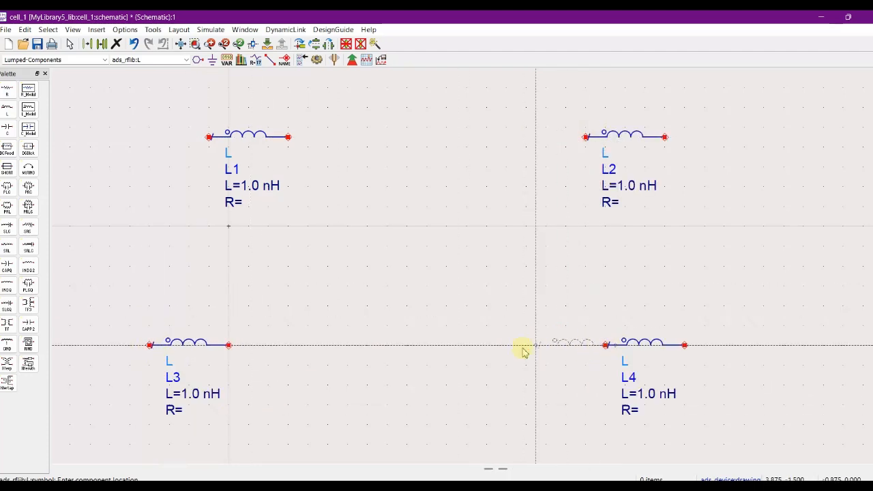
pyautogui.press('Escape')
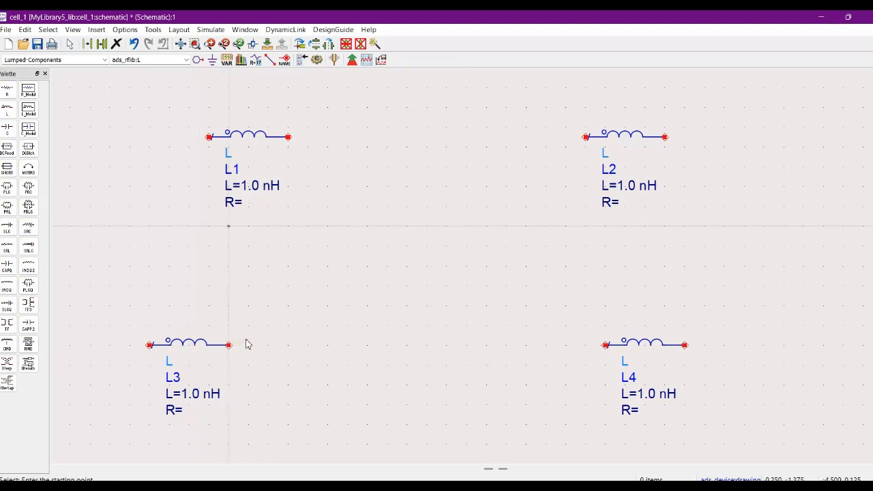
# Rotate the two lower inductors, L3 and L4, so they stand vertically.
pyautogui.rightClick(192, 337)
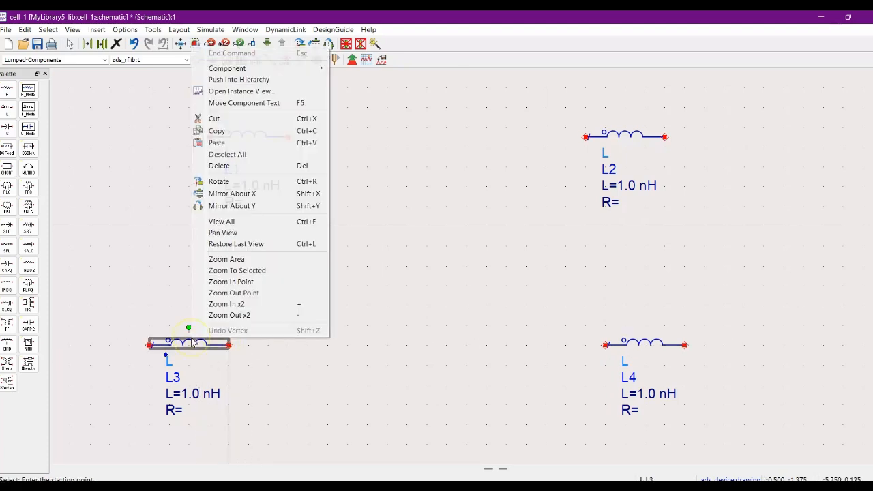
pyautogui.click(232, 181)
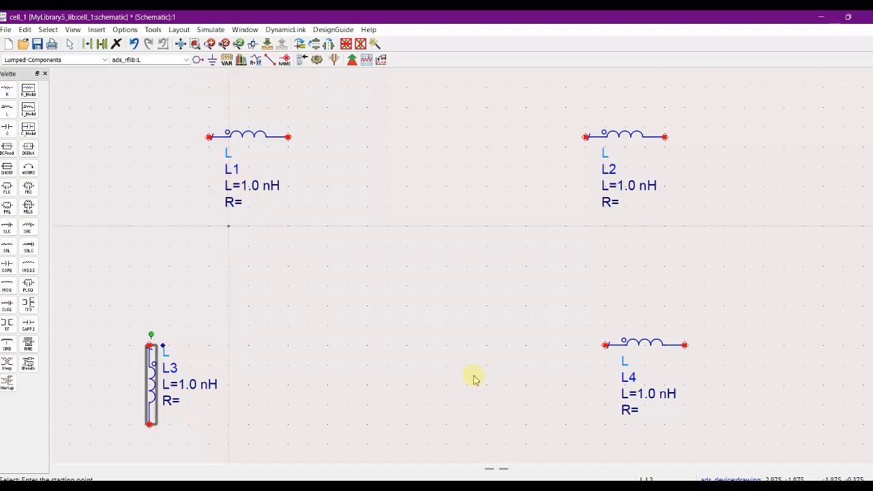
pyautogui.click(650, 341)
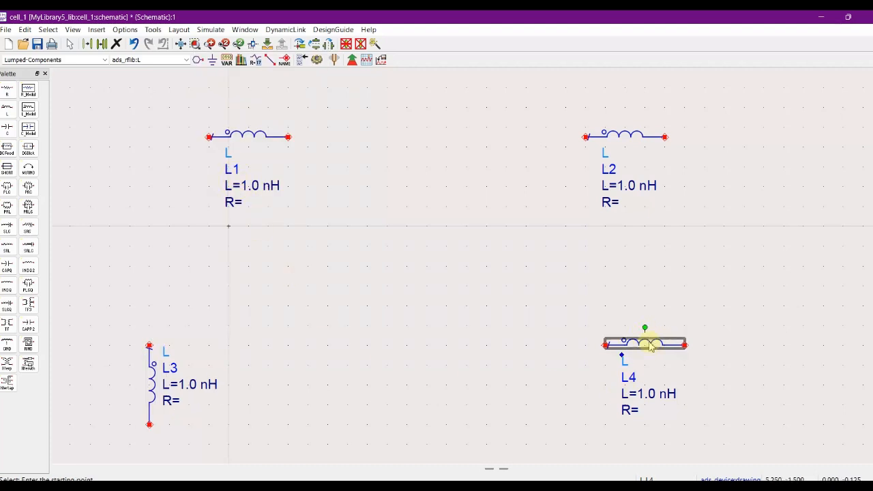
pyautogui.rightClick(648, 341)
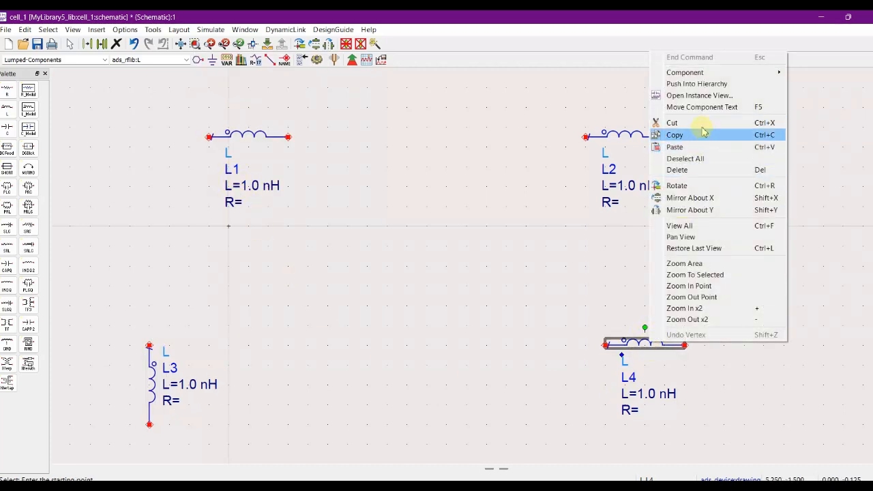
pyautogui.click(676, 185)
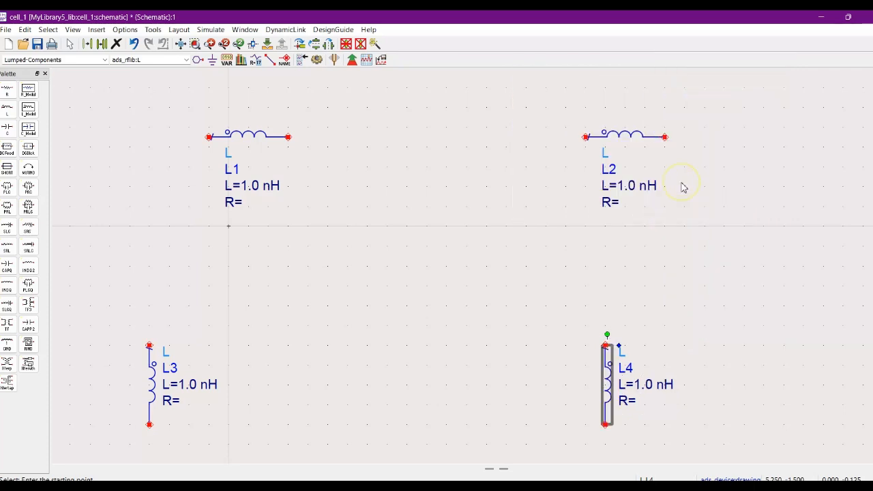
# Place a lumped capacitor between the upper inductors L1 and L2 and rotate it to vertical.
pyautogui.click(8, 130)
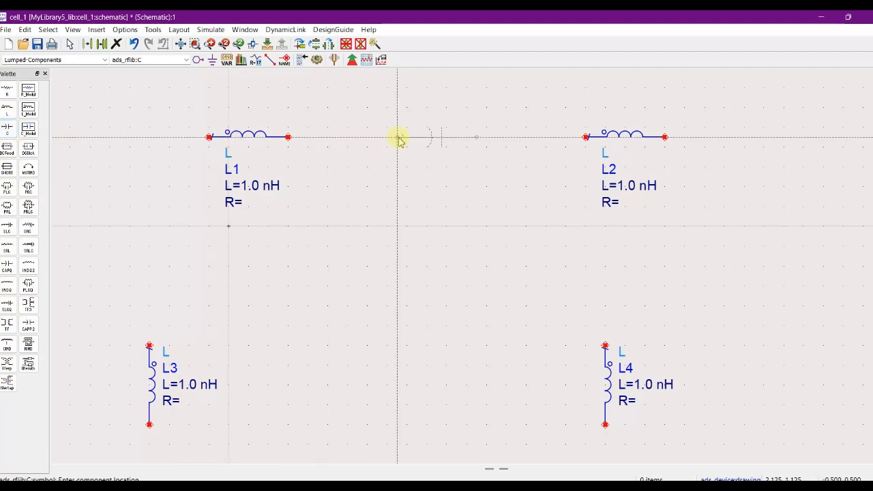
pyautogui.click(398, 139)
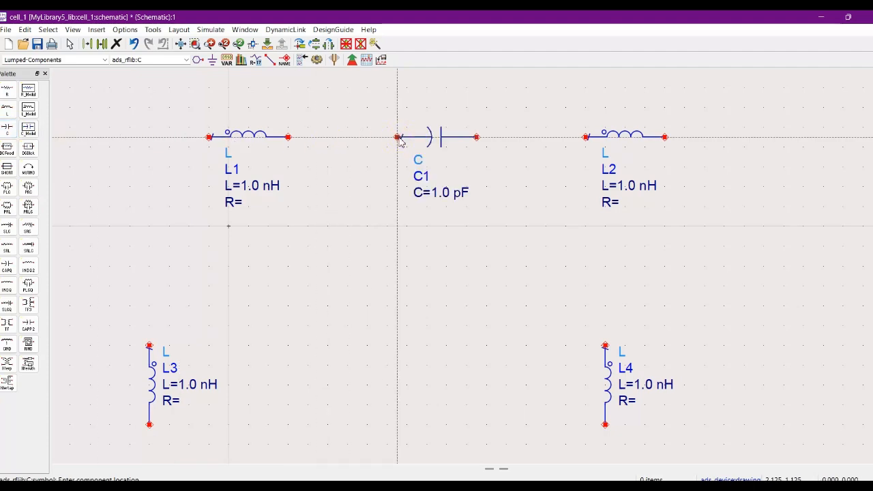
pyautogui.press('Escape')
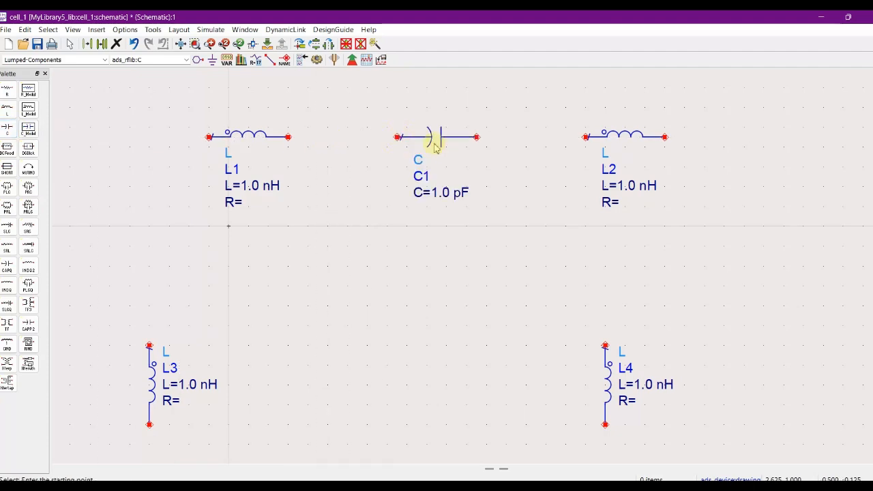
pyautogui.rightClick(428, 142)
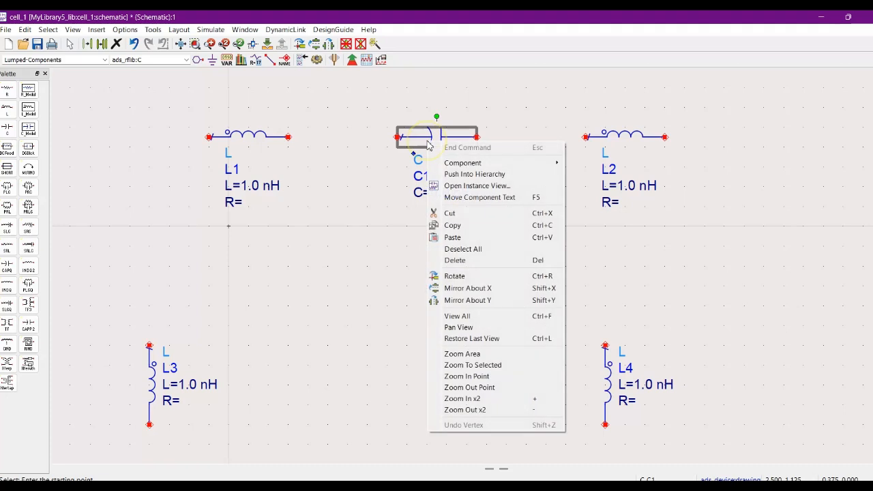
pyautogui.click(472, 278)
# Copy the vertical capacitor C1 and paste one copy beside L3 and another beside L4.
pyautogui.rightClick(404, 182)
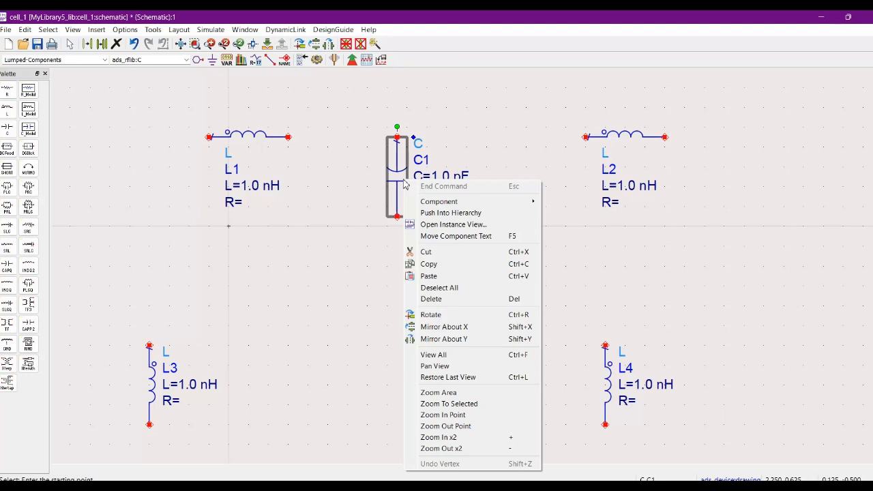
pyautogui.click(430, 263)
pyautogui.rightClick(292, 319)
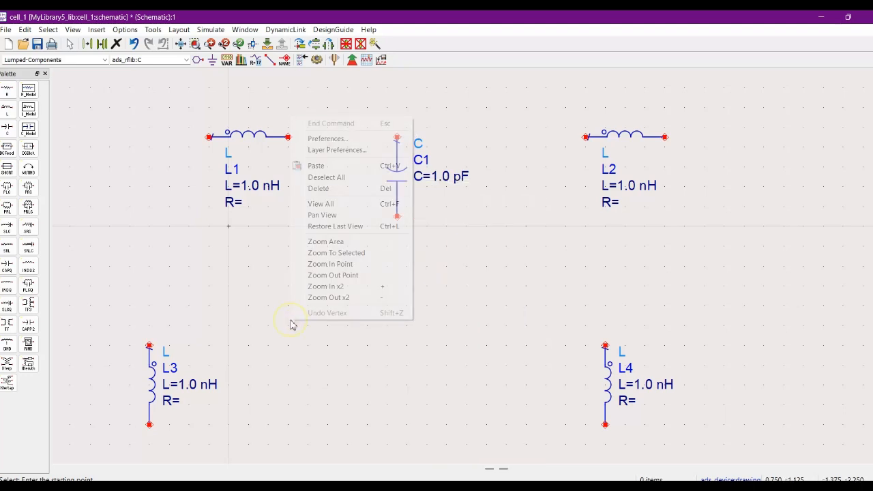
pyautogui.click(322, 166)
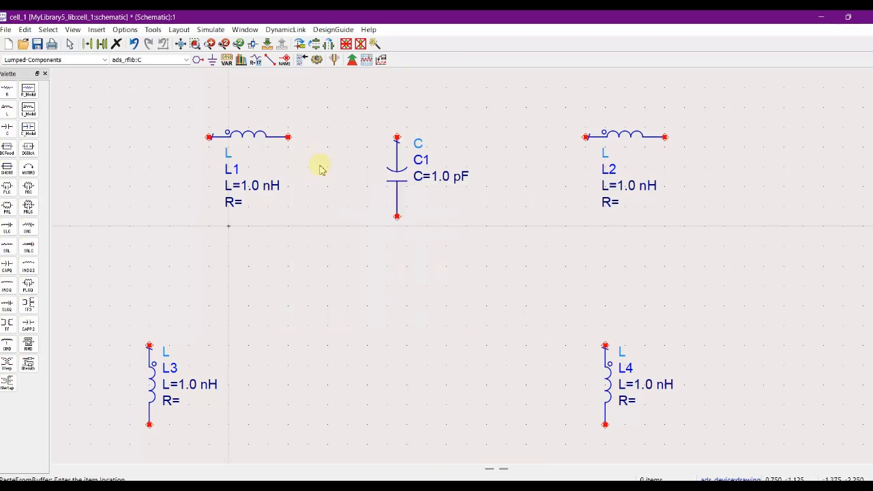
pyautogui.click(248, 415)
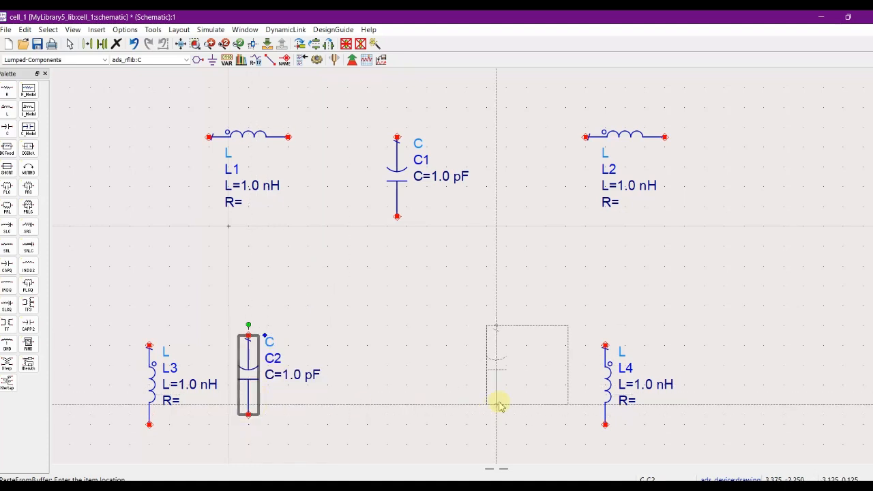
pyautogui.click(695, 414)
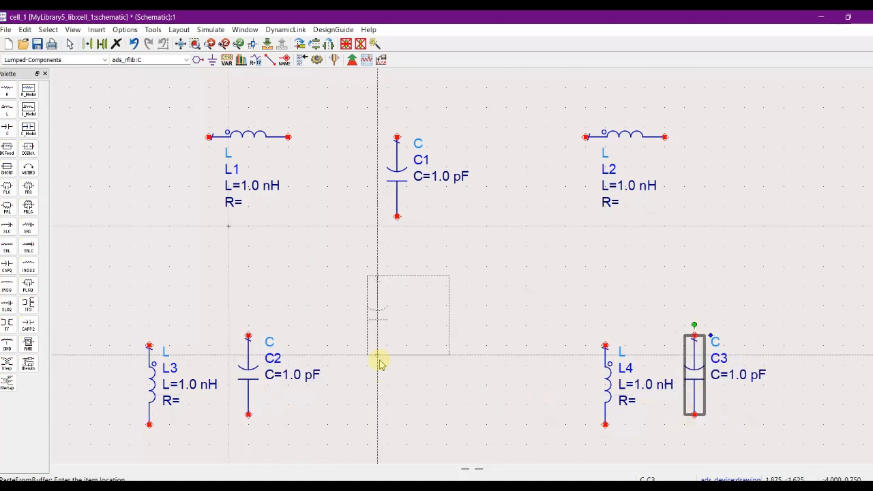
pyautogui.press('Escape')
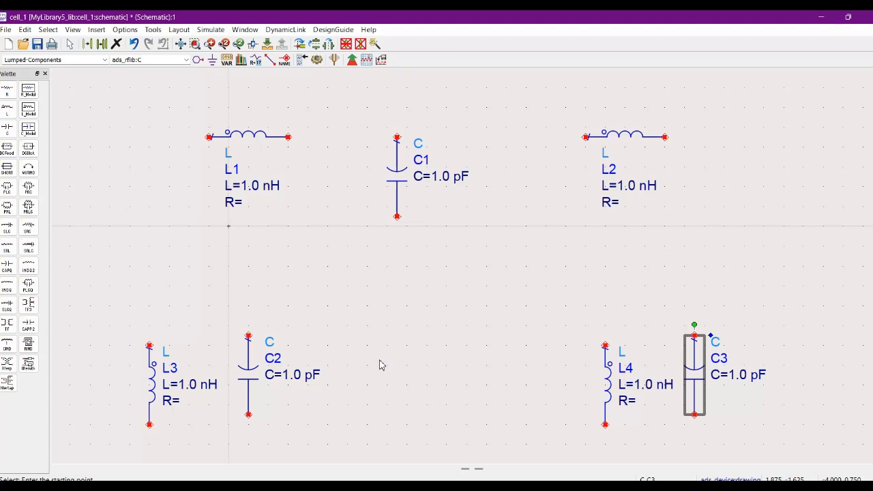
# Wire L3 and C2 in parallel by joining their upper ends and their lower ends.
pyautogui.click(271, 60)
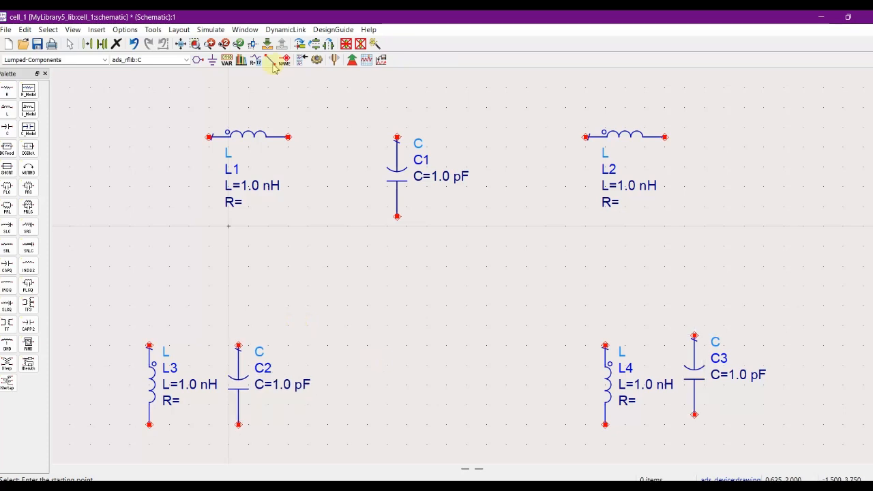
pyautogui.click(149, 345)
pyautogui.click(238, 346)
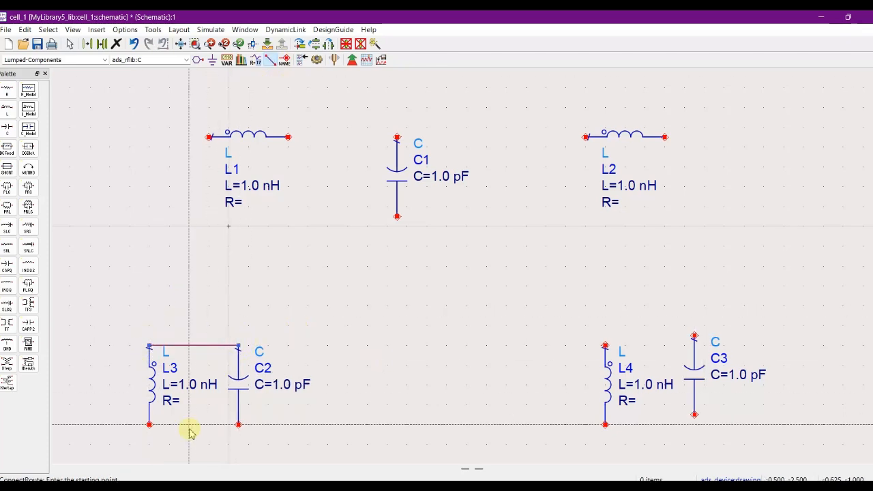
pyautogui.click(149, 425)
pyautogui.click(239, 424)
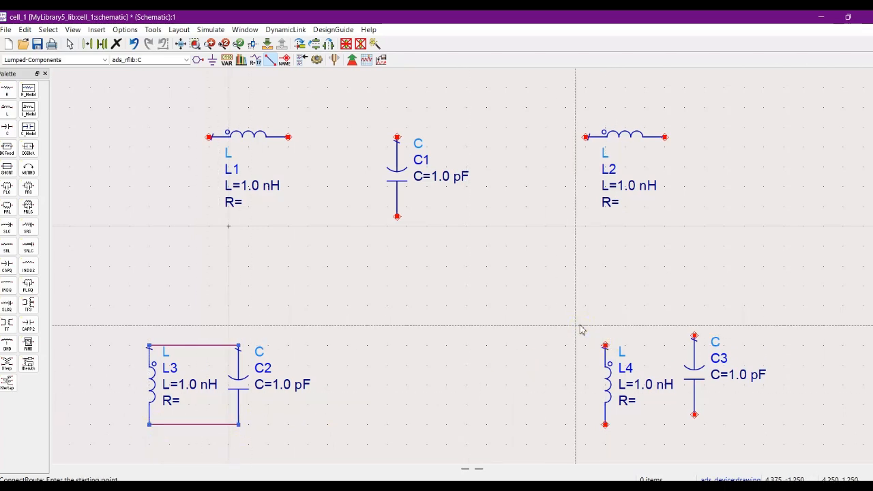
pyautogui.press('Escape')
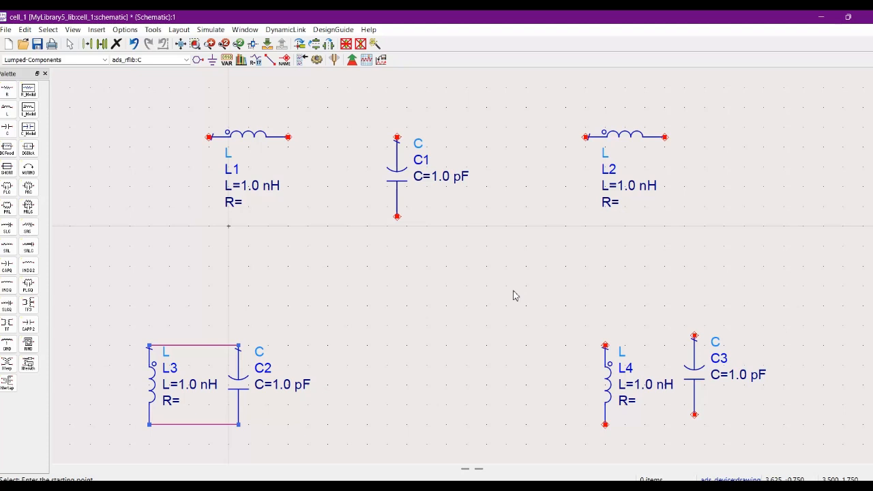
# Move L4 up level with C3 and wire the two in parallel at their upper and lower ends.
pyautogui.moveTo(610, 385); pyautogui.dragTo(611, 367)
pyautogui.click(561, 335)
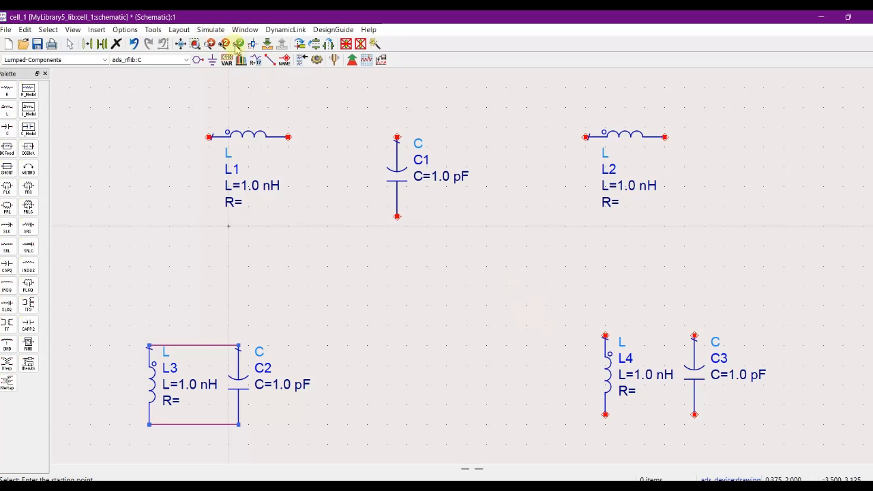
pyautogui.click(271, 59)
pyautogui.click(606, 335)
pyautogui.click(695, 336)
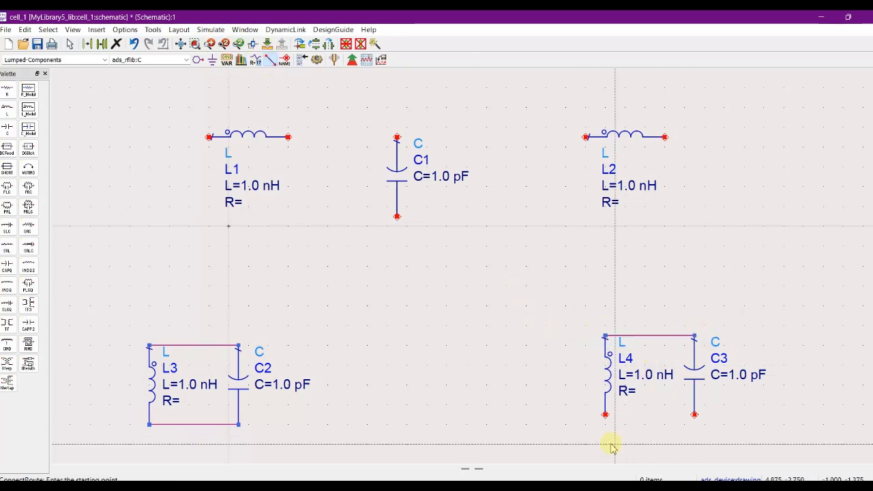
pyautogui.click(606, 414)
pyautogui.click(694, 415)
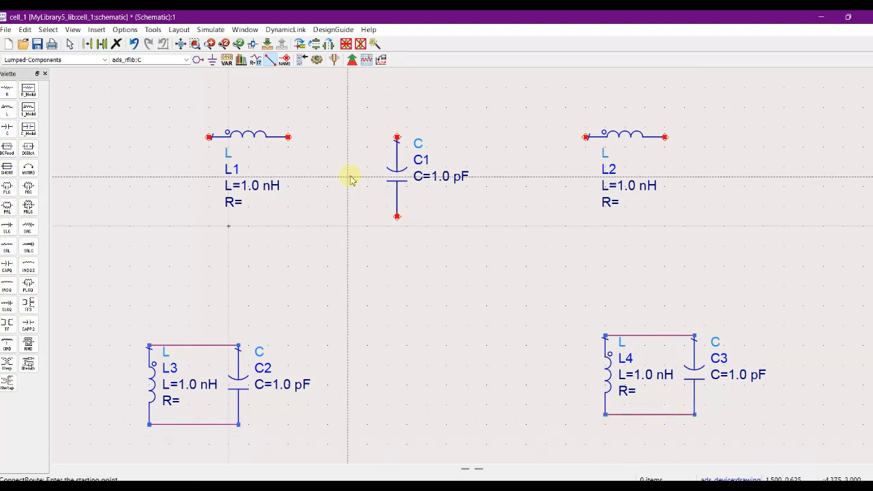
# Wire the facing ends of L1 and L2 to the upper end of C1.
pyautogui.click(288, 137)
pyautogui.click(397, 138)
pyautogui.click(586, 136)
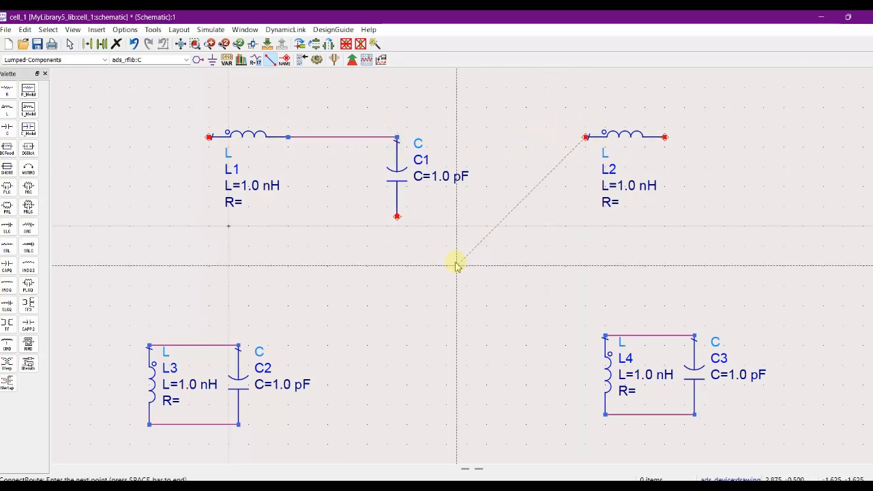
pyautogui.click(397, 137)
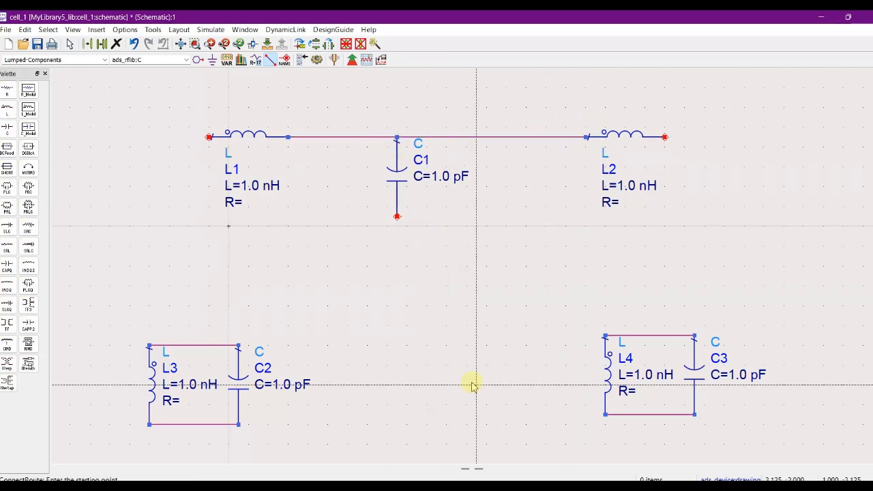
# Wire the lower end of C1 to the upper wires of both the L3–C2 and L4–C3 parallel pairs.
pyautogui.click(397, 217)
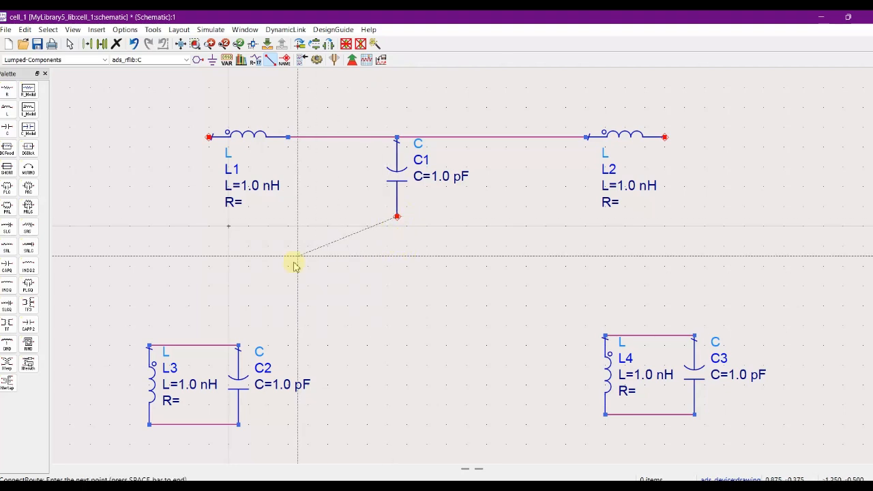
pyautogui.click(190, 346)
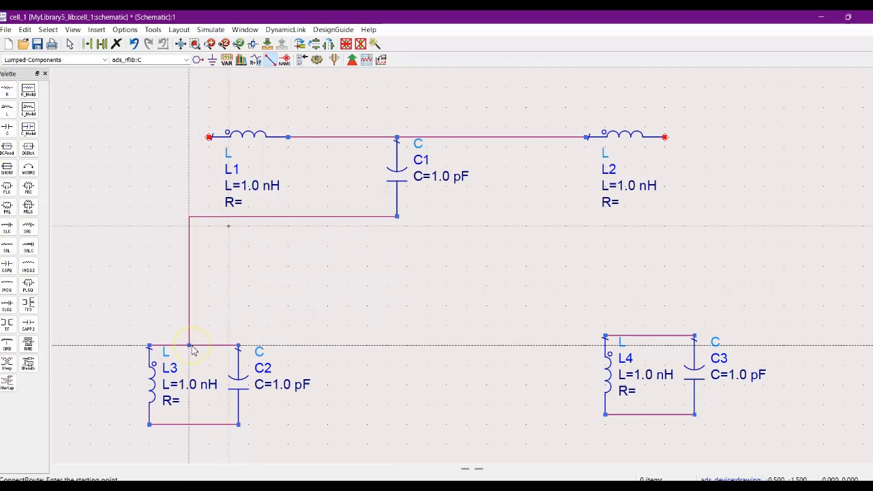
pyautogui.click(398, 217)
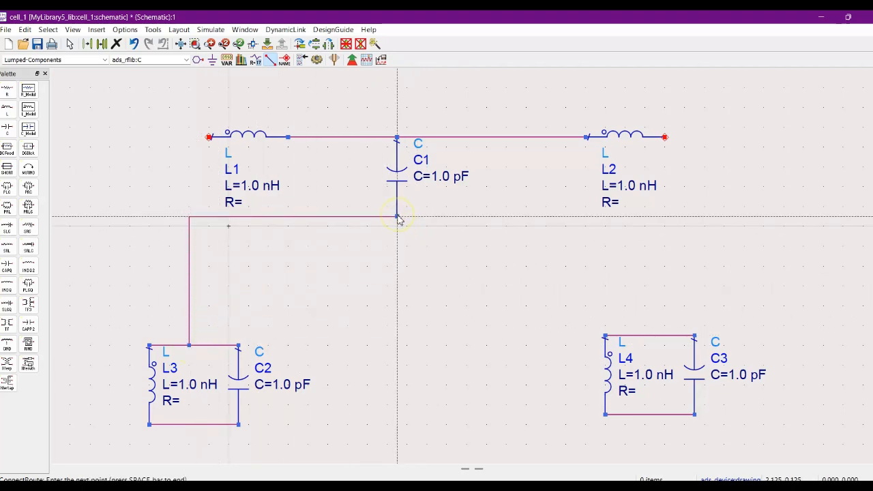
pyautogui.click(657, 336)
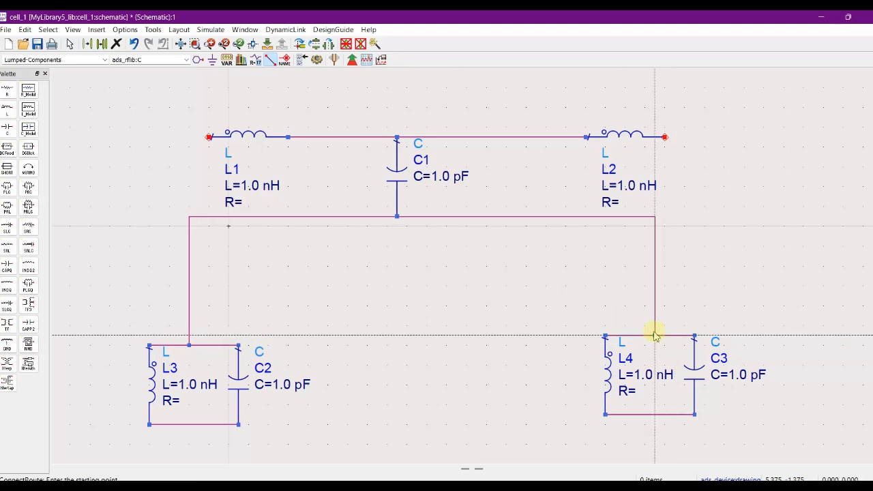
pyautogui.press('Escape')
# Place ground symbols on the lower wires of the L3–C2 and L4–C3 pairs, plus one loose ground beyond each outer side of L1 and L2.
pyautogui.click(213, 60)
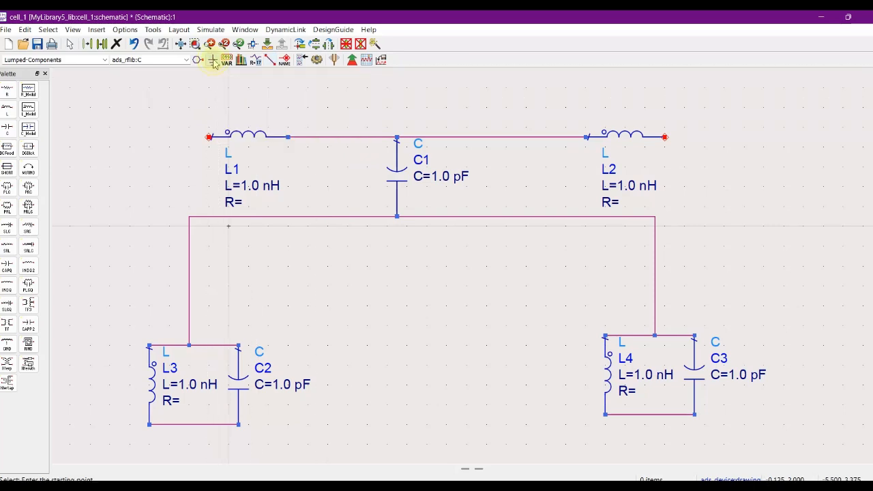
pyautogui.click(198, 428)
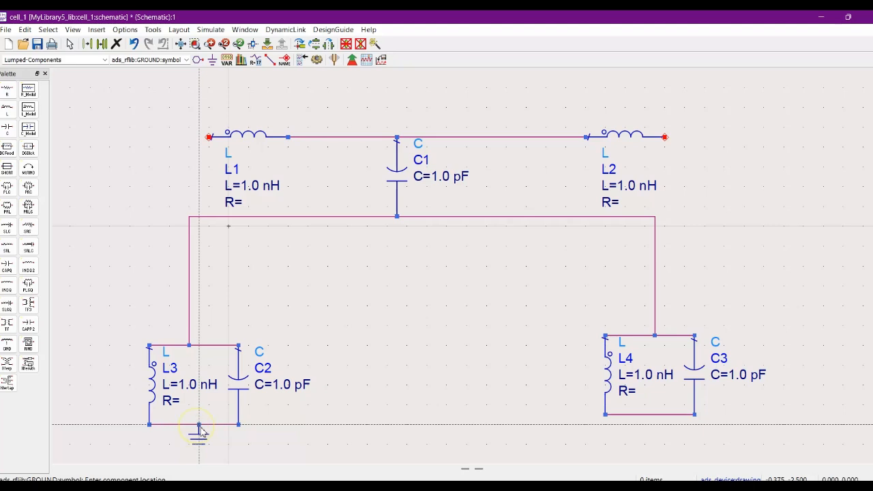
pyautogui.click(653, 416)
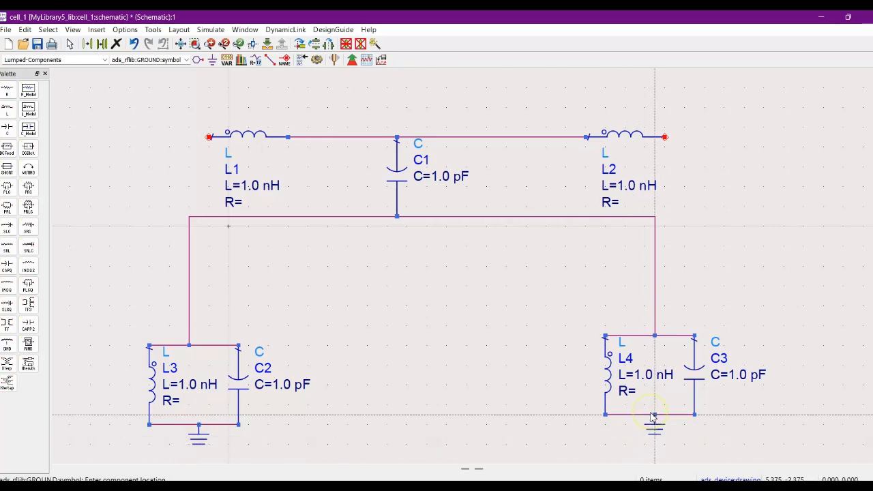
pyautogui.click(80, 207)
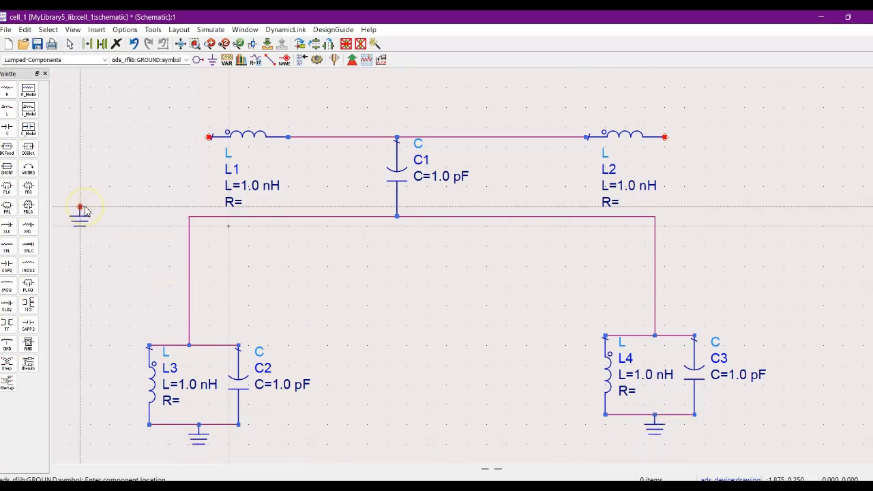
pyautogui.click(785, 208)
pyautogui.press('Escape')
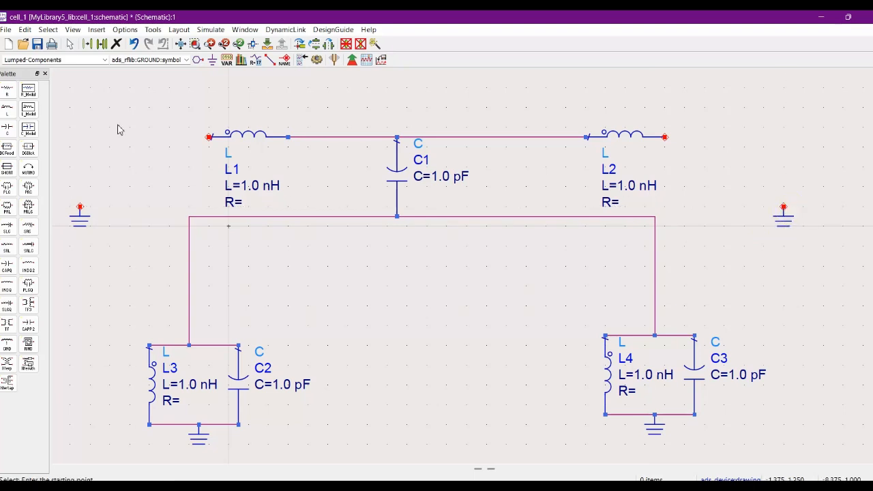
# Open the component library and search the component names for "term".
pyautogui.click(99, 31)
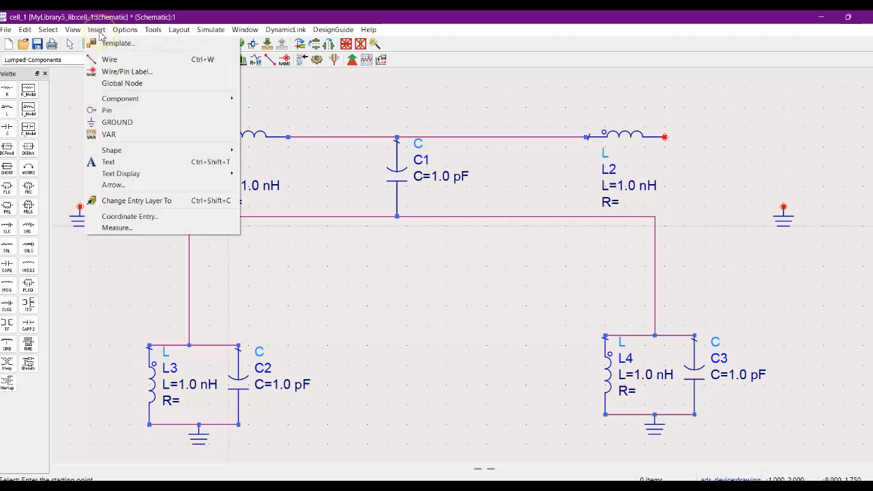
pyautogui.moveTo(228, 99)
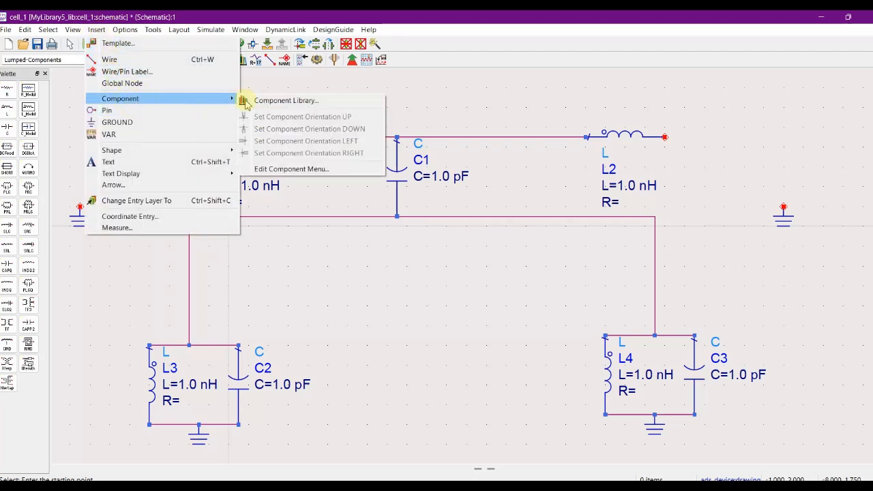
pyautogui.click(260, 102)
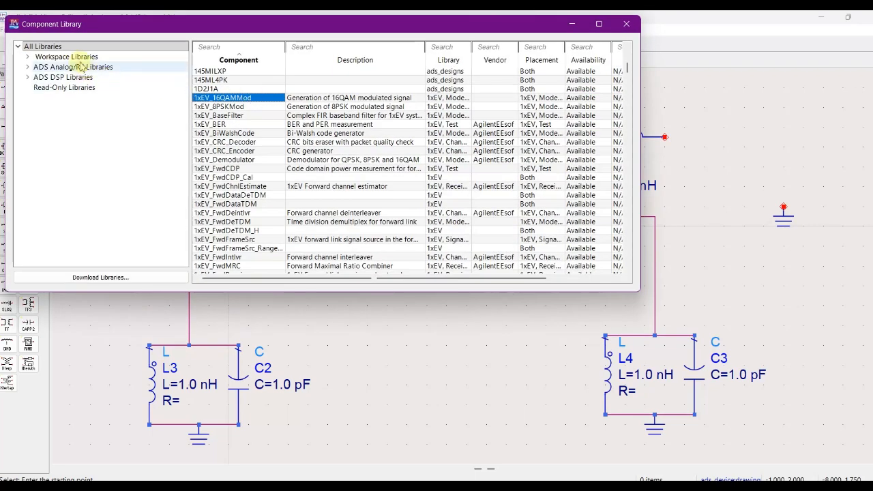
pyautogui.click(89, 107)
pyautogui.click(225, 48)
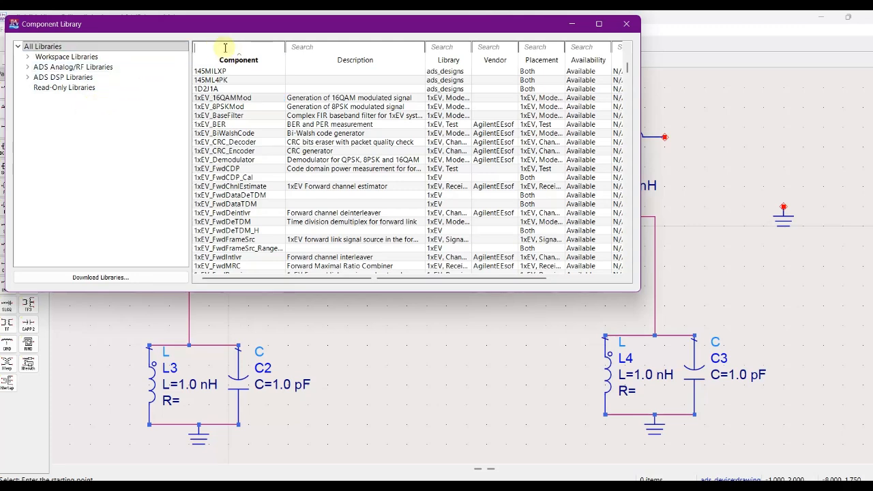
pyautogui.write('term')
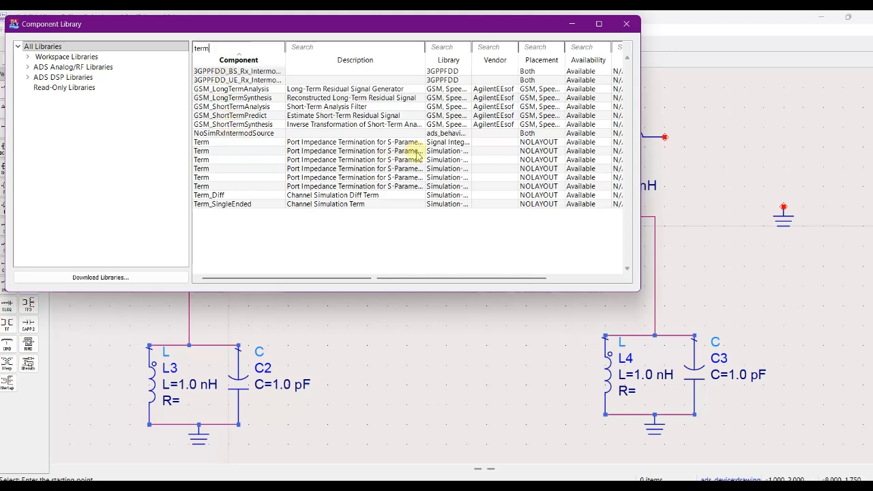
# Place two Term port terminations from the library, one outside L1 and one outside L2, level with the inductors.
pyautogui.click(401, 151)
pyautogui.click(201, 151)
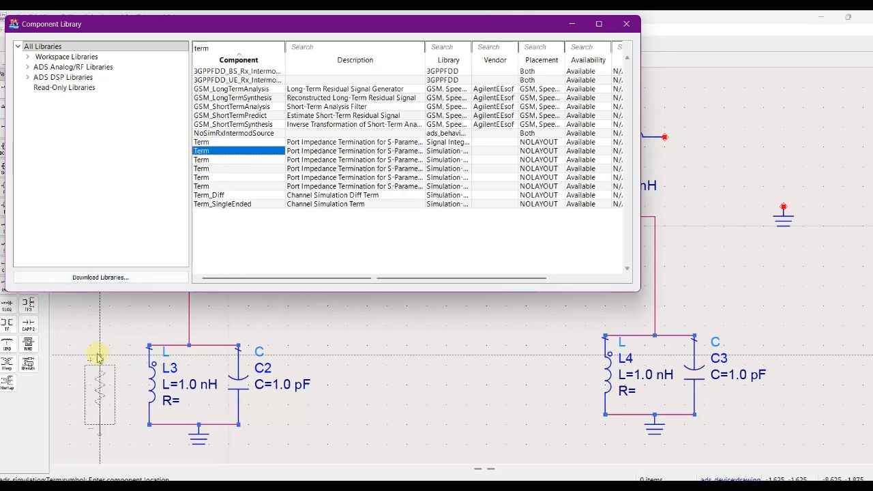
pyautogui.click(627, 25)
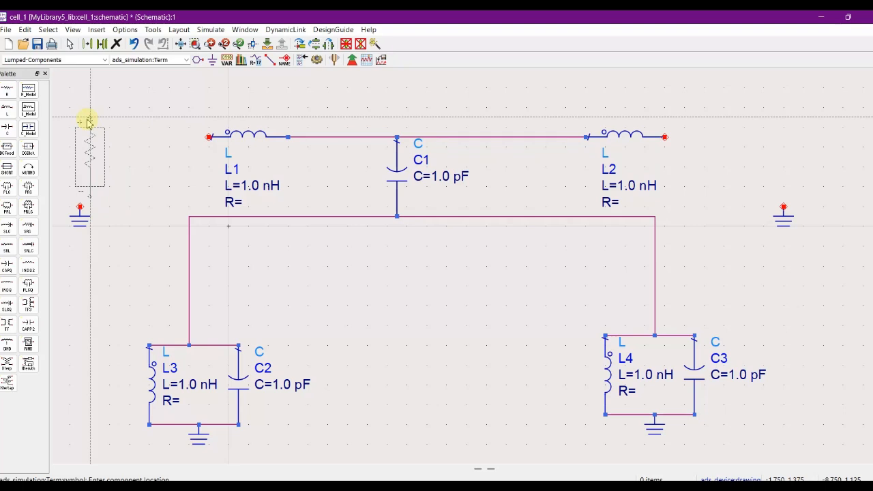
pyautogui.click(131, 140)
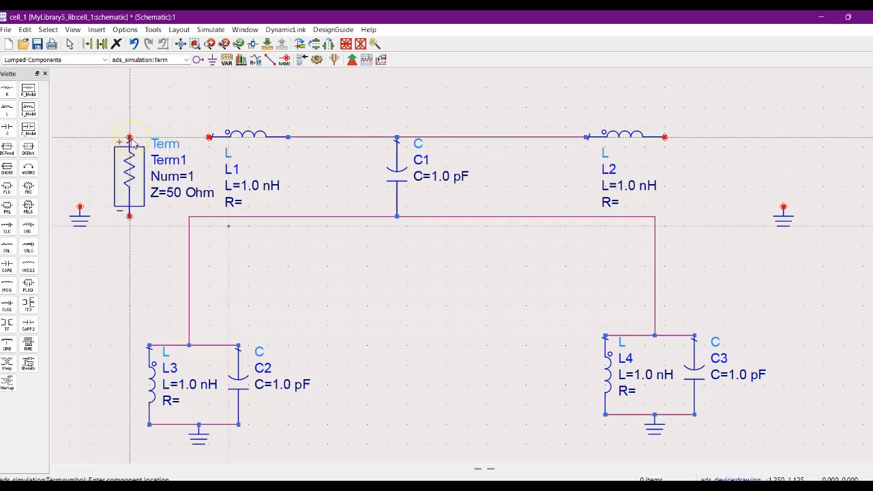
pyautogui.click(725, 142)
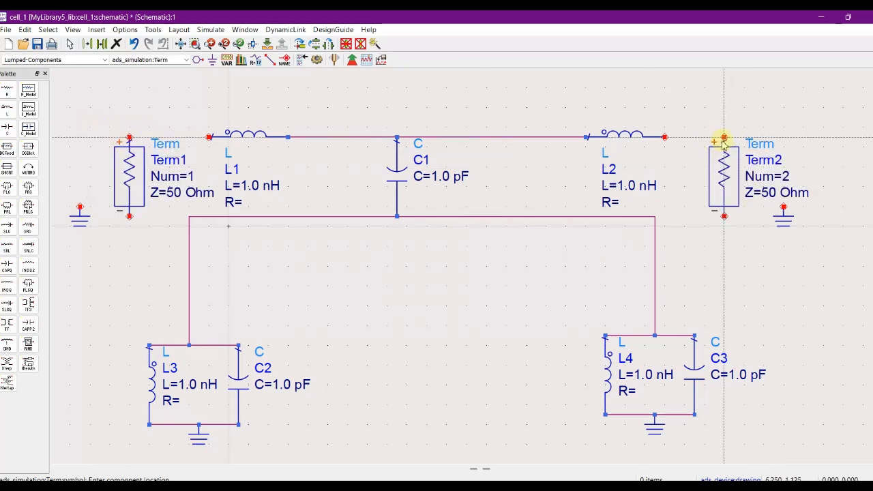
pyautogui.press('Escape')
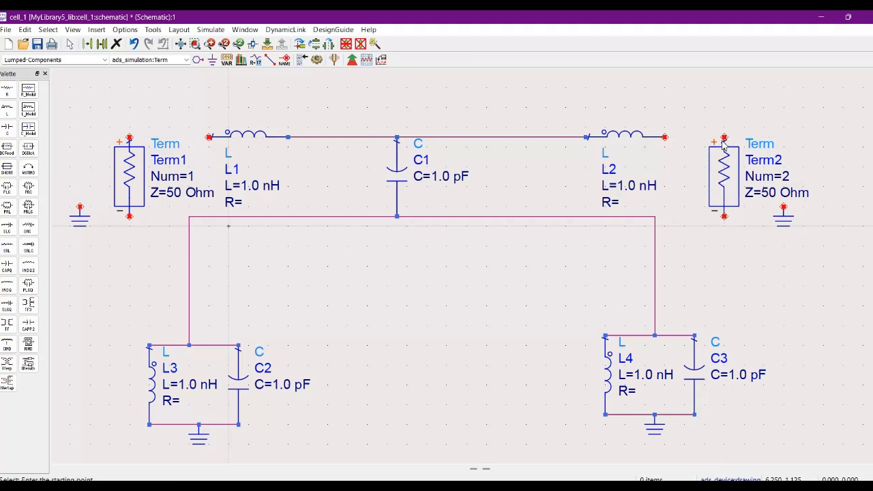
# Move the two loose ground symbols directly below the lower ends of Term1 and Term2.
pyautogui.click(83, 227)
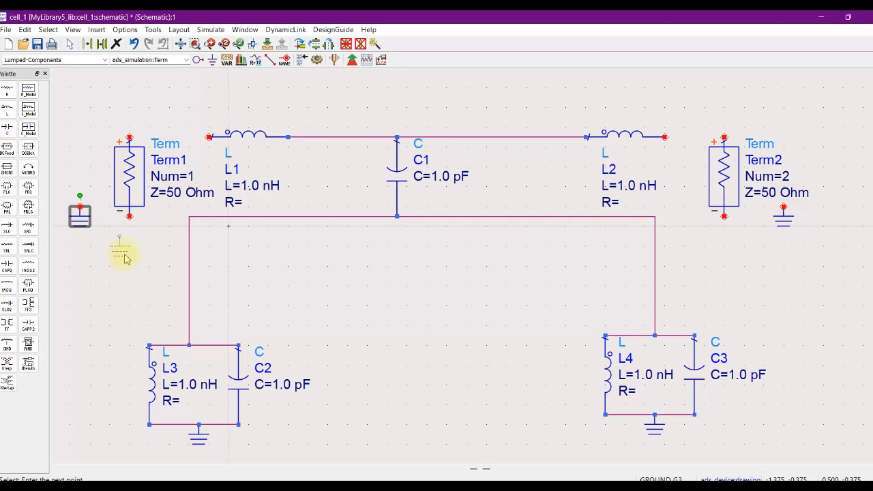
pyautogui.click(129, 256)
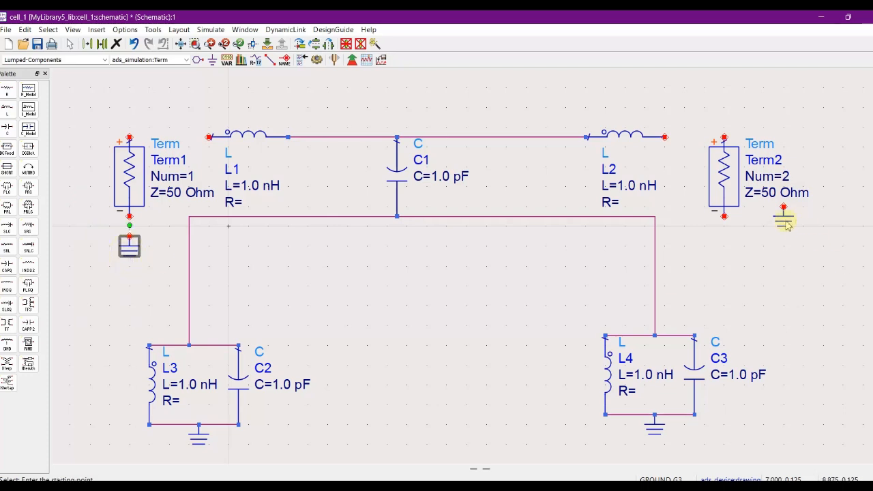
pyautogui.click(725, 255)
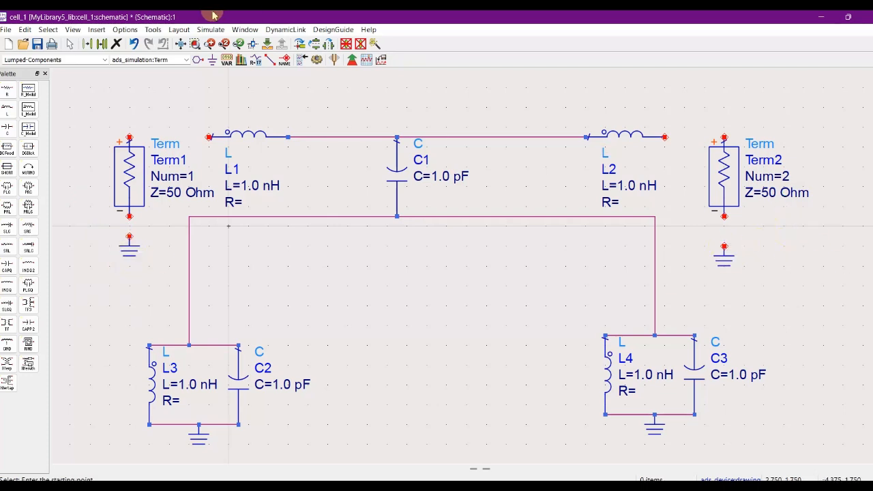
# Wire the upper end of Term1 to the free end of L1 and its lower end to the ground below.
pyautogui.click(272, 61)
pyautogui.click(130, 139)
pyautogui.click(209, 137)
pyautogui.click(130, 216)
pyautogui.click(130, 237)
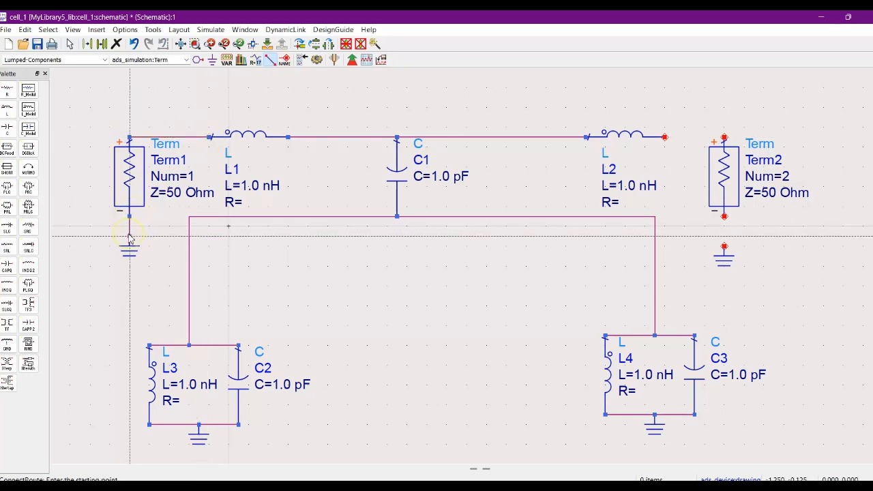
# Wire the free end of L2 to the upper end of Term2 and connect Term2's lower end to its ground.
pyautogui.click(666, 137)
pyautogui.click(724, 137)
pyautogui.click(725, 217)
pyautogui.click(724, 245)
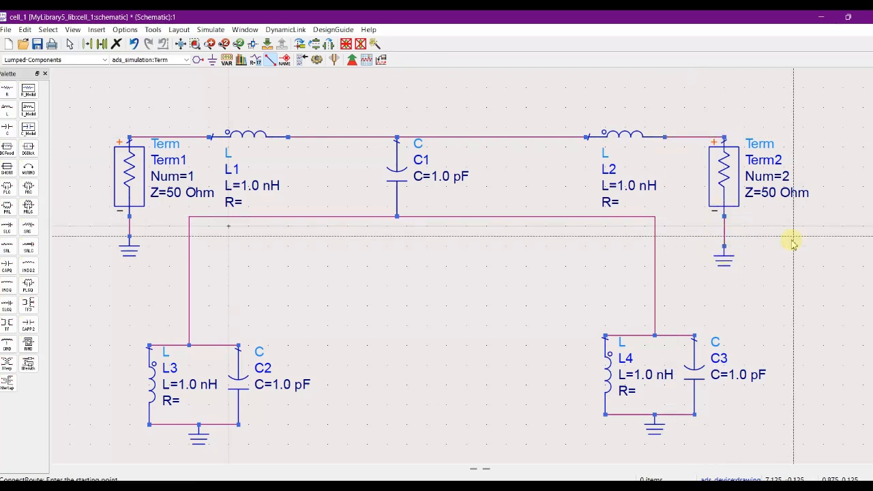
pyautogui.press('Escape')
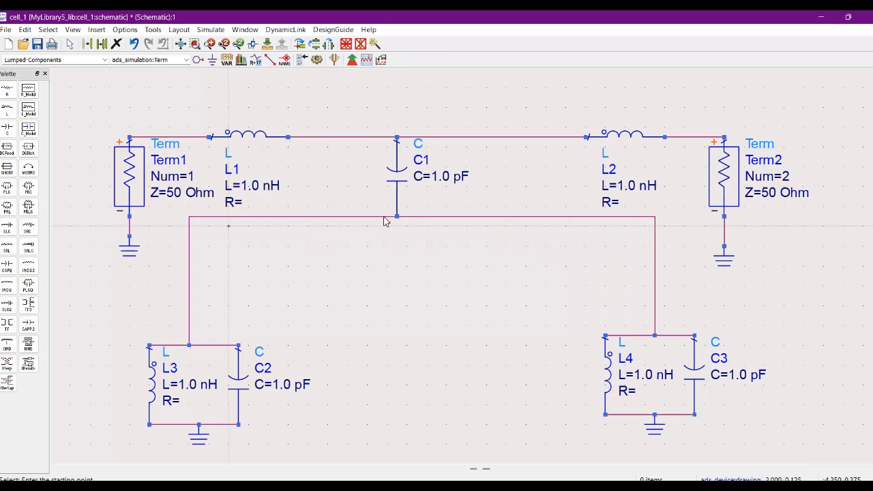
# Place a VAR variable equation block below Term1's ground, in the free area above and left of L3.
pyautogui.click(227, 60)
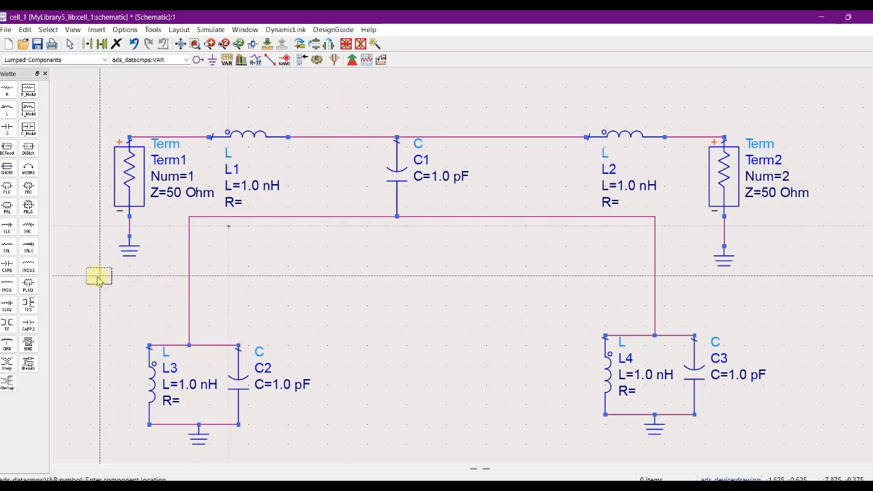
pyautogui.click(81, 295)
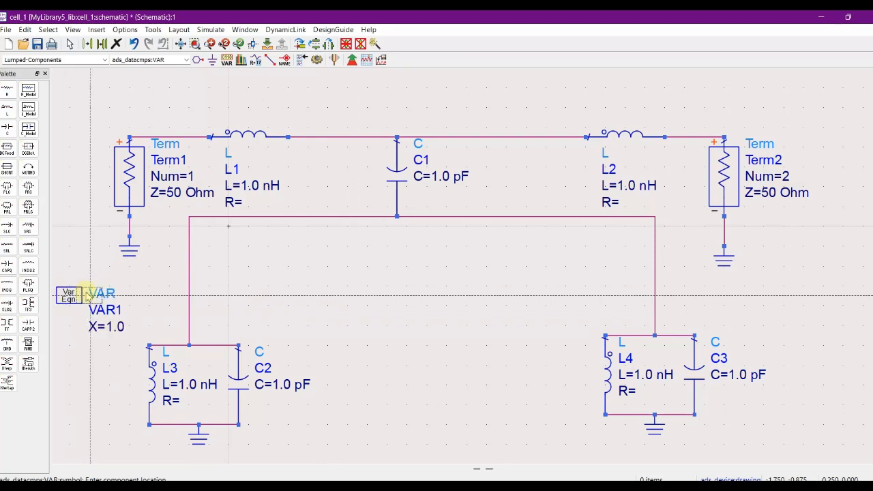
pyautogui.press('Escape')
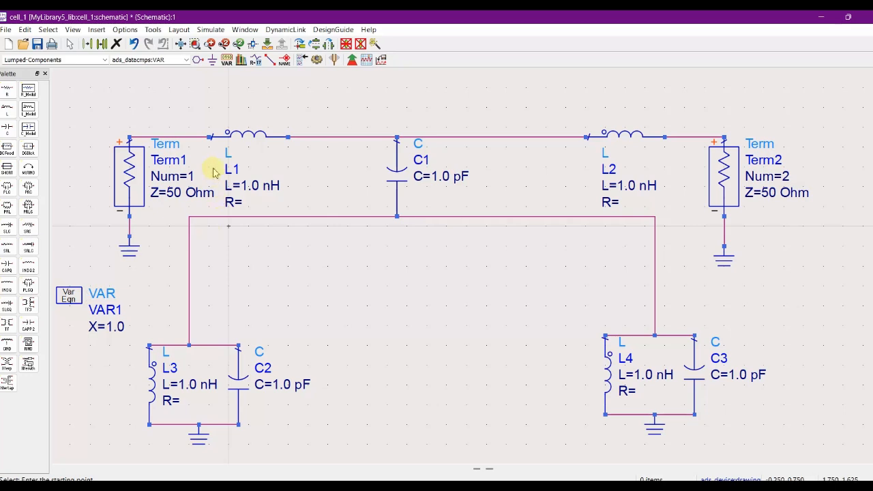
# Set the inductance of inductor L1 to the variable L1 with the unit nH.
pyautogui.doubleClick(247, 135)
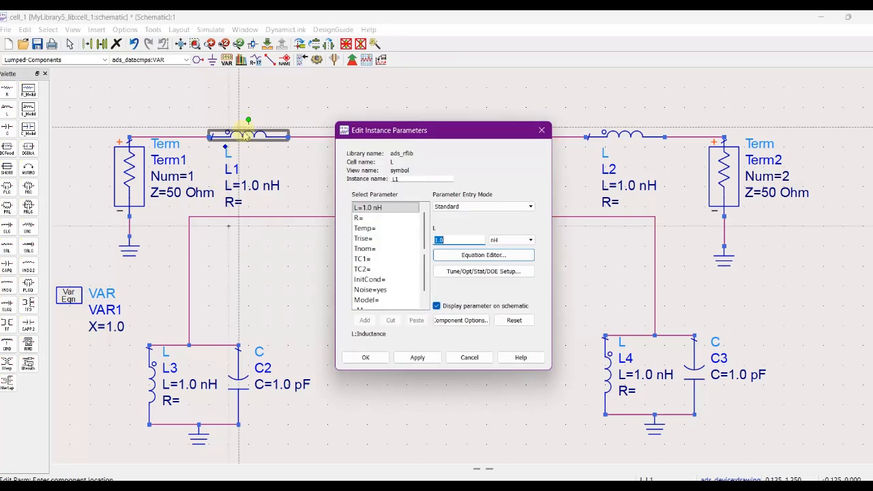
pyautogui.moveTo(455, 242); pyautogui.dragTo(431, 243)
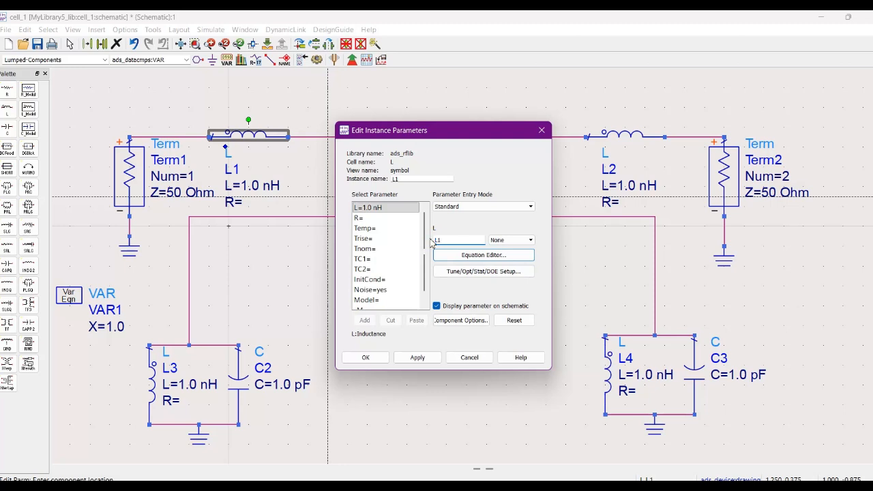
pyautogui.click(510, 240)
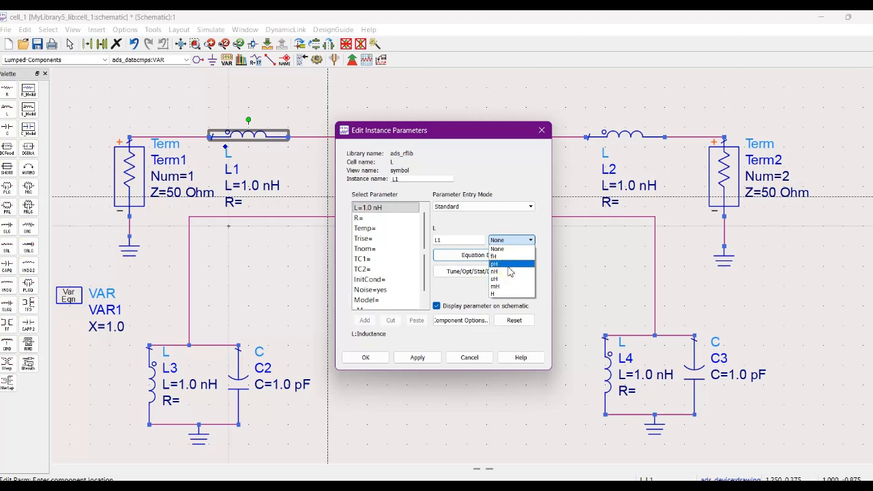
pyautogui.click(510, 272)
pyautogui.click(414, 353)
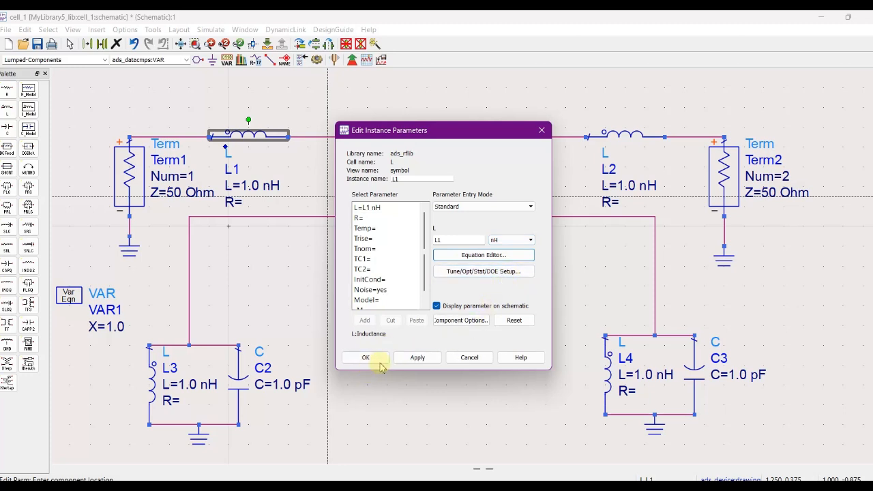
pyautogui.click(411, 359)
pyautogui.click(371, 360)
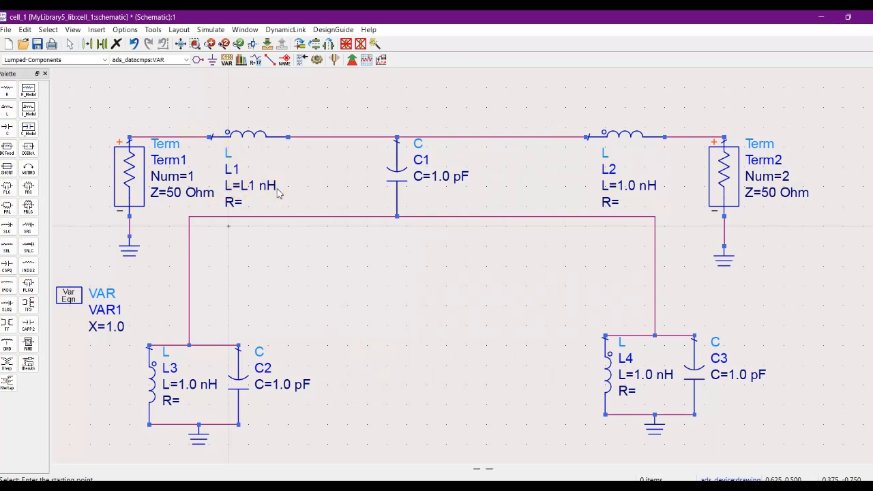
# Set the capacitance of capacitor C1 to the variable C1 with the unit pF.
pyautogui.doubleClick(423, 182)
pyautogui.moveTo(452, 241); pyautogui.dragTo(428, 237)
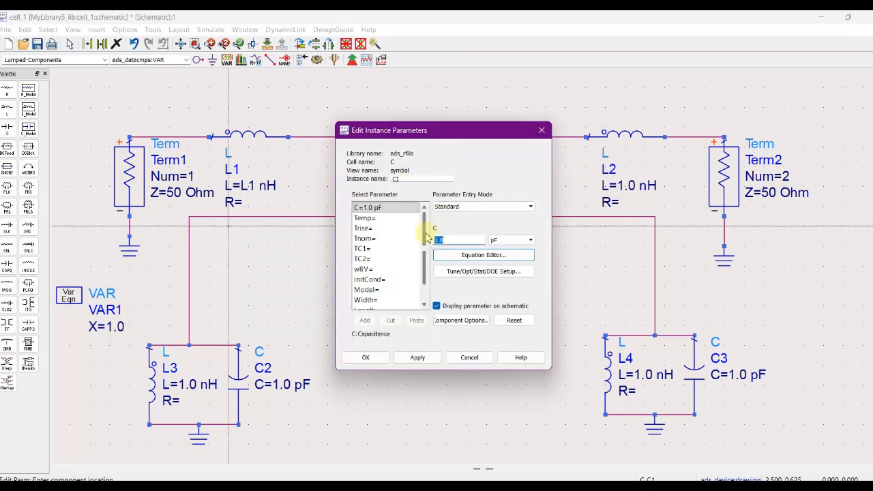
pyautogui.write('C1')
pyautogui.click(525, 240)
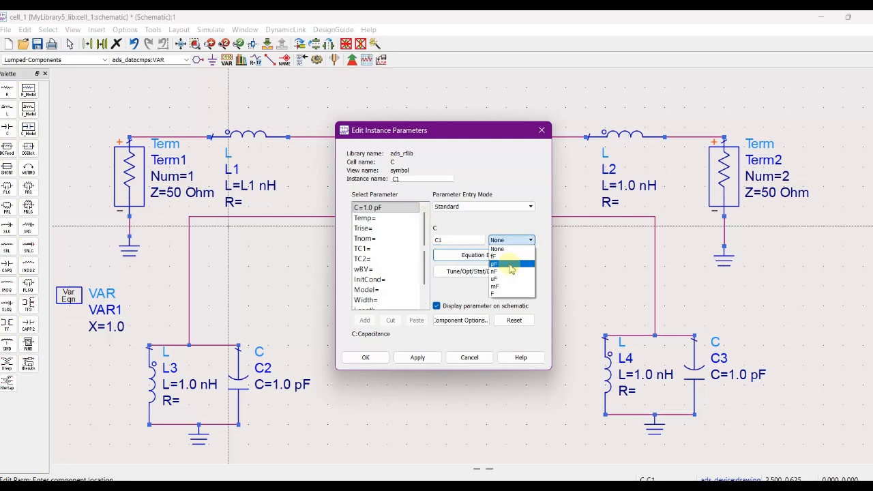
pyautogui.click(509, 265)
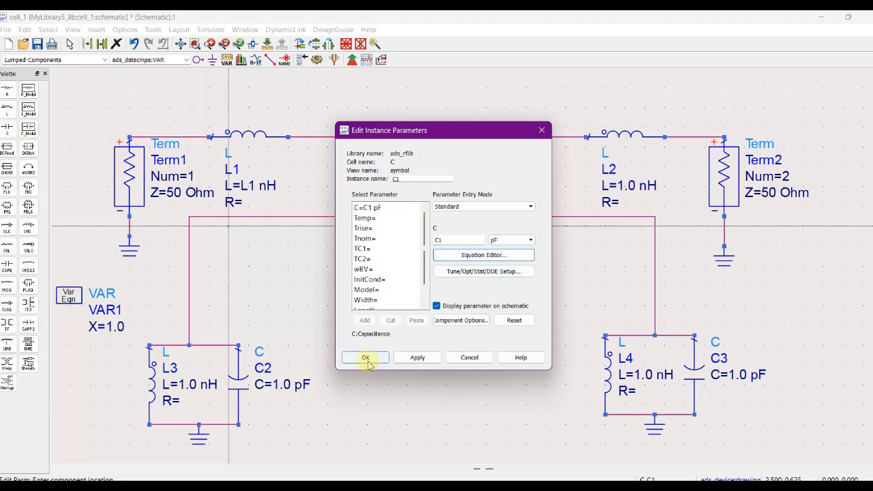
pyautogui.click(365, 358)
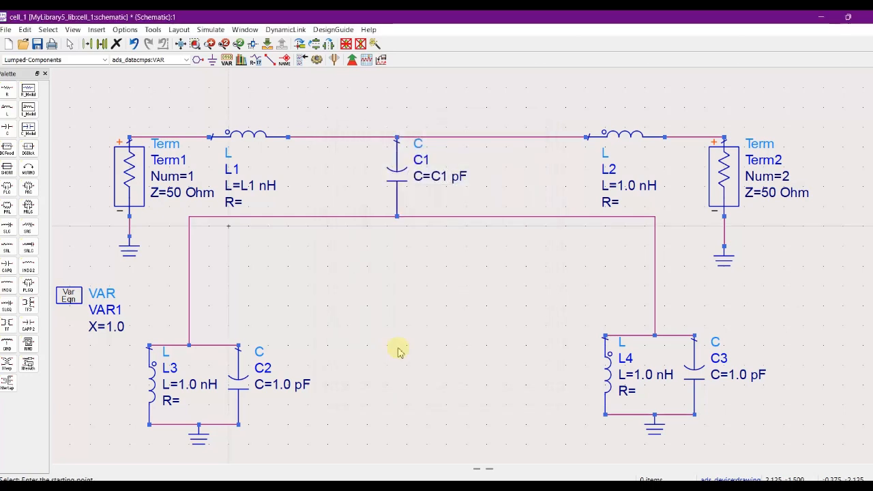
# Set the inductance of inductor L2 to the variable L2 with the unit nH.
pyautogui.doubleClick(624, 136)
pyautogui.doubleClick(447, 240)
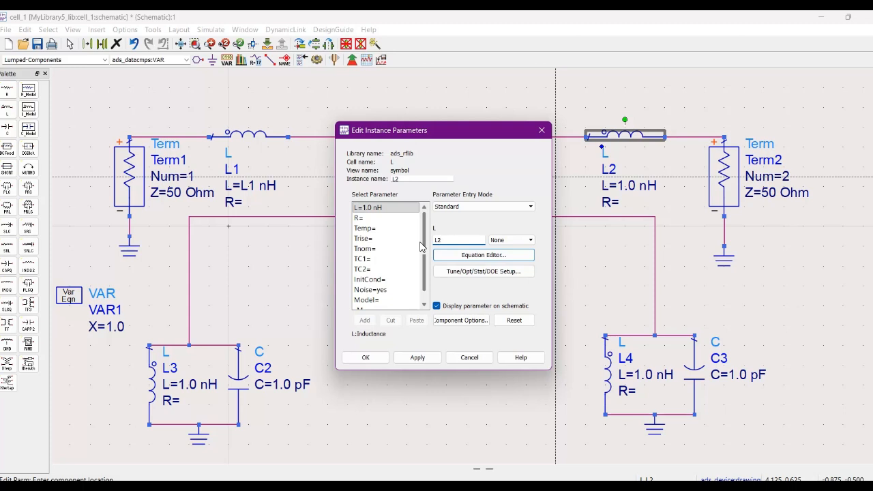
pyautogui.click(512, 240)
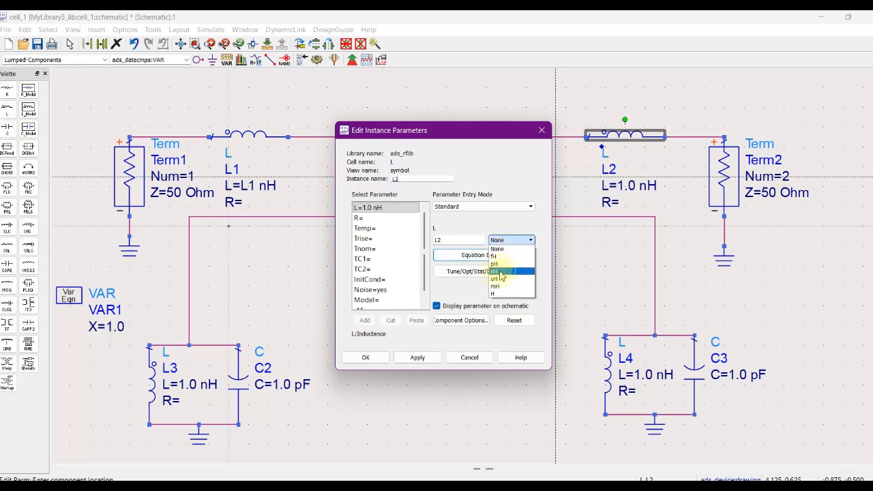
pyautogui.click(498, 272)
pyautogui.click(379, 360)
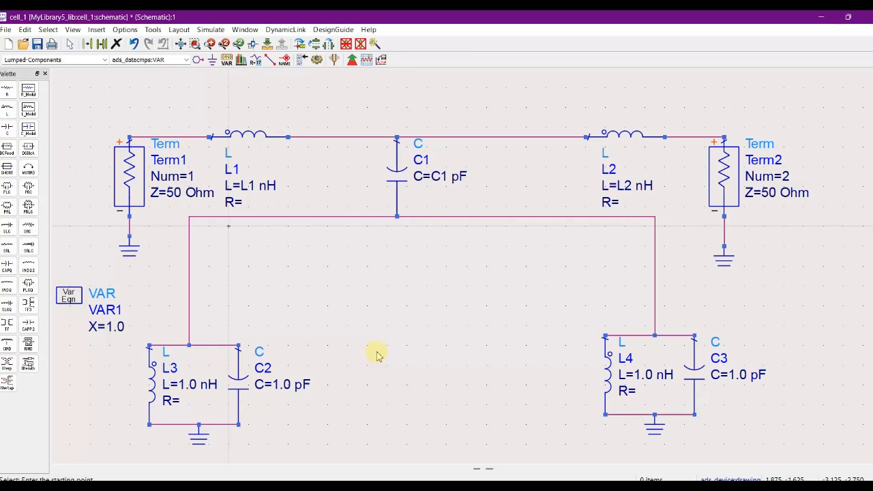
# Set the inductance of inductor L3 to the variable L3 with the unit nH.
pyautogui.doubleClick(152, 382)
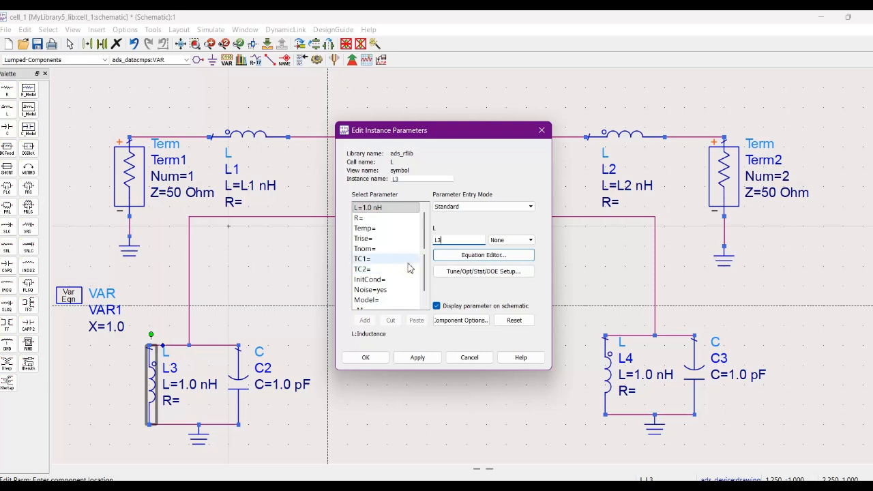
pyautogui.click(501, 242)
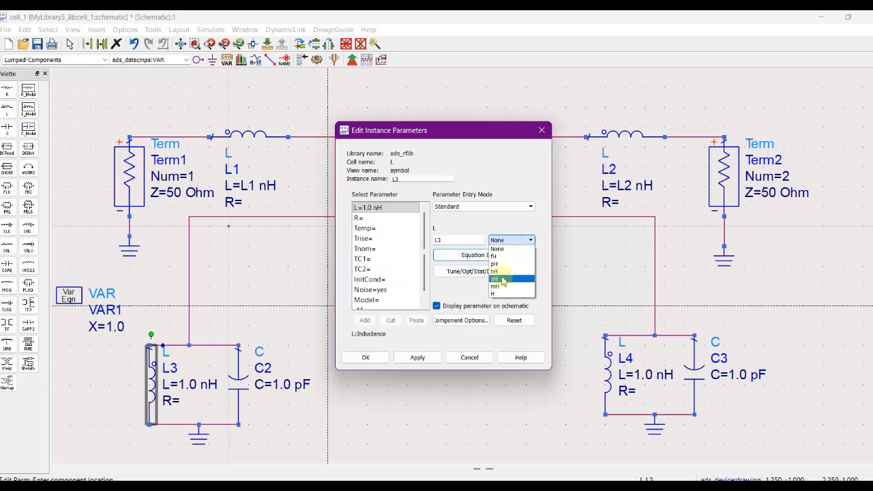
pyautogui.click(501, 271)
pyautogui.click(404, 358)
pyautogui.click(382, 357)
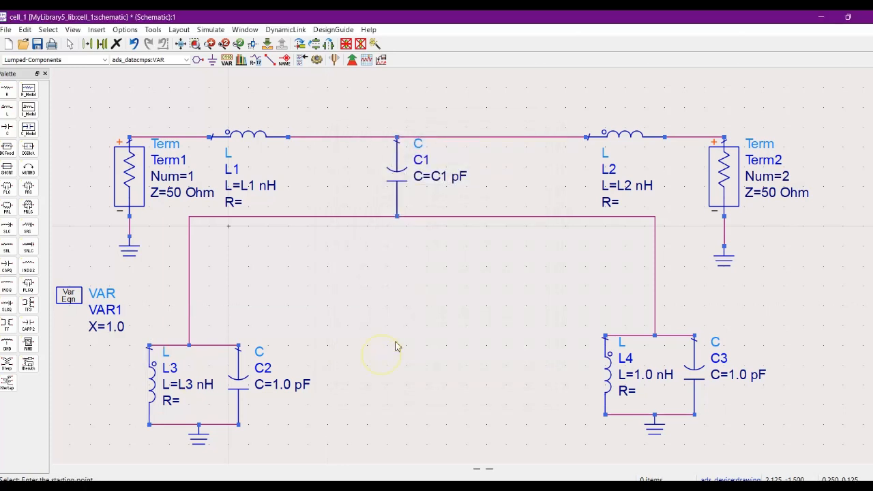
# Set the inductance of inductor L4 to the variable L4 with the unit nH.
pyautogui.doubleClick(607, 380)
pyautogui.doubleClick(449, 240)
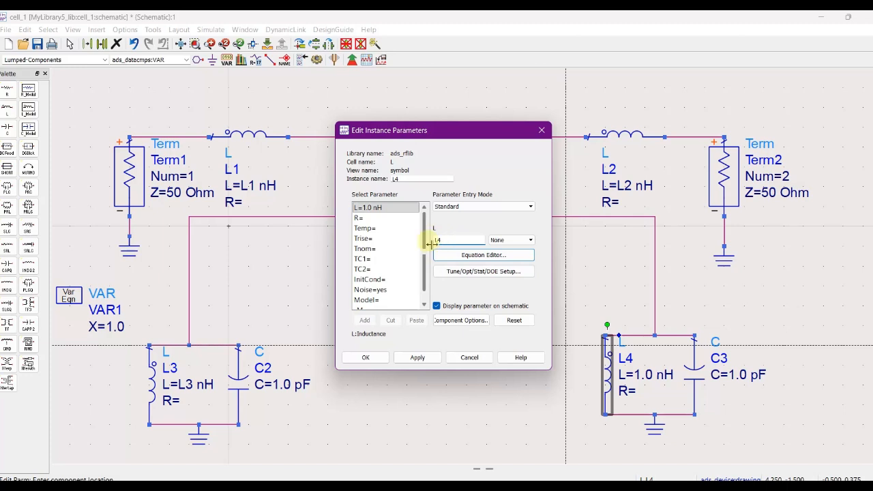
pyautogui.click(380, 357)
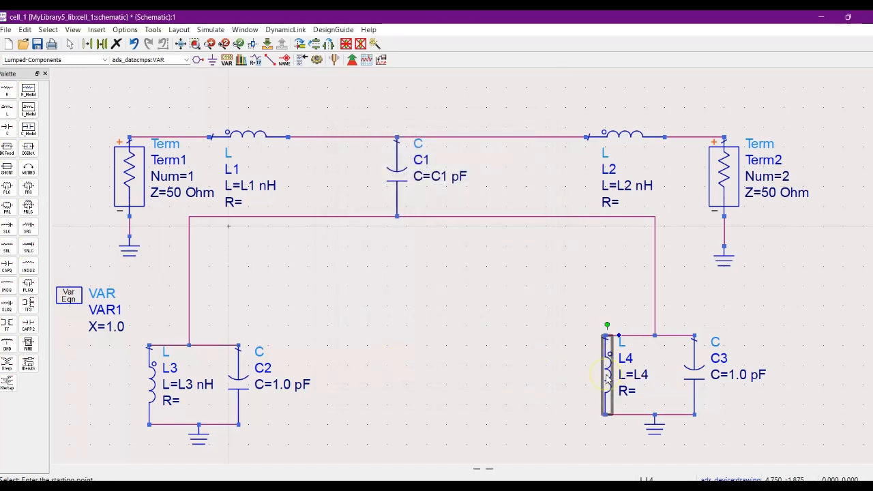
pyautogui.doubleClick(609, 379)
pyautogui.click(506, 242)
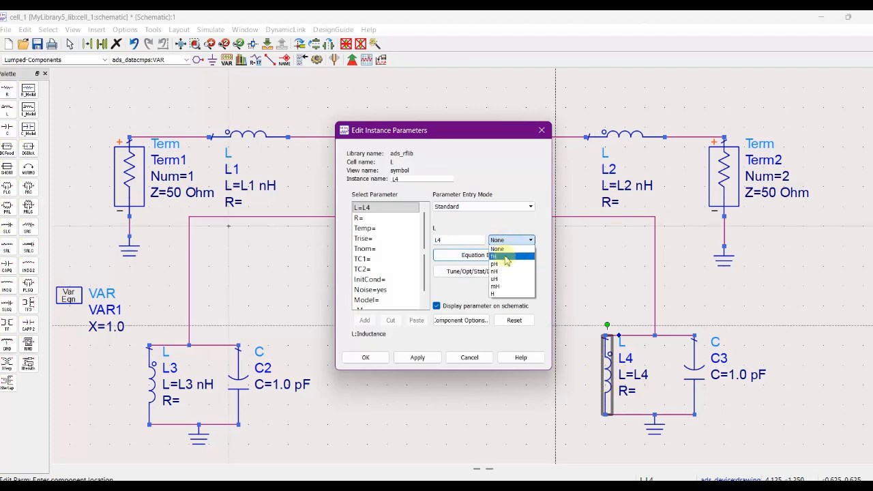
pyautogui.click(495, 271)
pyautogui.click(418, 358)
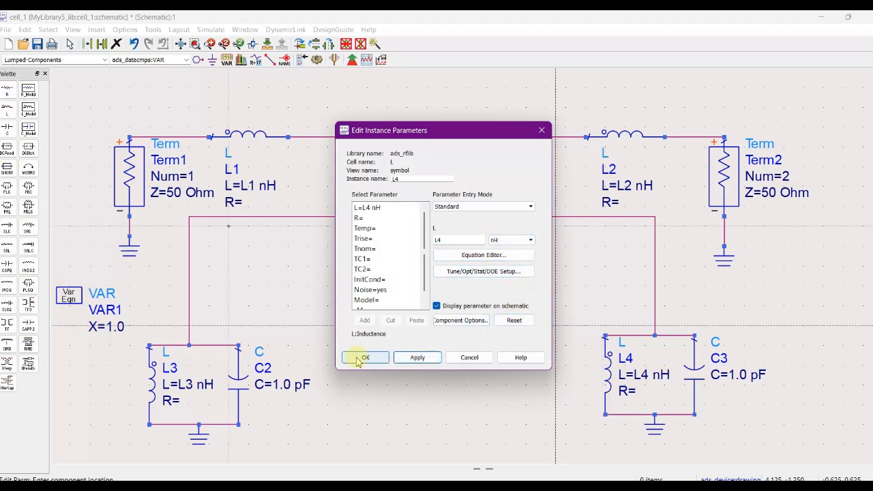
pyautogui.click(363, 357)
pyautogui.click(381, 324)
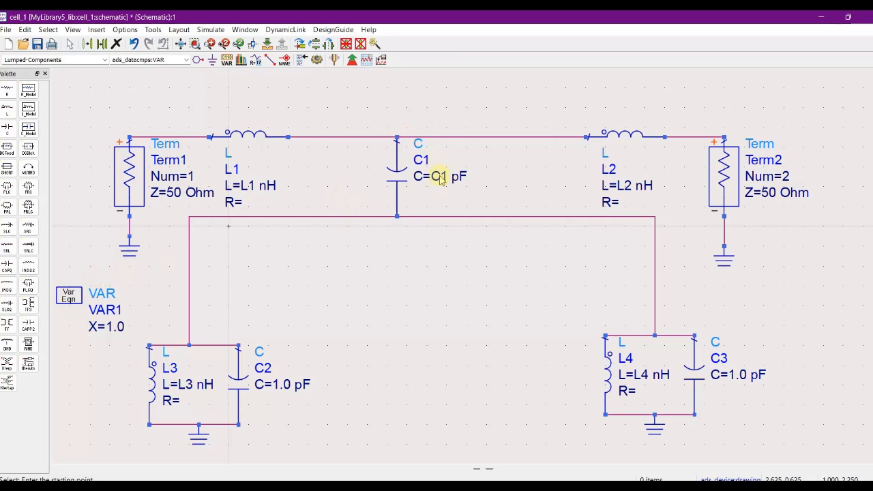
# Set the capacitance of capacitor C2 to the variable C2 with the unit pF.
pyautogui.doubleClick(246, 388)
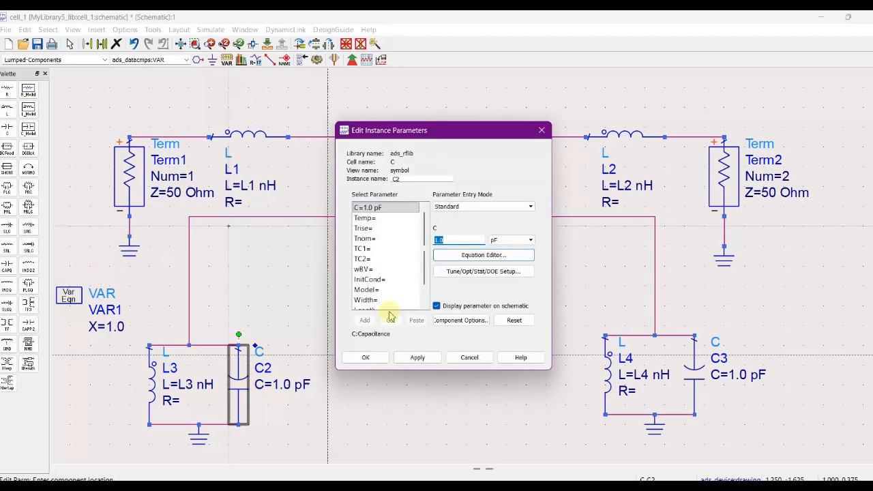
pyautogui.doubleClick(448, 240)
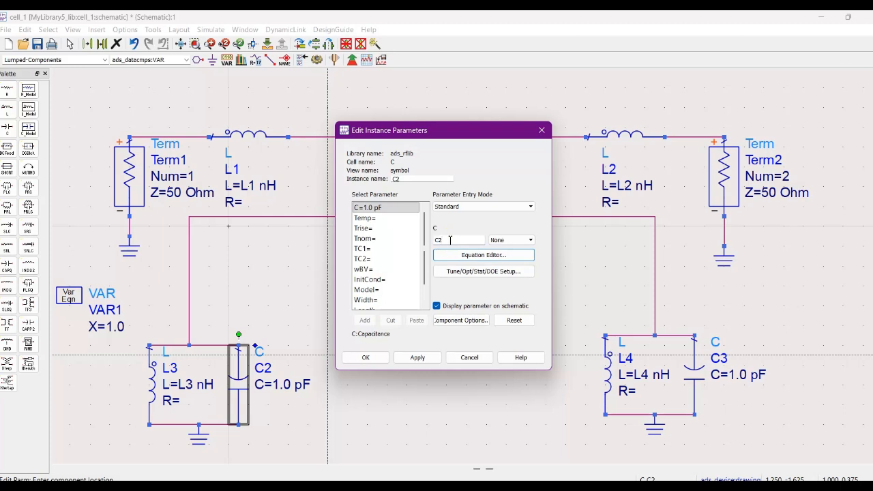
pyautogui.click(510, 241)
pyautogui.click(500, 265)
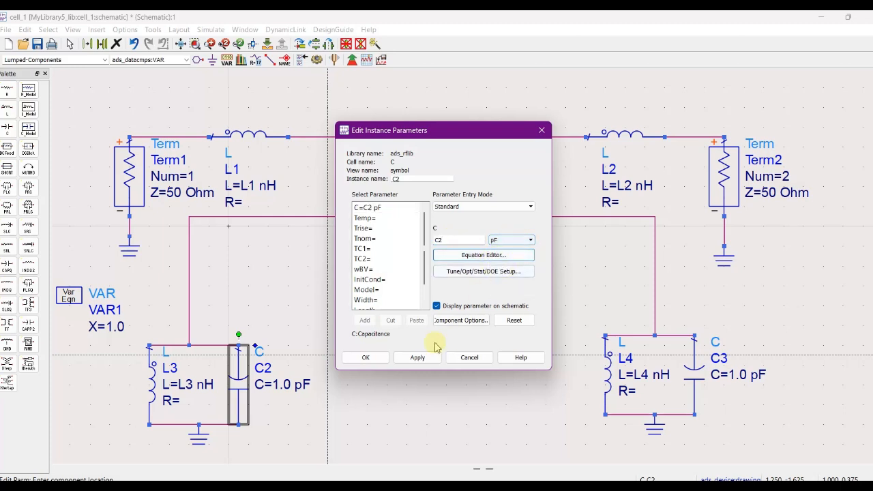
pyautogui.click(401, 357)
pyautogui.click(376, 359)
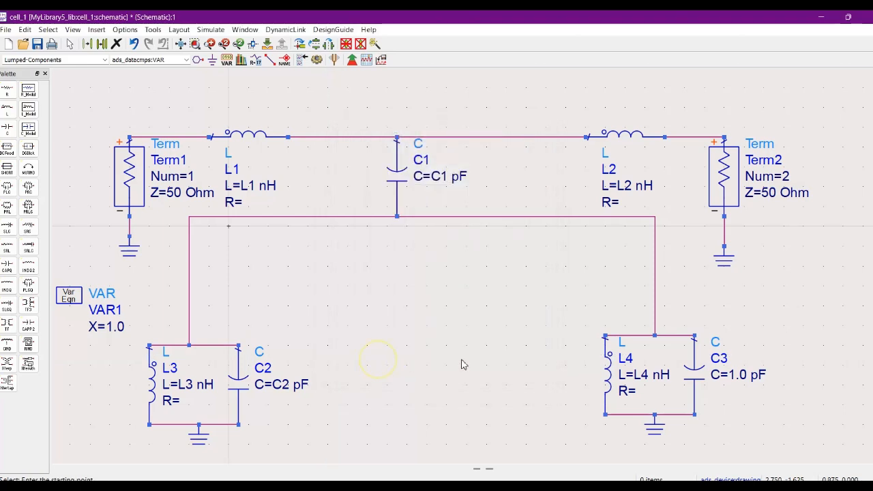
# Set the capacitance of capacitor C3 to the variable C3 with the unit pF.
pyautogui.doubleClick(695, 372)
pyautogui.doubleClick(450, 240)
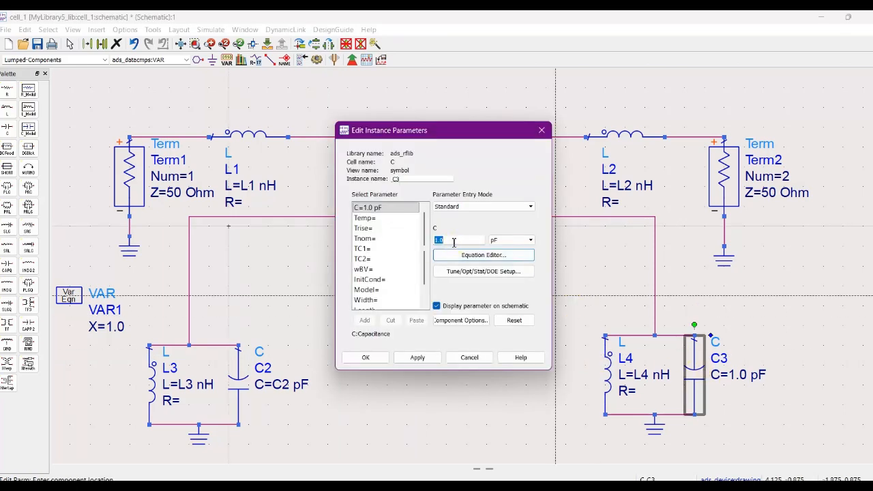
pyautogui.click(511, 240)
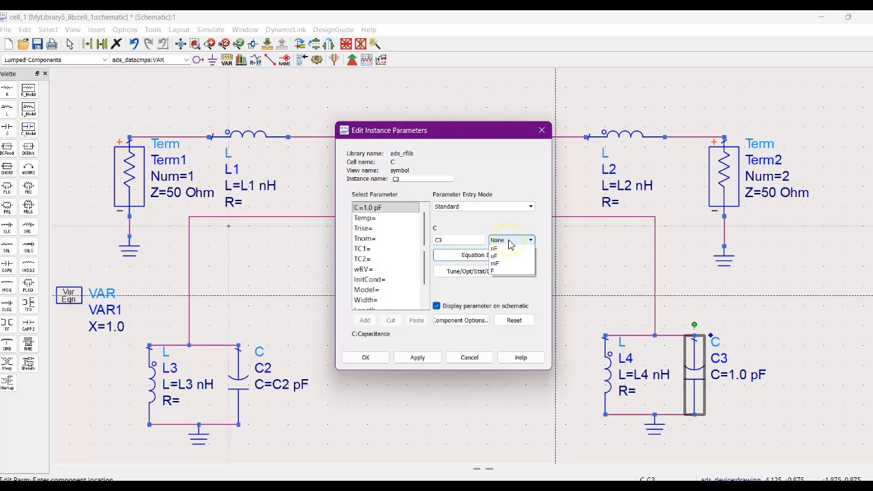
pyautogui.click(502, 264)
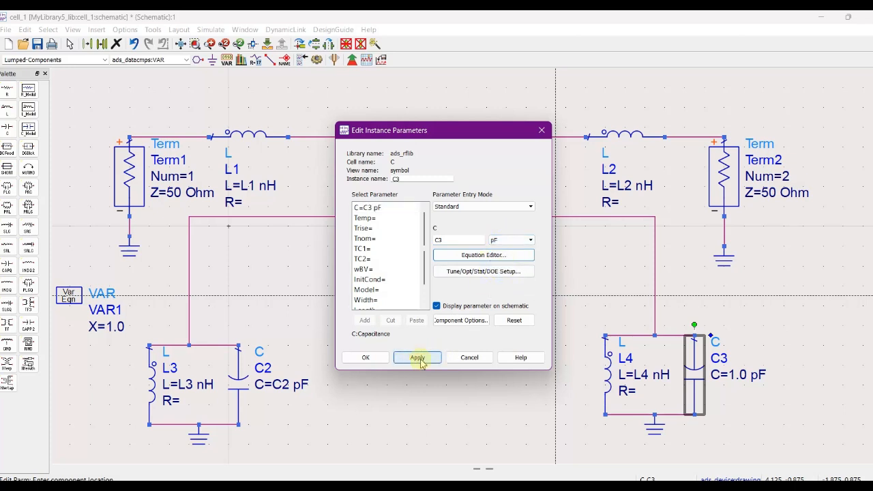
pyautogui.click(417, 358)
pyautogui.click(368, 357)
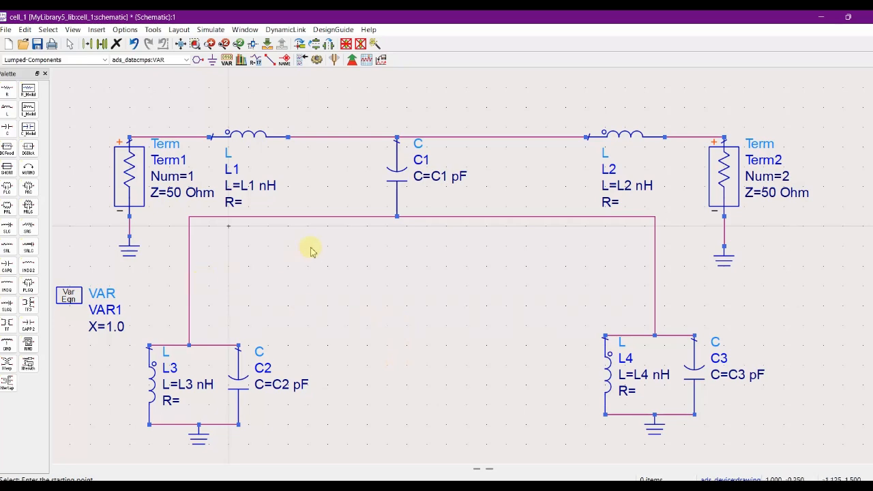
# Add the variables L1 and L2, each with the value 1.0, to the VAR1 equation block.
pyautogui.scroll(-3, 311, 250)
pyautogui.scroll(1, 457, 268)
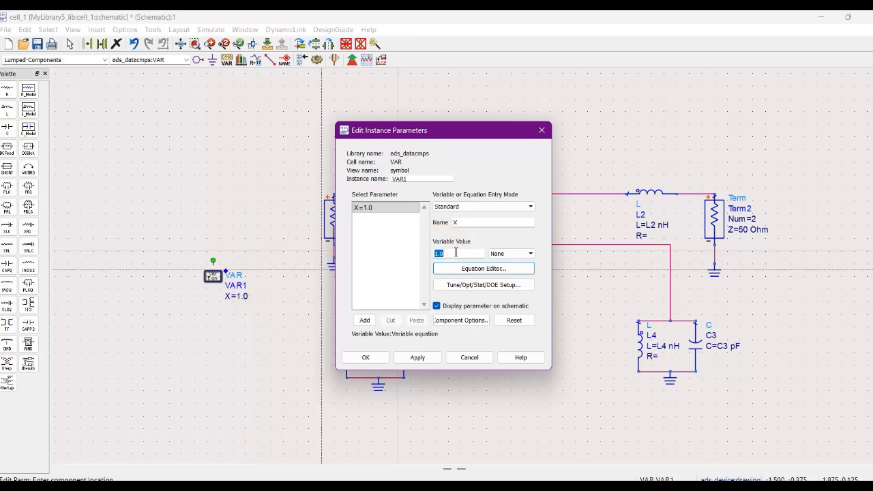
pyautogui.doubleClick(452, 226)
pyautogui.click(363, 323)
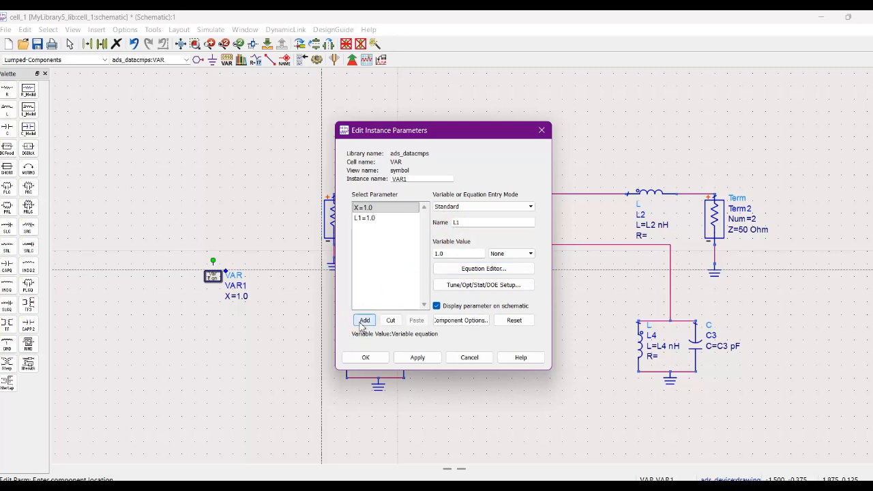
pyautogui.moveTo(463, 225); pyautogui.dragTo(460, 226)
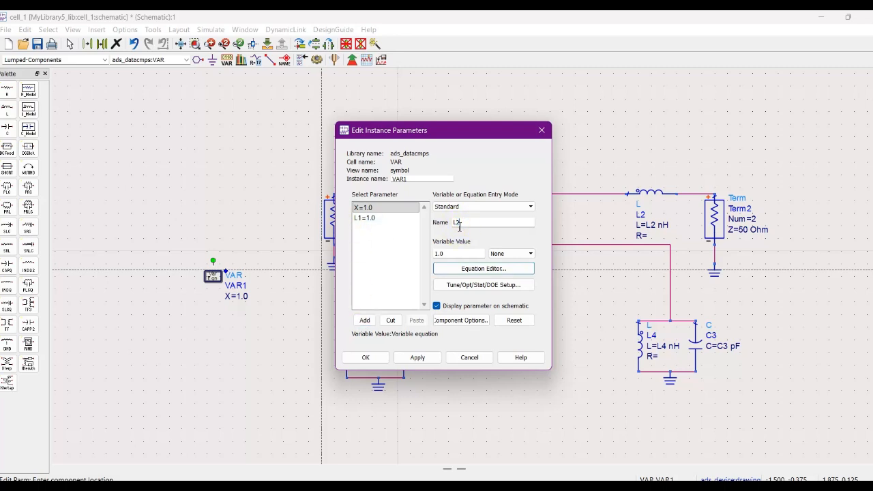
pyautogui.write('2')
pyautogui.click(365, 321)
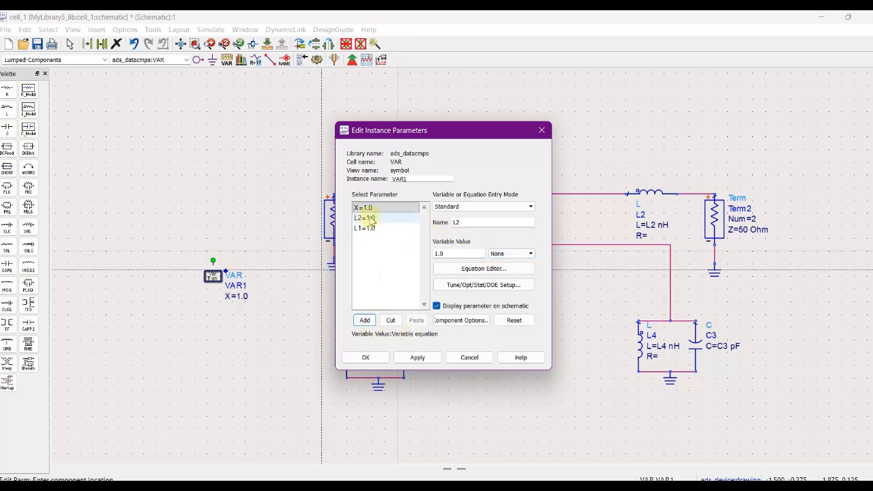
# Add the inductor variables L3 and L4 to VAR1, each with the value 1.0.
pyautogui.doubleClick(459, 224)
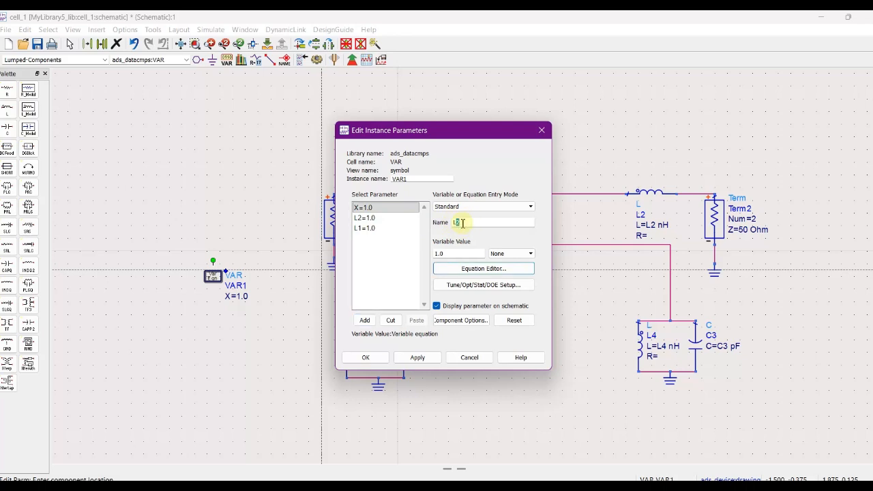
pyautogui.write('L3')
pyautogui.click(364, 320)
pyautogui.doubleClick(459, 222)
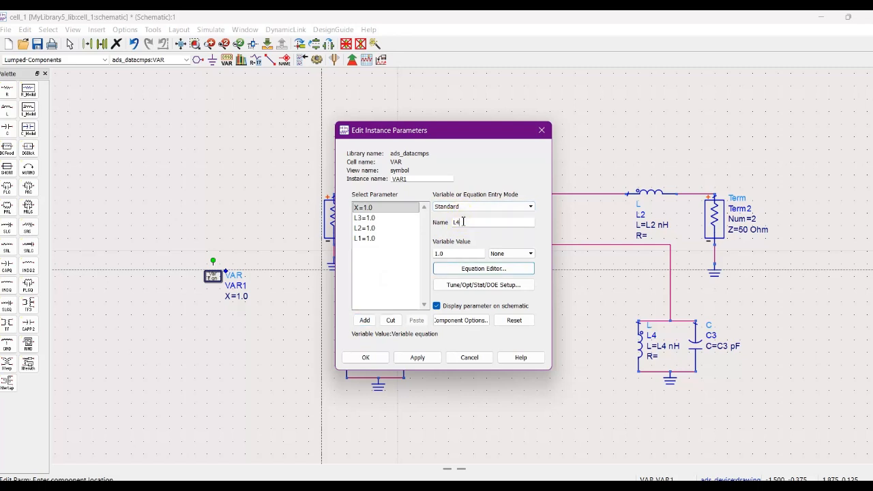
pyautogui.write('L4')
pyautogui.click(364, 320)
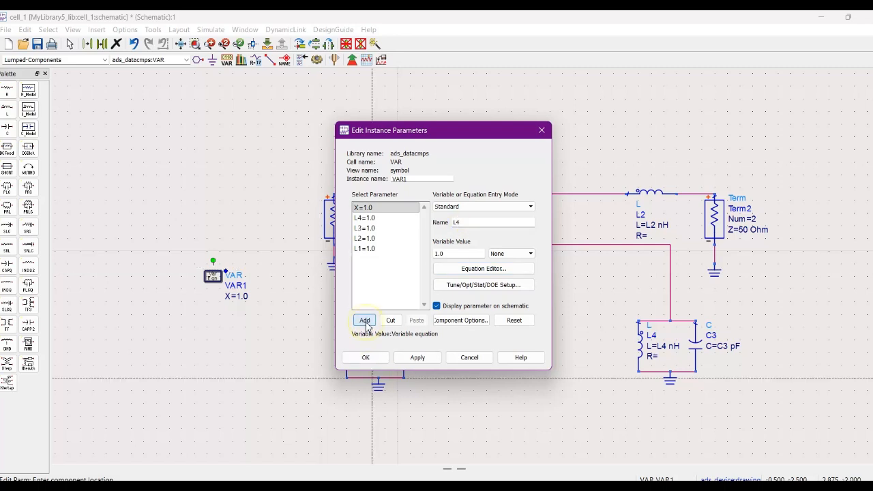
# Add the capacitor variables C1, C2 and C3 to VAR1, each with the value 1.0.
pyautogui.doubleClick(459, 222)
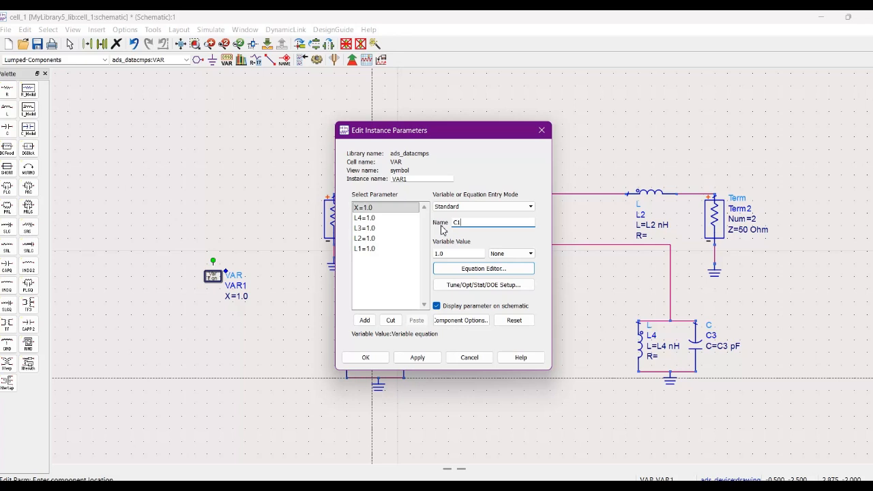
pyautogui.click(365, 320)
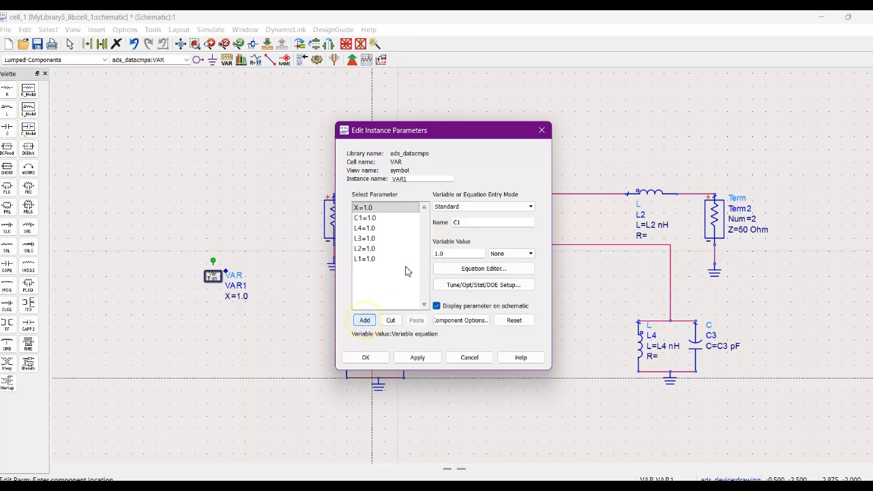
pyautogui.rightClick(466, 225)
pyautogui.click(459, 225)
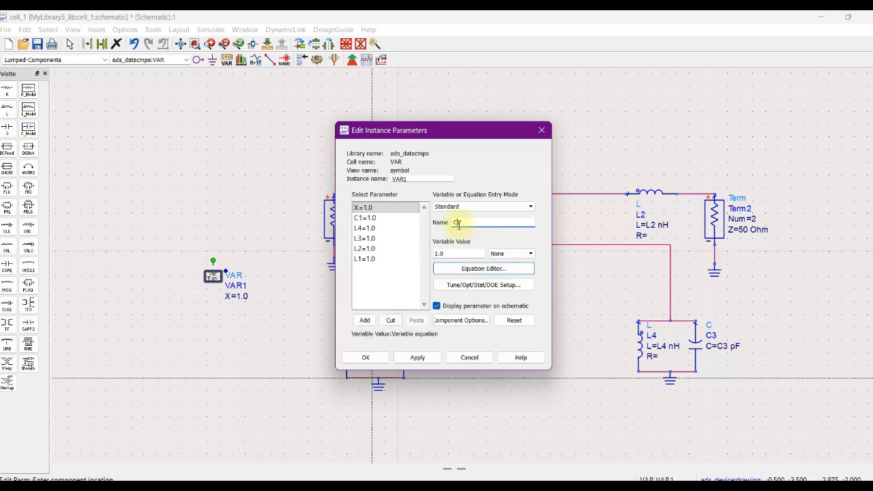
pyautogui.rightClick(461, 225)
pyautogui.click(463, 223)
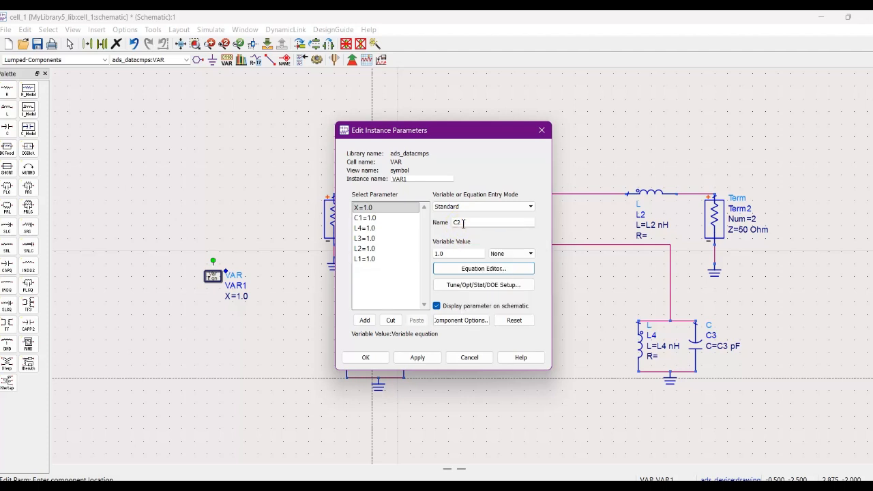
pyautogui.click(365, 320)
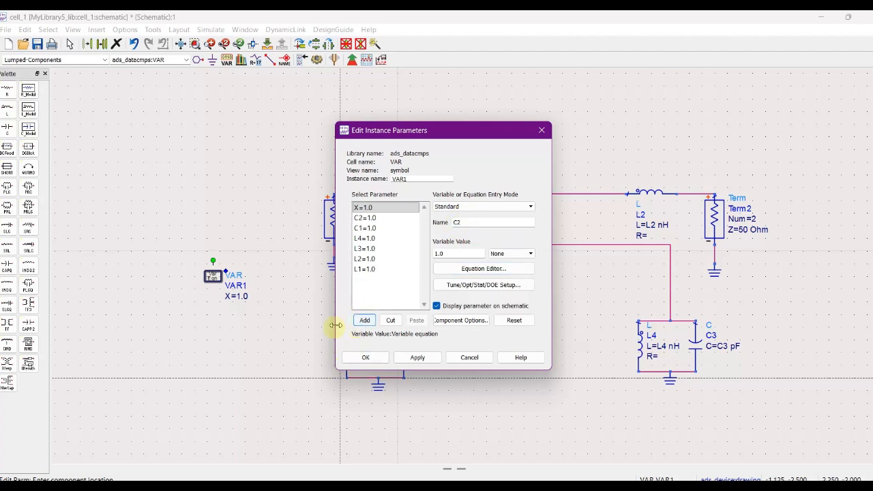
pyautogui.click(465, 224)
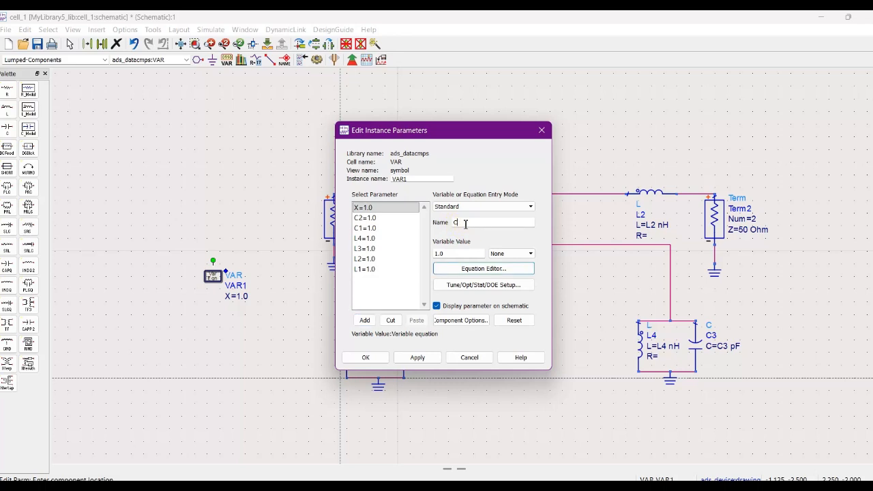
pyautogui.write('3')
pyautogui.click(364, 321)
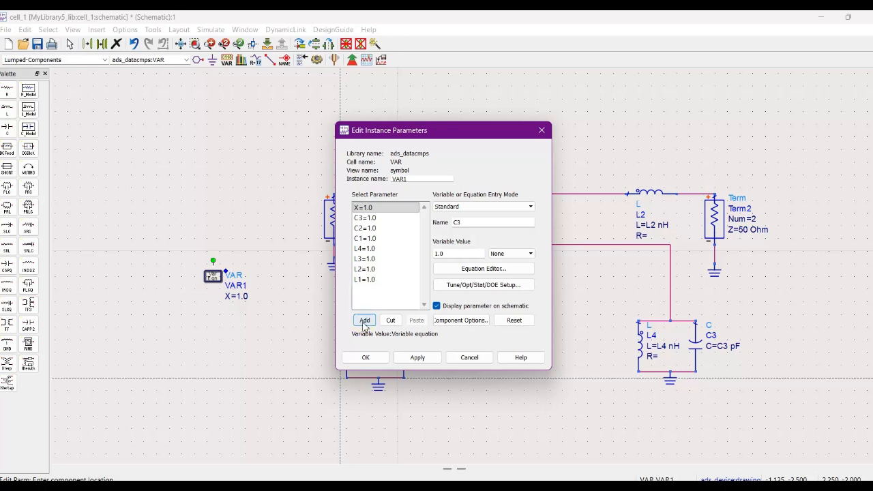
# Apply the added inductor and capacitor variables to the VAR1 block and close its parameter editor.
pyautogui.click(404, 359)
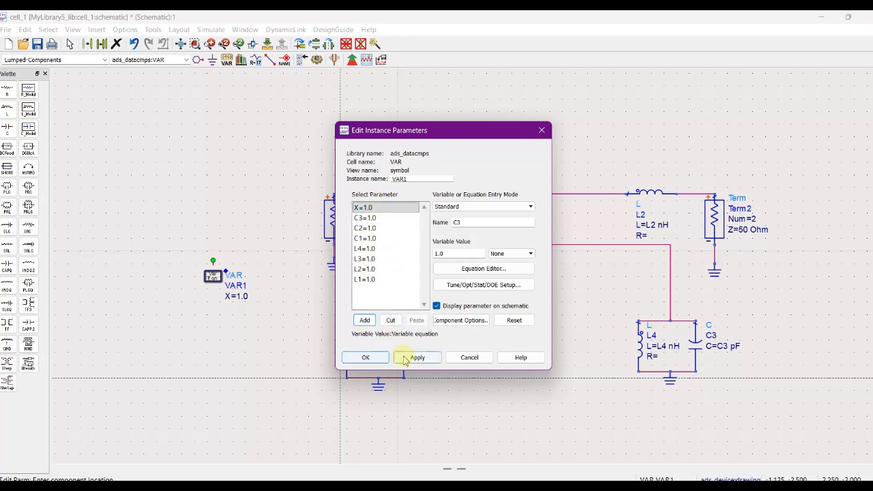
pyautogui.click(366, 358)
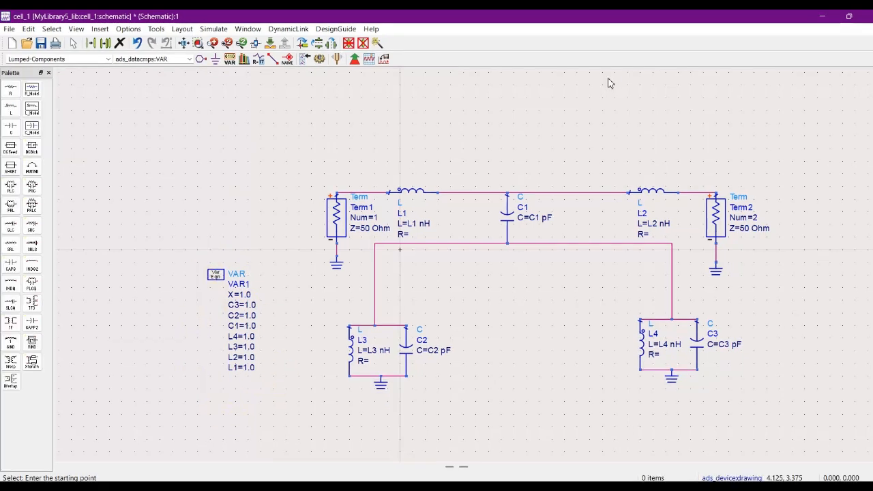
# Find the S_Param simulation controller in the component library and place one above and to the left of the circuit.
pyautogui.click(101, 29)
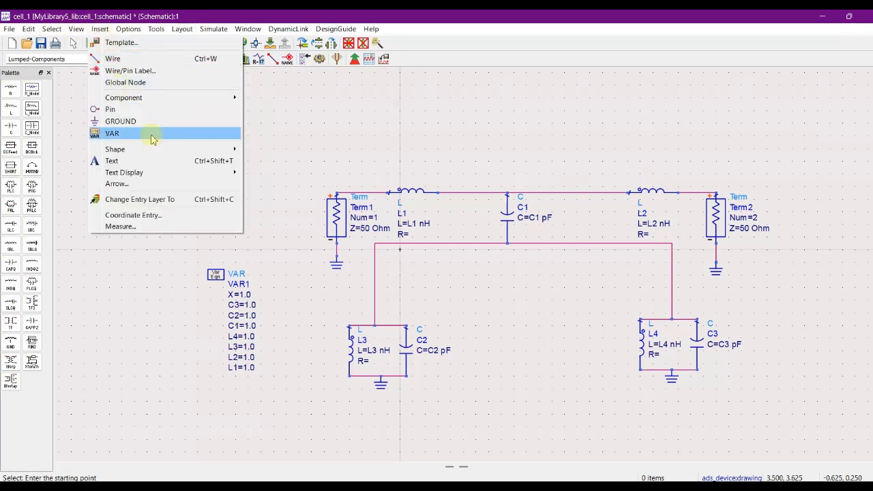
pyautogui.moveTo(181, 101)
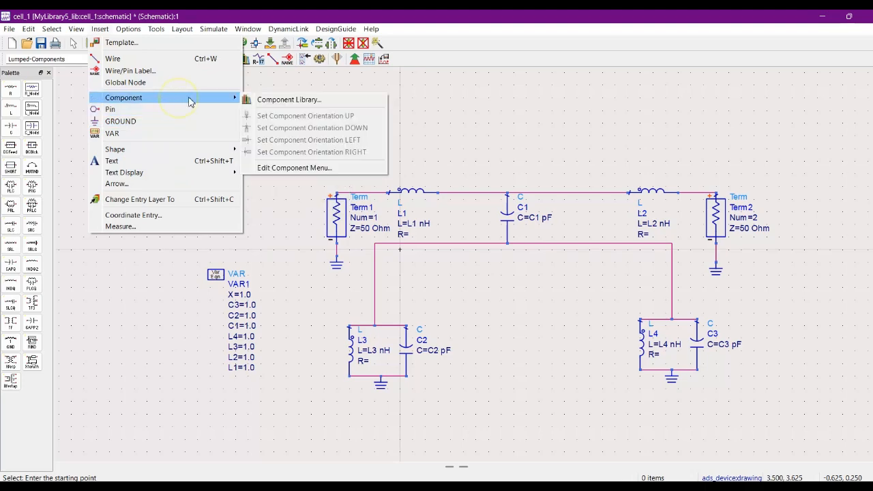
pyautogui.click(281, 99)
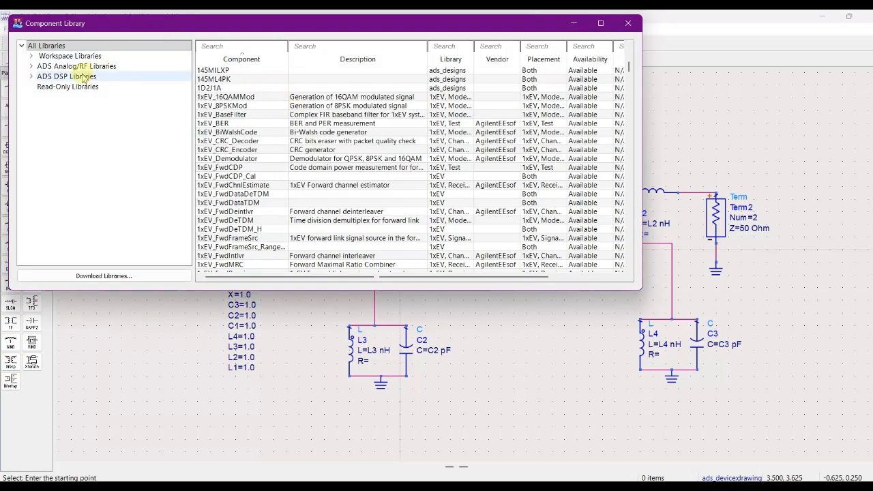
pyautogui.click(225, 45)
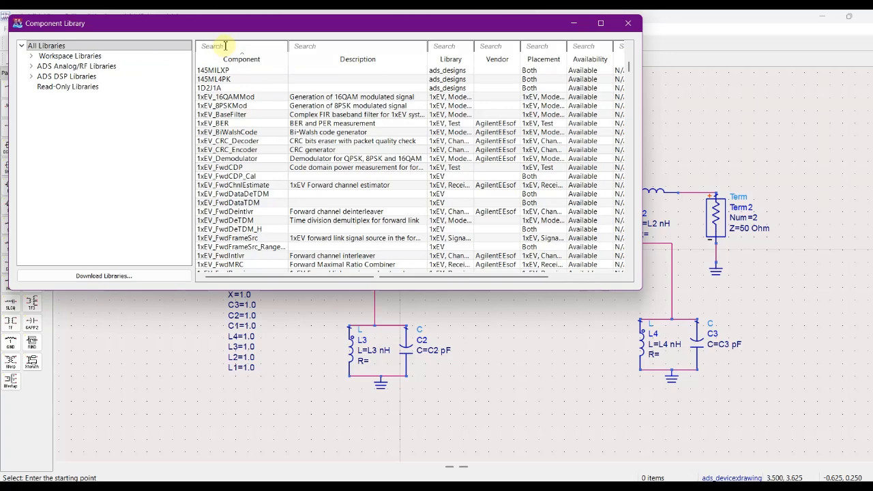
pyautogui.write('s')
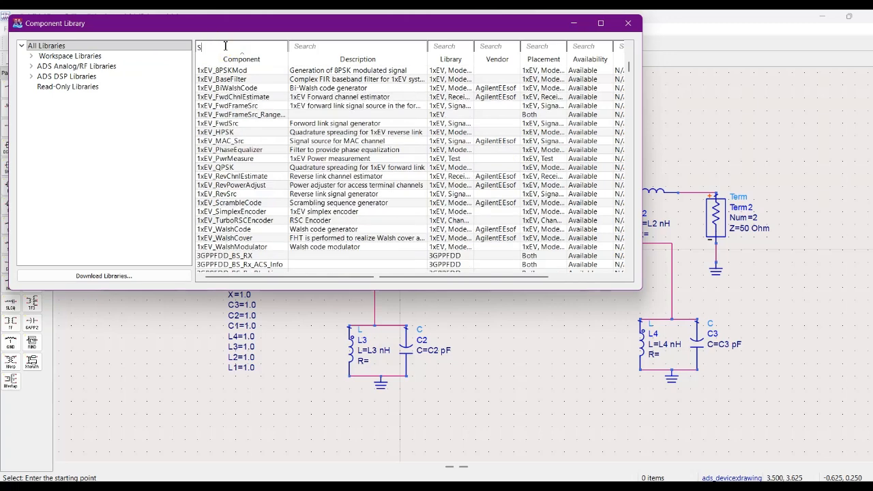
pyautogui.write('_')
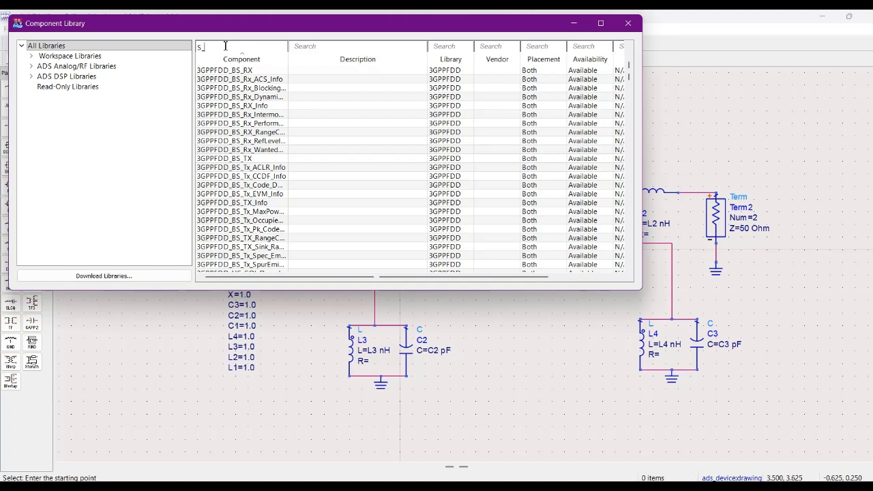
pyautogui.write('p')
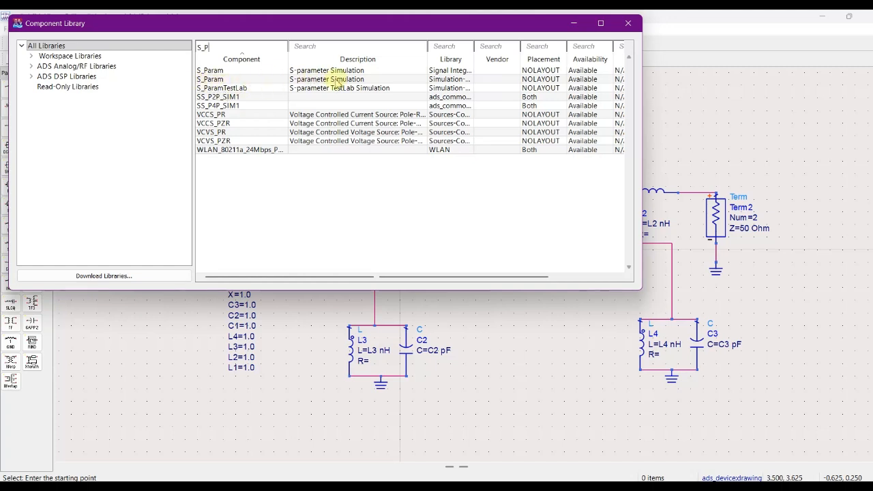
pyautogui.click(217, 79)
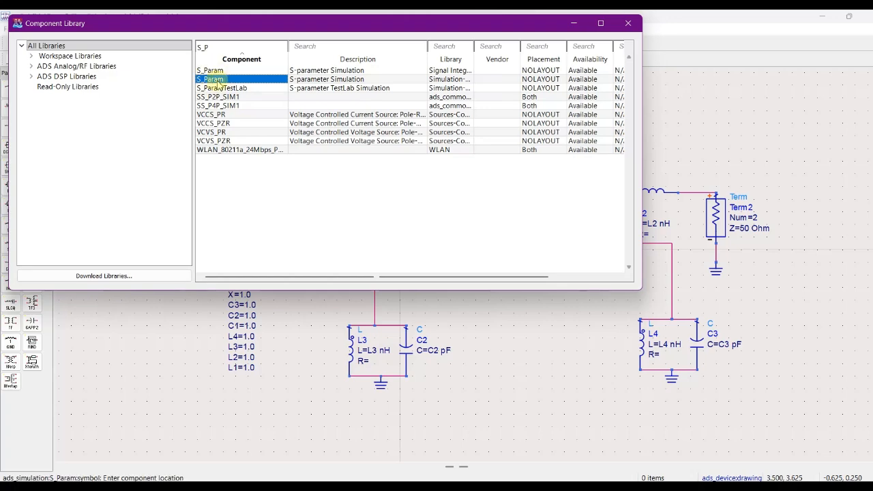
pyautogui.click(628, 23)
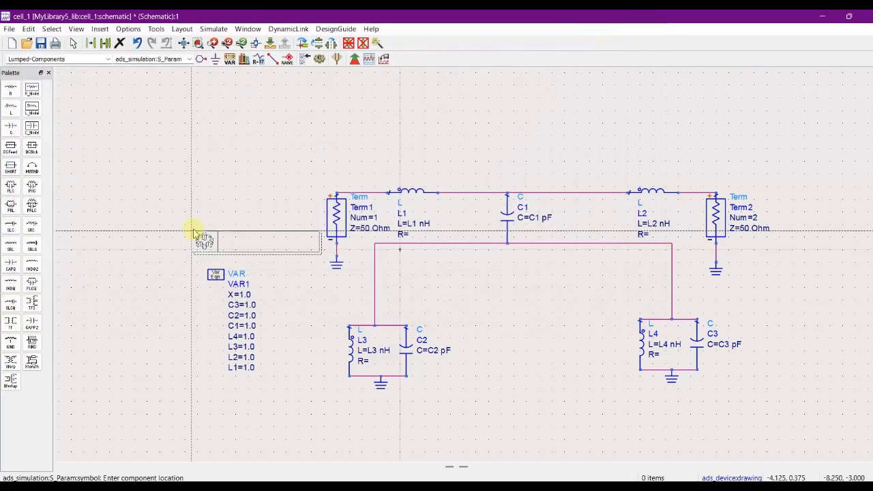
pyautogui.click(98, 137)
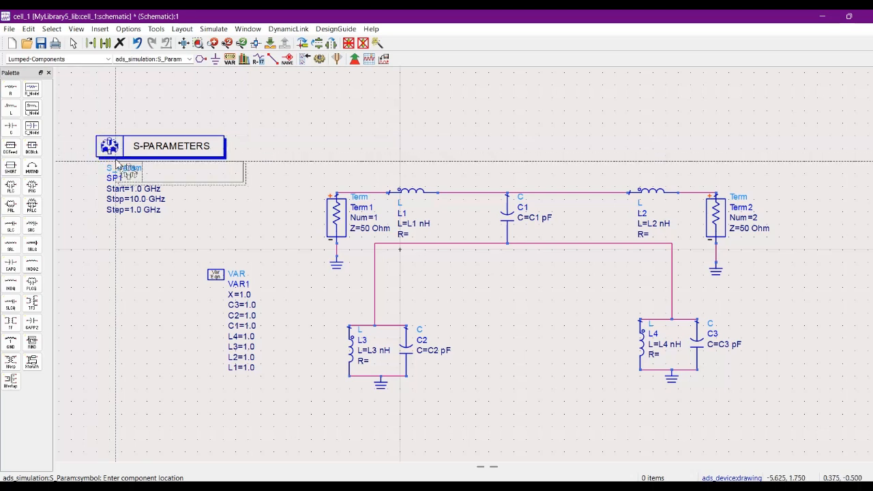
pyautogui.press('Escape')
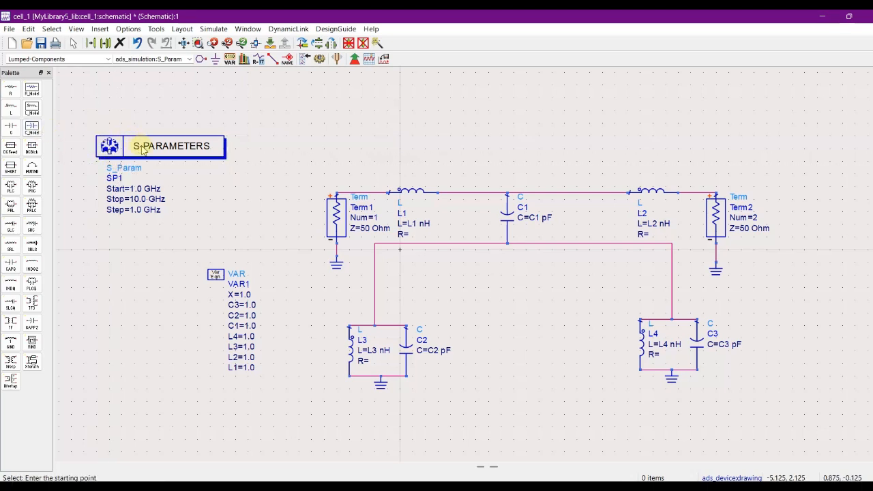
# Set the SP1 frequency sweep to start at 5.0 GHz and stop at 15.0 GHz with 1000 points.
pyautogui.doubleClick(140, 146)
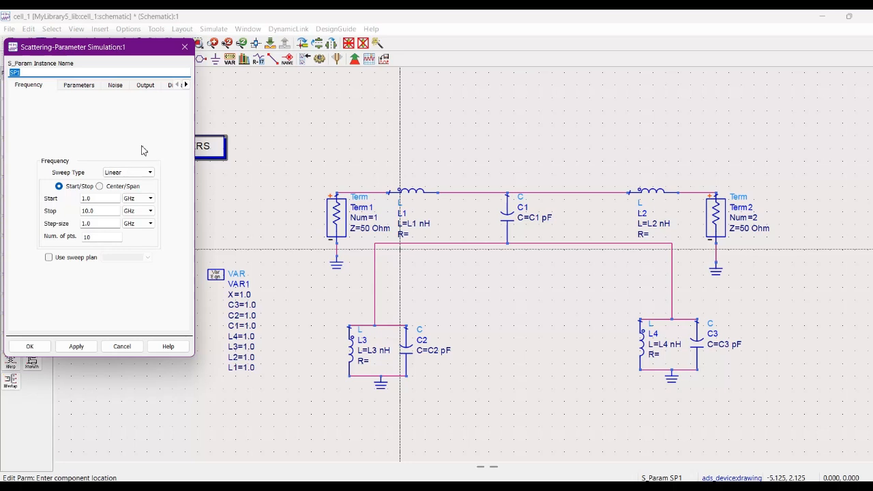
pyautogui.click(86, 199)
pyautogui.click(82, 200)
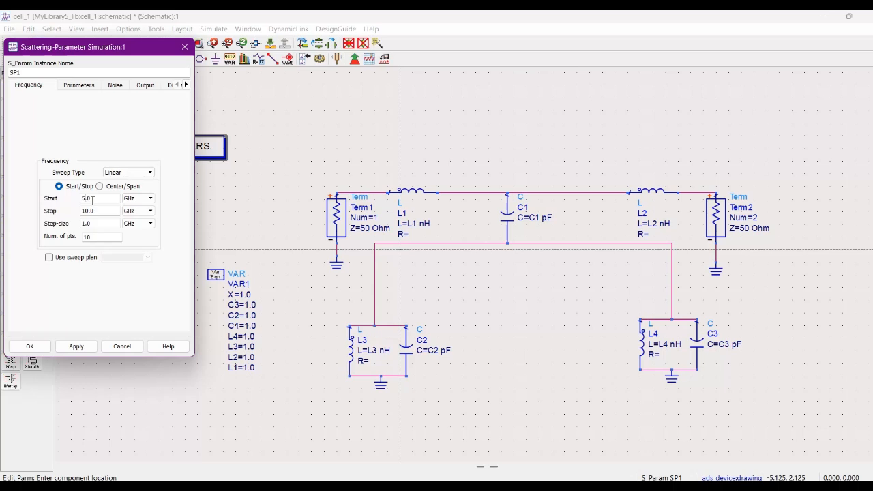
pyautogui.click(85, 212)
pyautogui.click(88, 212)
pyautogui.doubleClick(89, 238)
pyautogui.write('1000')
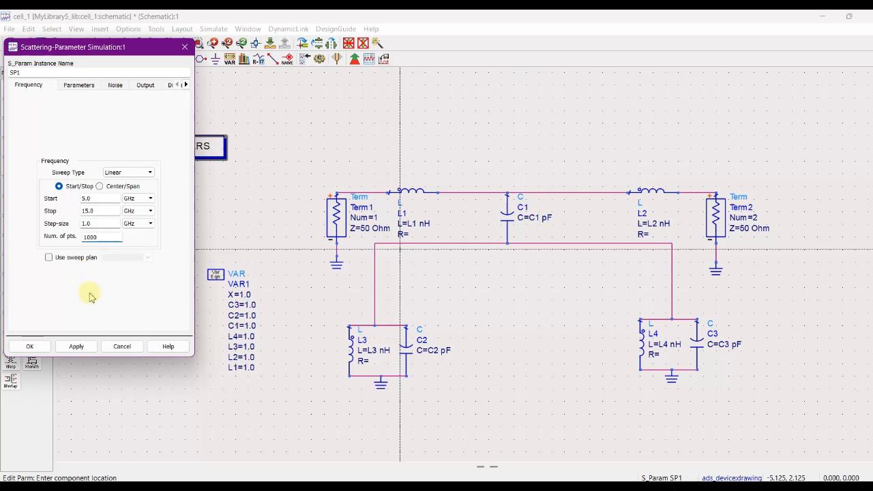
pyautogui.click(76, 347)
pyautogui.click(30, 346)
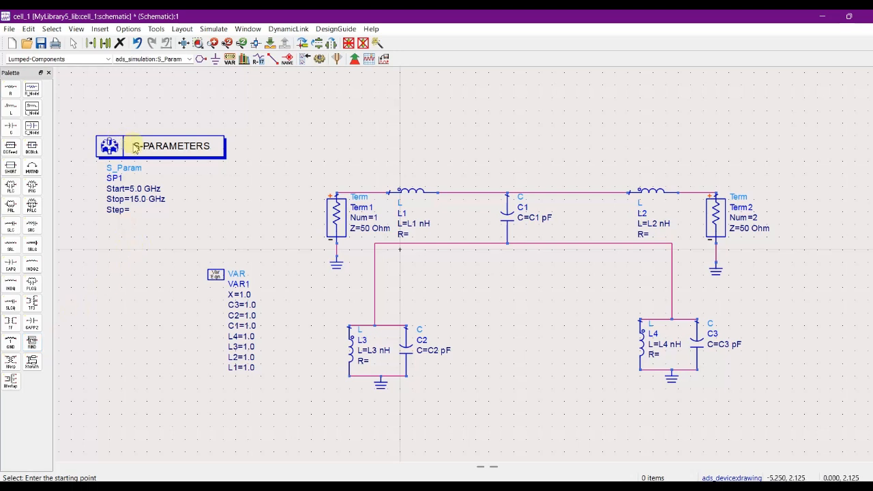
# Move the VAR1 block to the right of the circuit and shift the S-parameter controller slightly up and left.
pyautogui.click(215, 274)
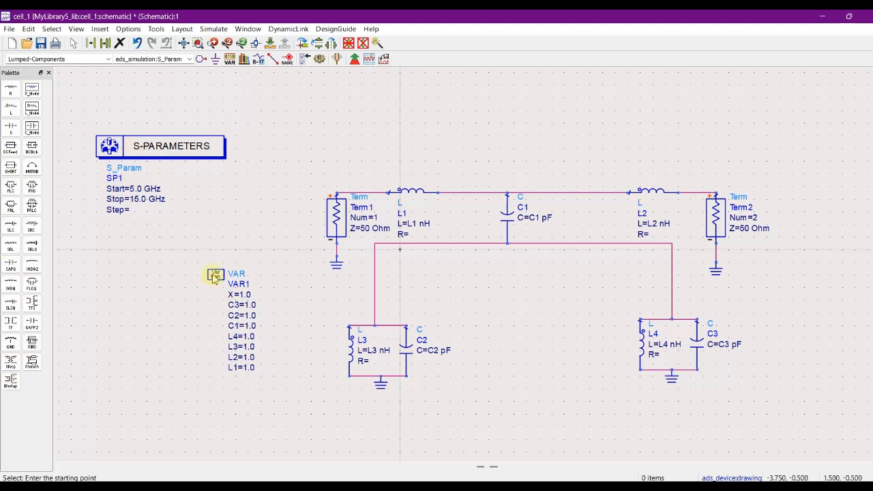
pyautogui.moveTo(604, 345); pyautogui.dragTo(798, 300)
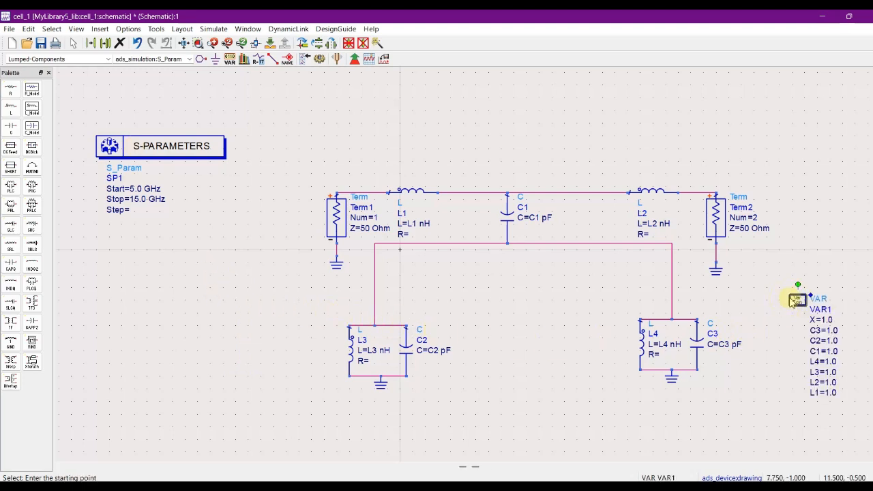
pyautogui.moveTo(160, 146); pyautogui.dragTo(141, 120)
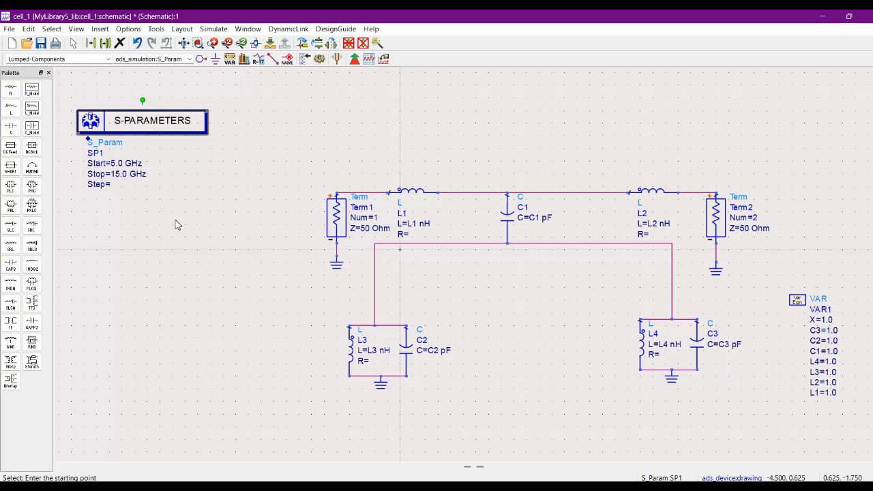
# Find the Optim nominal optimization controller in the component library and place one below the S-parameter controller.
pyautogui.click(100, 30)
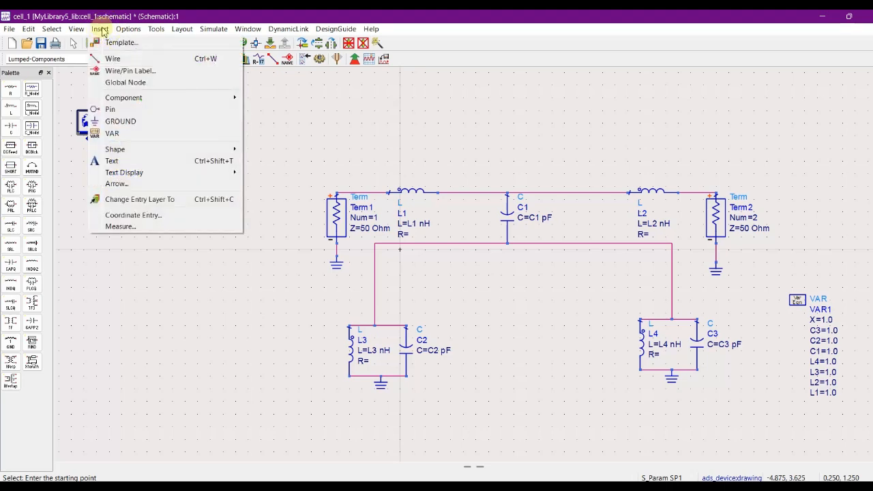
pyautogui.moveTo(201, 100)
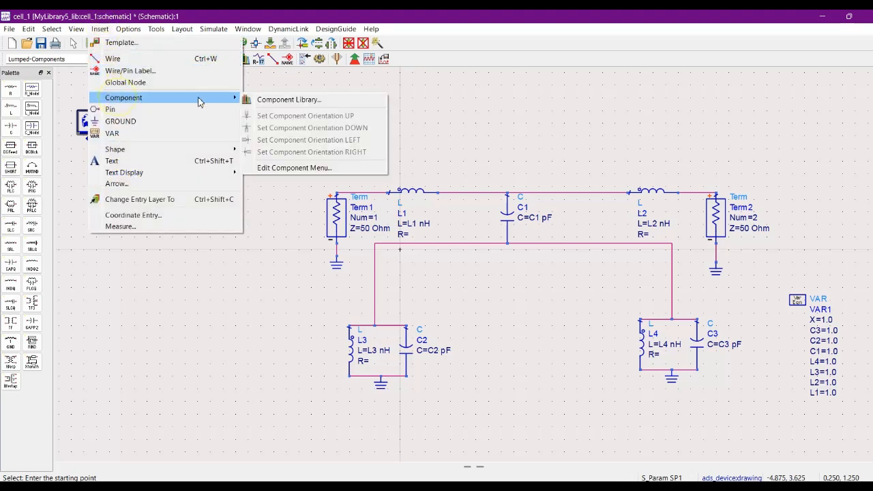
pyautogui.click(277, 102)
pyautogui.click(232, 46)
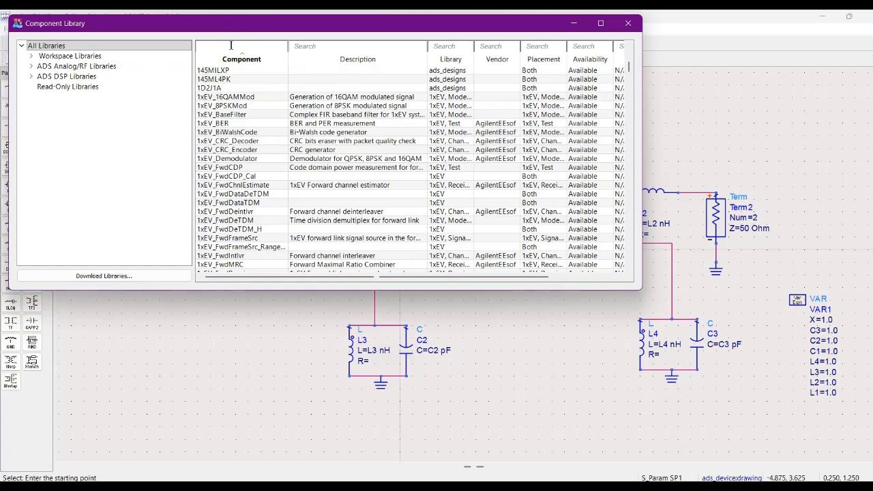
pyautogui.write('OPTI')
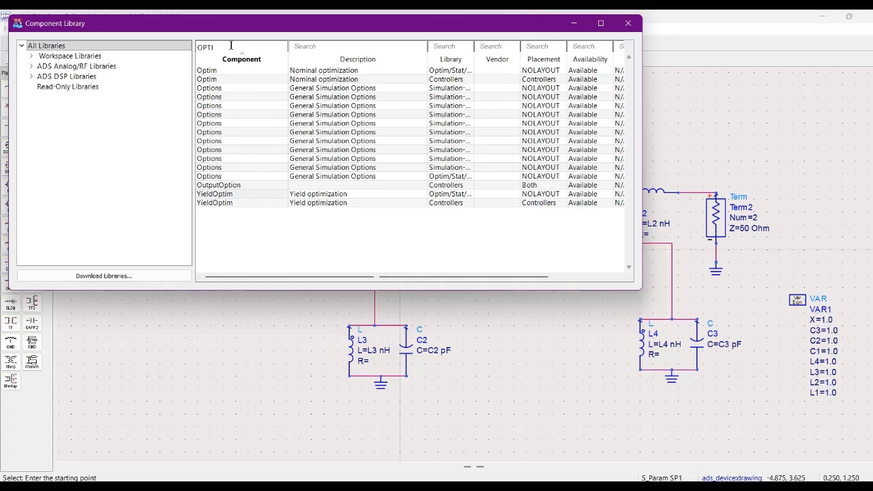
pyautogui.write('M')
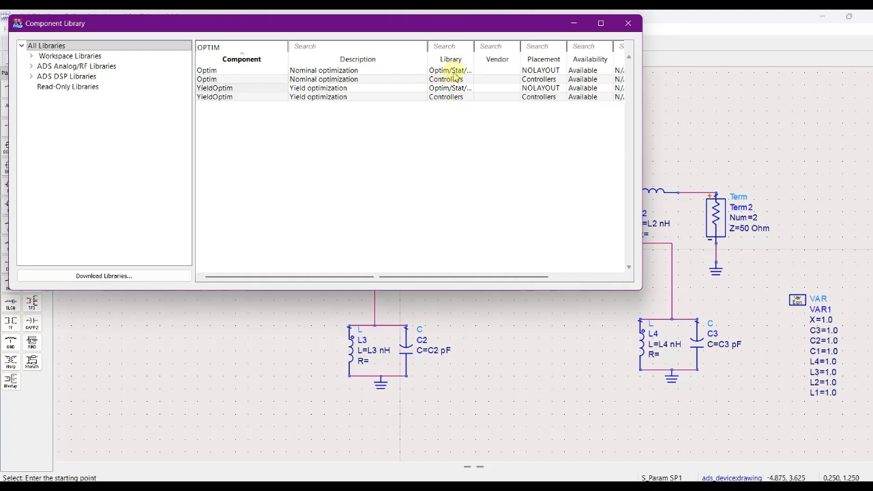
pyautogui.click(343, 72)
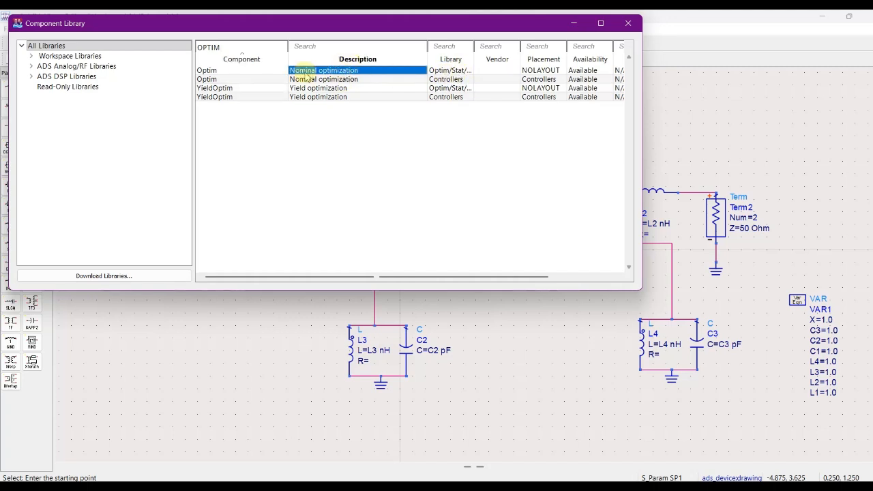
pyautogui.click(217, 72)
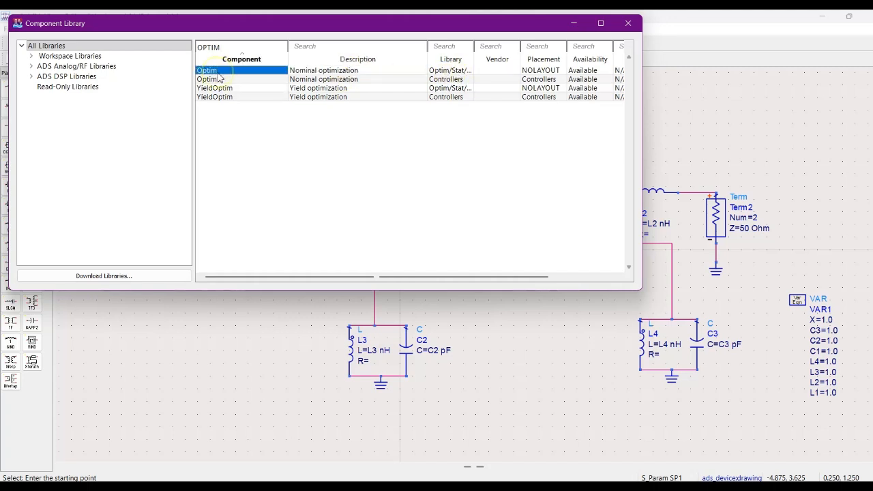
pyautogui.click(629, 24)
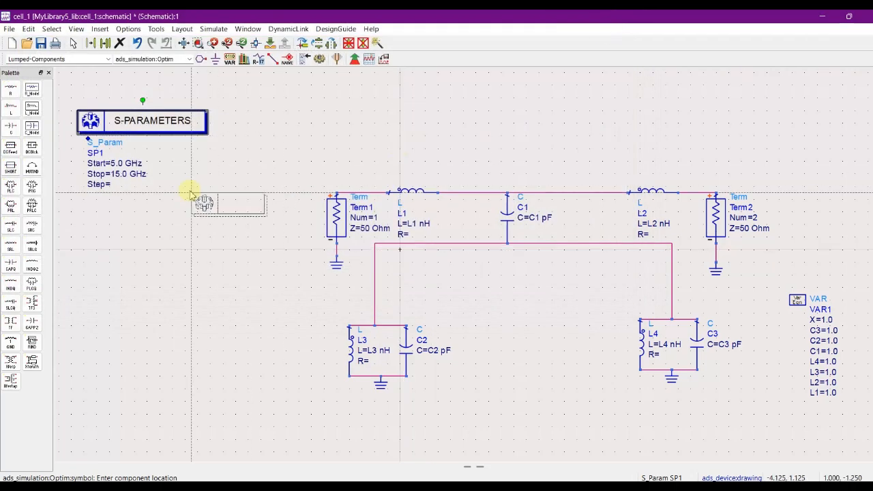
pyautogui.click(100, 231)
pyautogui.press('Escape')
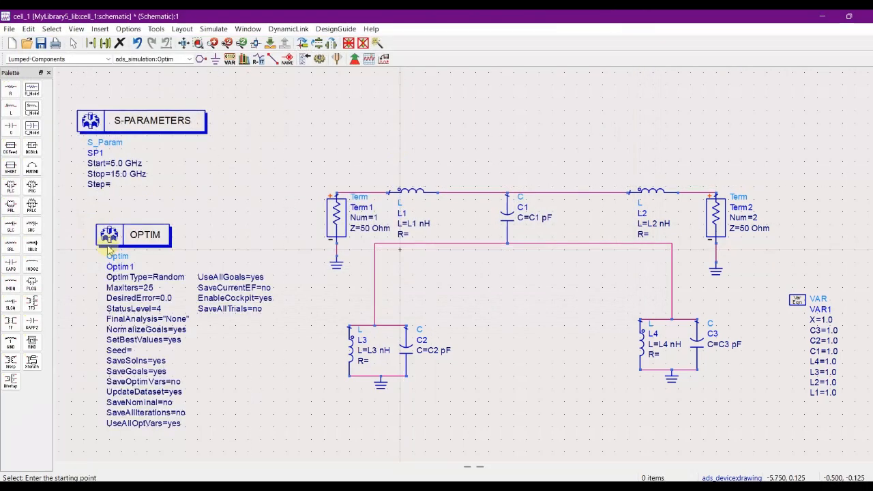
# Configure the Optim1 controller for Random optimization with 5000 iterations.
pyautogui.doubleClick(147, 236)
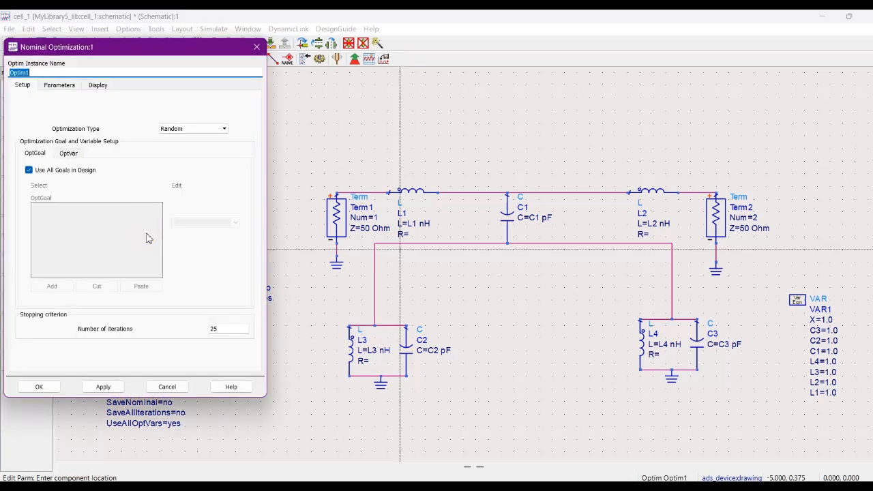
pyautogui.click(52, 72)
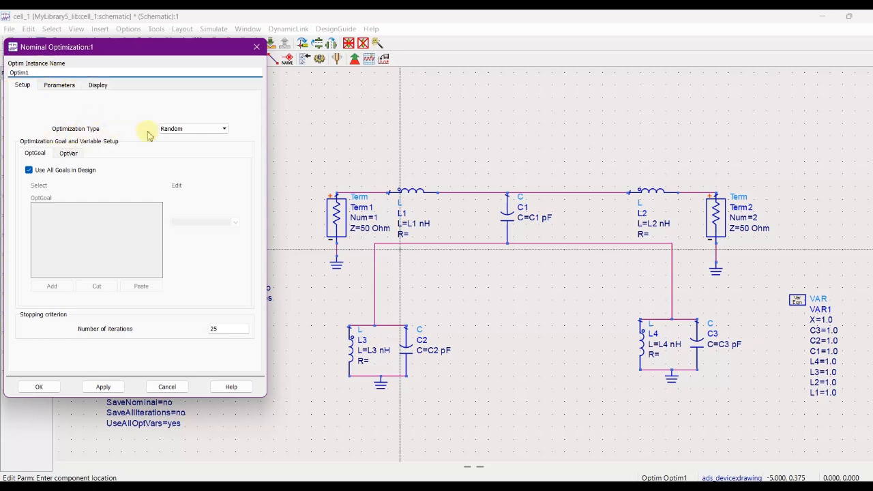
pyautogui.click(205, 129)
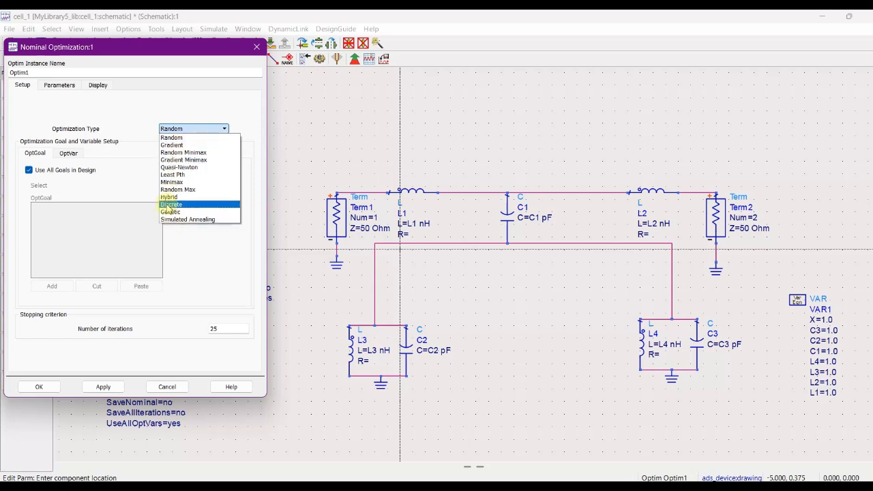
pyautogui.click(171, 139)
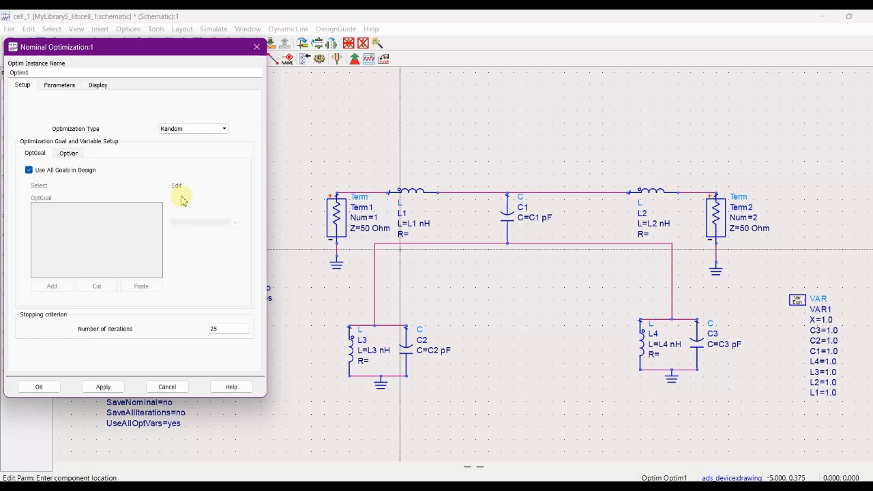
pyautogui.click(212, 329)
pyautogui.press('BackSpace')
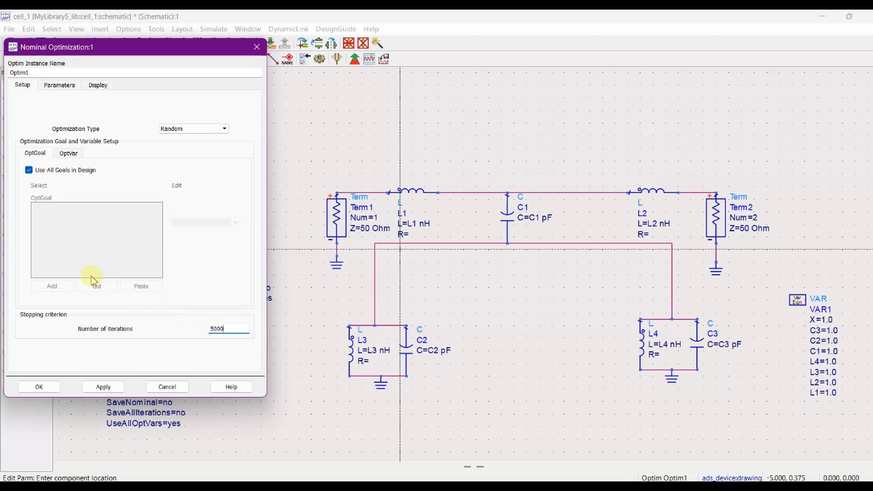
pyautogui.click(39, 389)
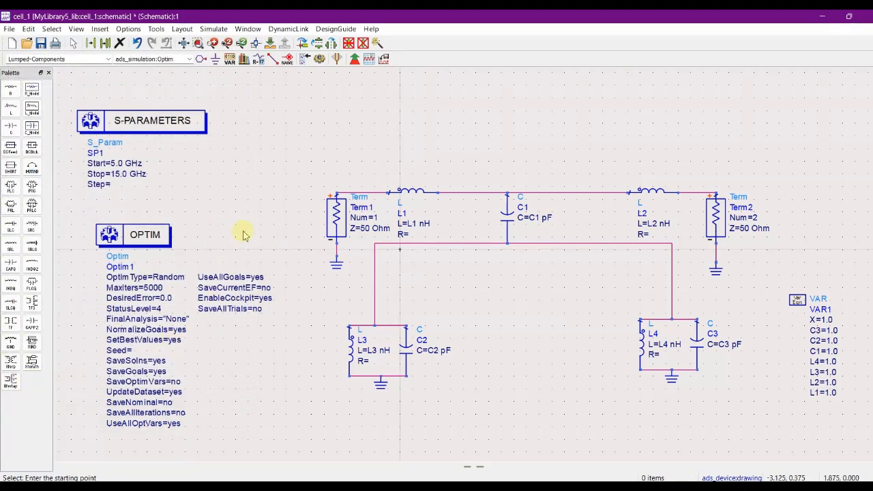
pyautogui.rightClick(244, 235)
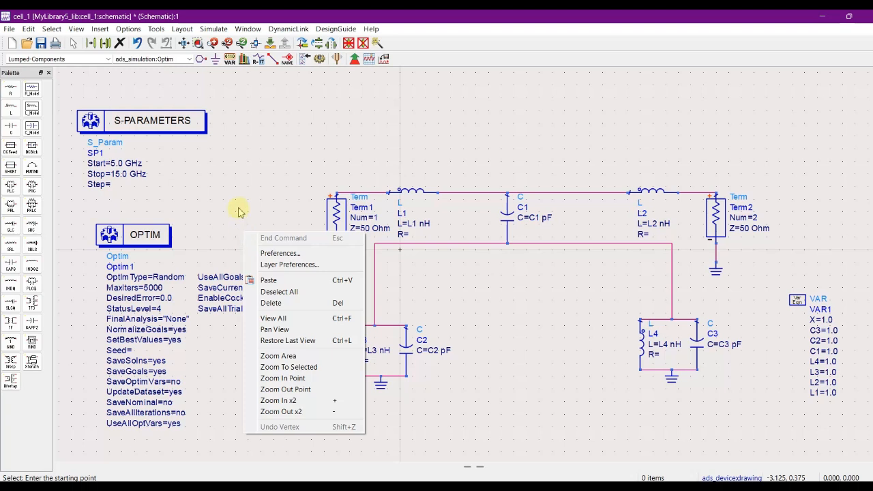
# Place two Goal components from the Optim/Stat/DOE palette side by side above the circuit.
pyautogui.click(239, 209)
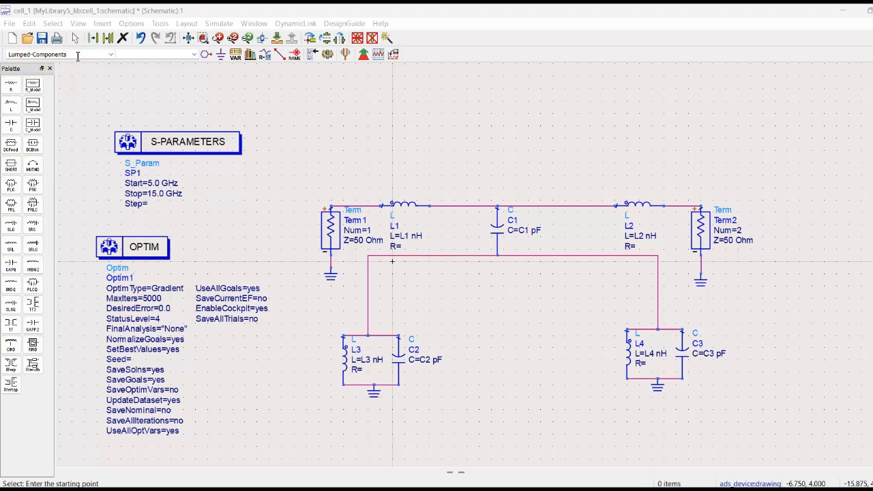
pyautogui.click(78, 56)
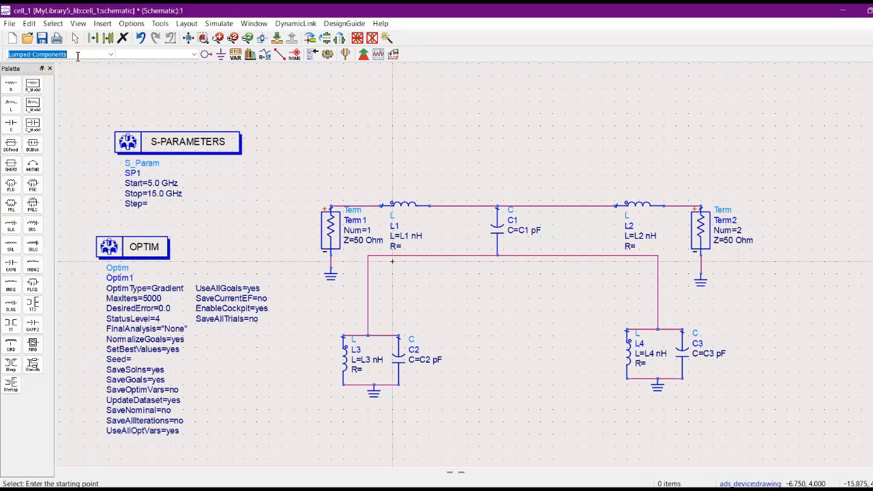
pyautogui.write('optim/Stat/DOE')
pyautogui.press('Return')
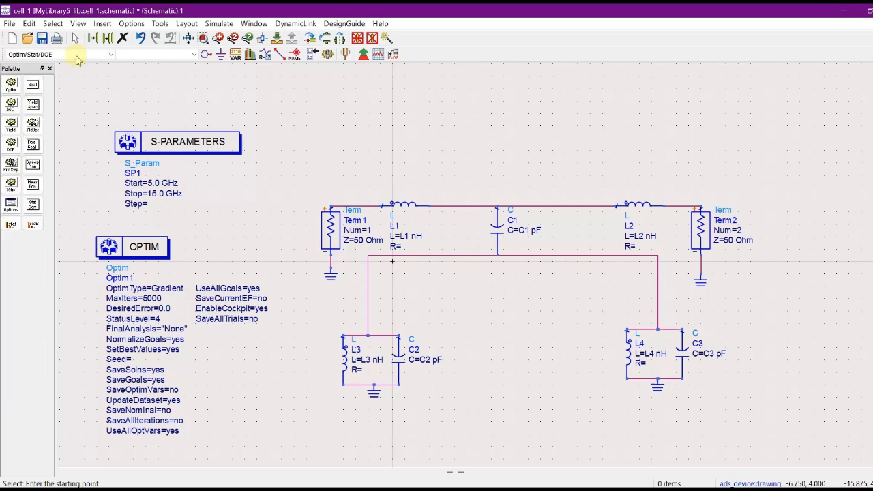
pyautogui.click(39, 90)
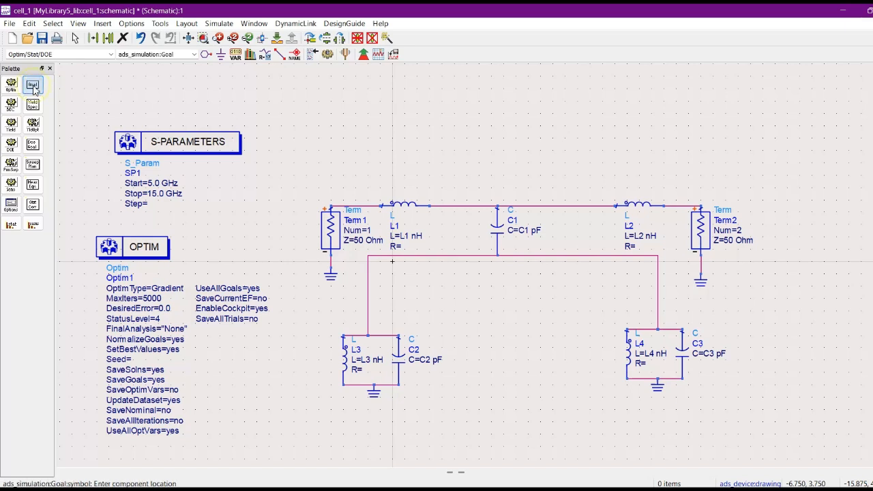
pyautogui.click(302, 91)
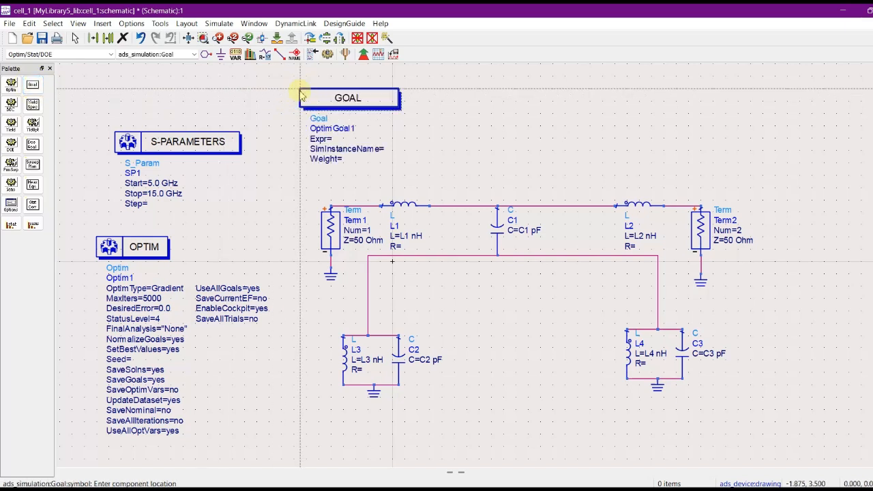
pyautogui.click(502, 94)
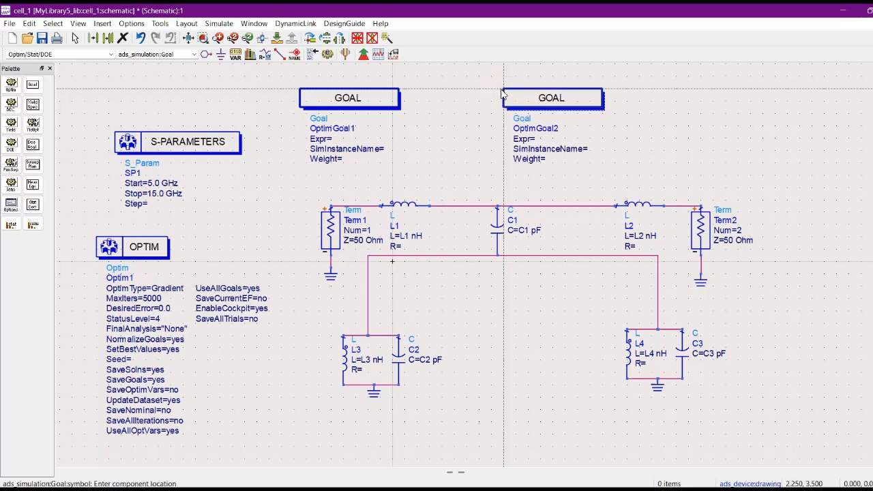
pyautogui.press('Escape')
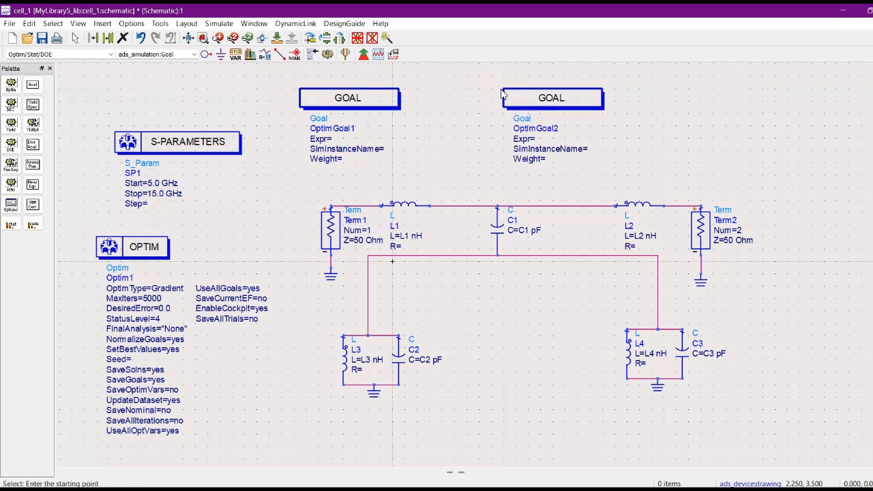
# Set OptimGoal1's expression to dB(S(1,1)) and its analysis to SP1, with freq as the sweep variable.
pyautogui.doubleClick(332, 101)
pyautogui.moveTo(140, 44); pyautogui.dragTo(287, 50)
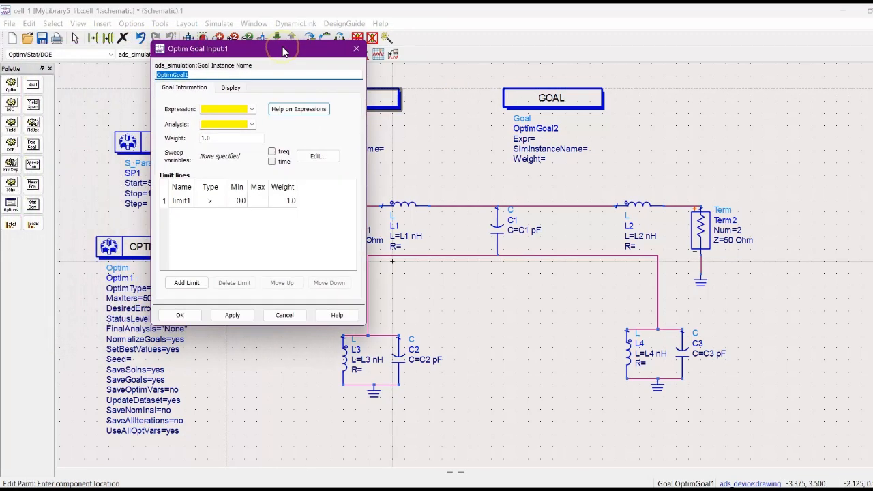
pyautogui.click(217, 109)
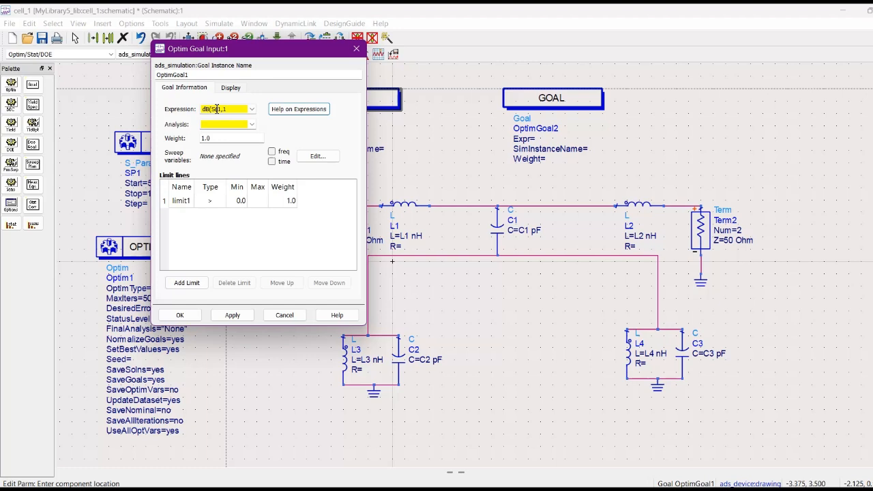
pyautogui.click(427, 177)
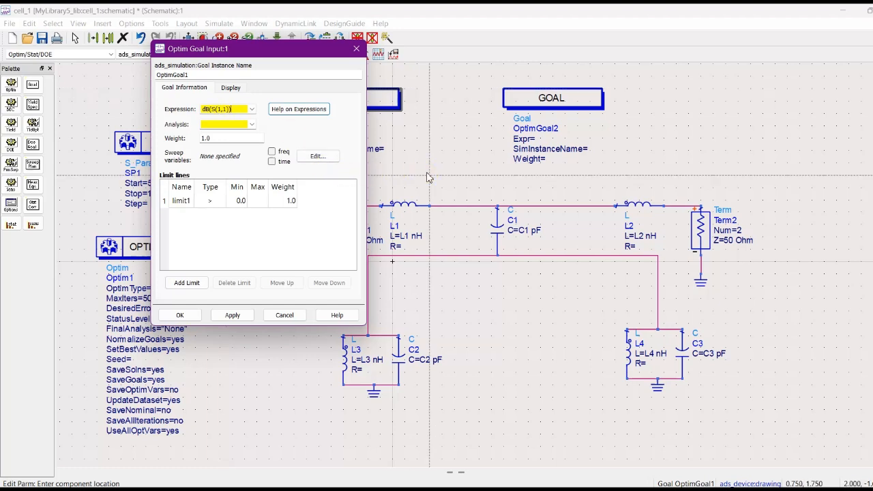
pyautogui.click(232, 124)
pyautogui.write('SP1')
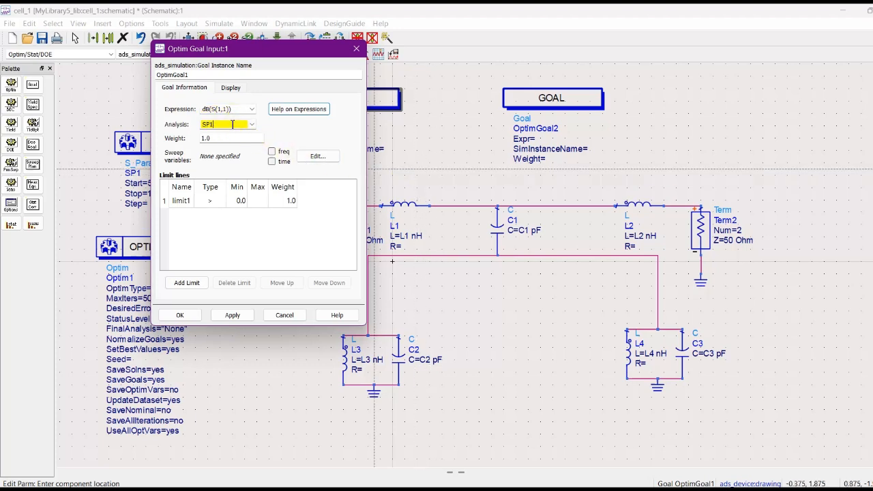
pyautogui.click(272, 152)
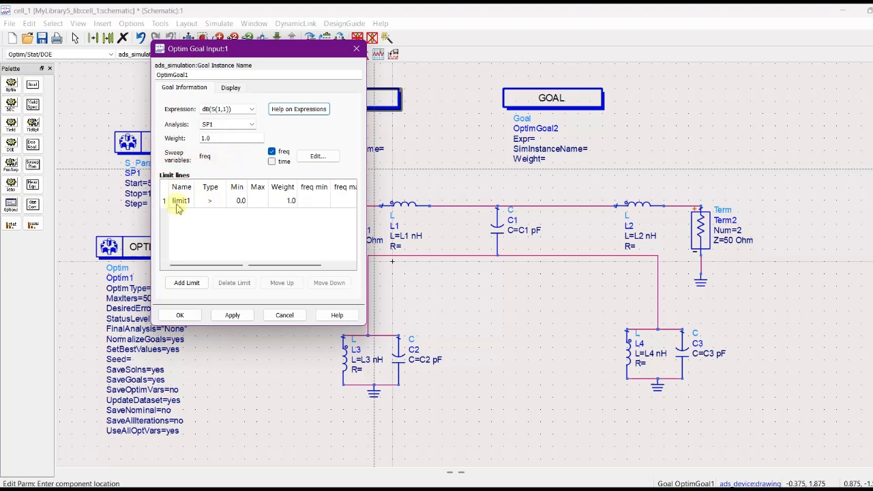
# Set OptimGoal1's limit1 to type < with a maximum of -10.
pyautogui.click(208, 204)
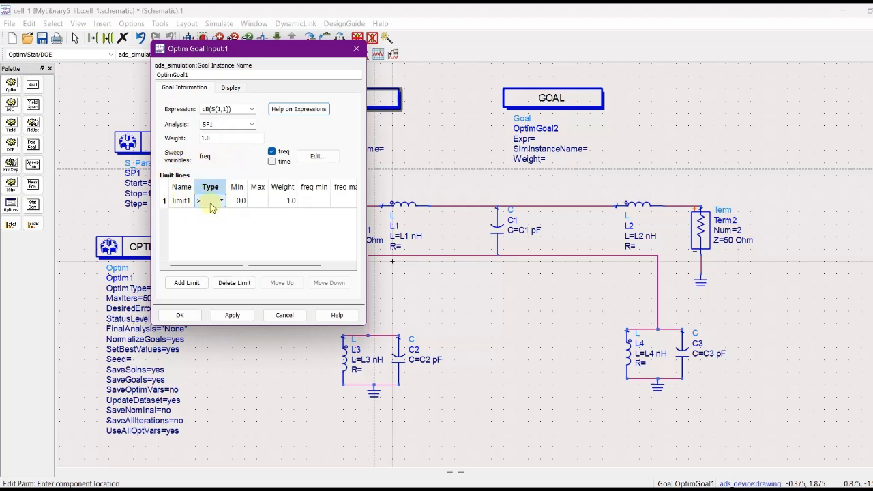
pyautogui.click(215, 204)
pyautogui.click(209, 221)
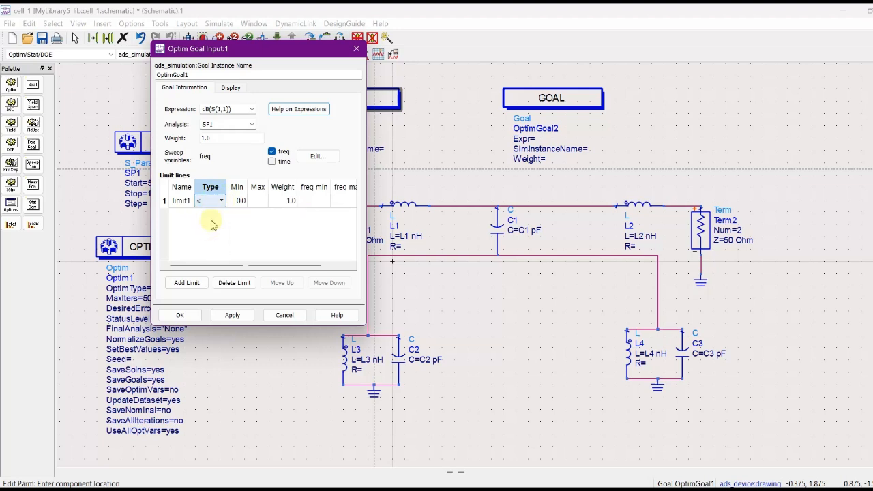
pyautogui.click(245, 226)
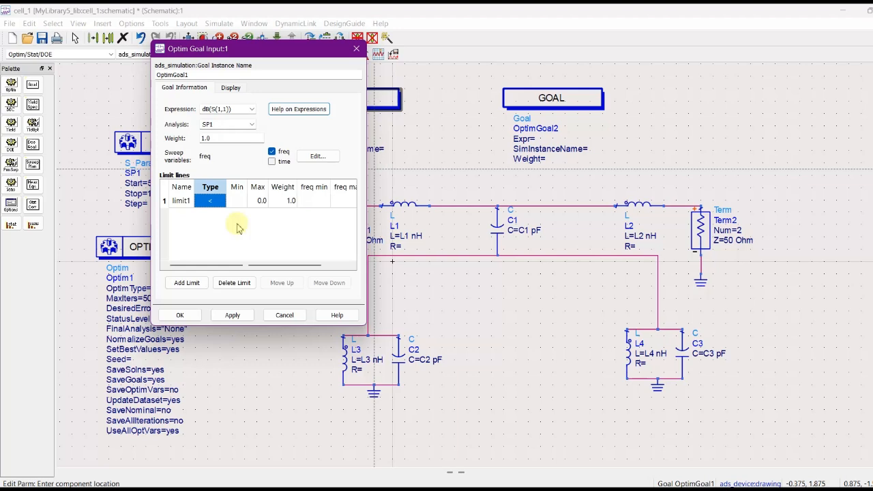
pyautogui.click(255, 201)
pyautogui.click(259, 201)
pyautogui.write('-')
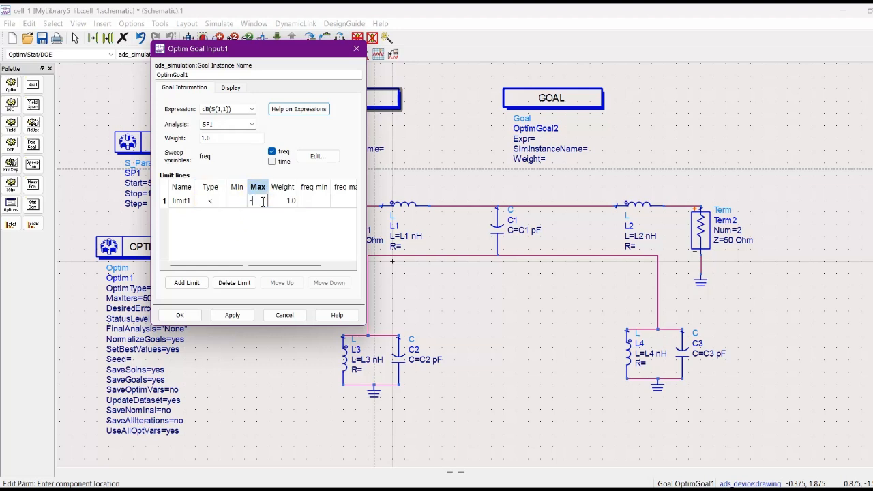
pyautogui.write('10')
# Limit OptimGoal1's limit1 to the frequency range from 10G to 15G and accept the goal settings.
pyautogui.click(314, 201)
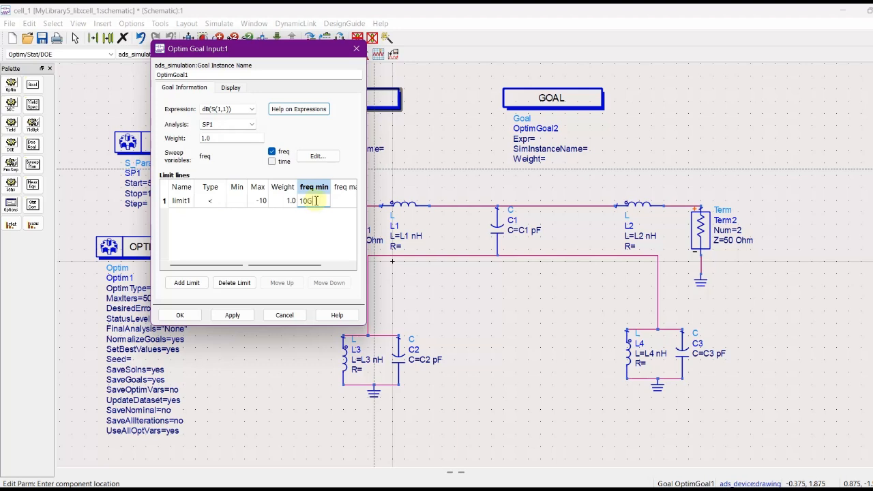
pyautogui.moveTo(304, 268); pyautogui.dragTo(329, 271)
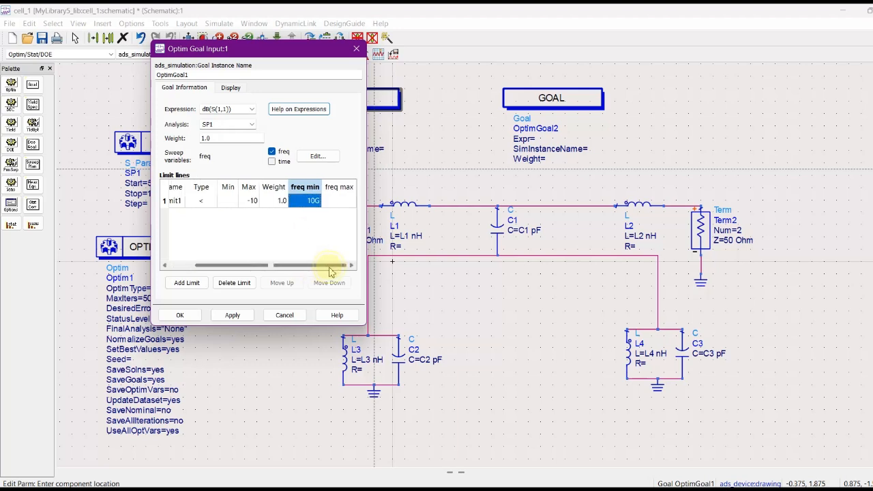
pyautogui.click(337, 201)
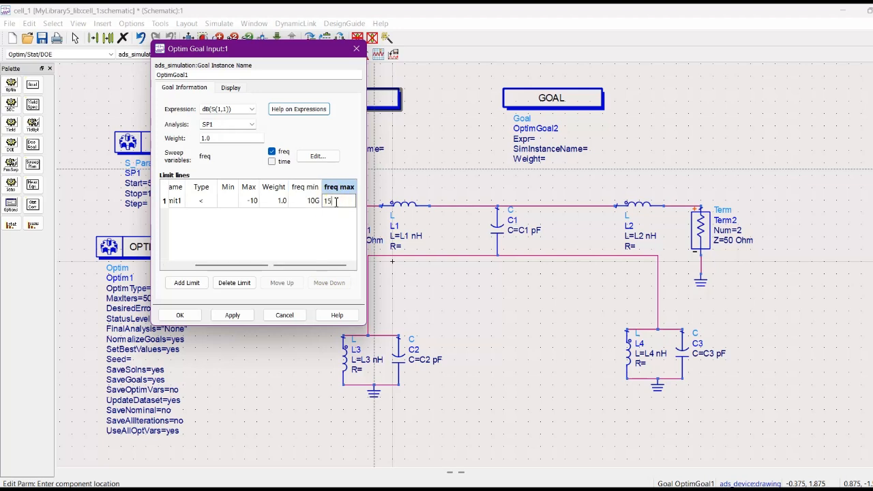
pyautogui.press('Return')
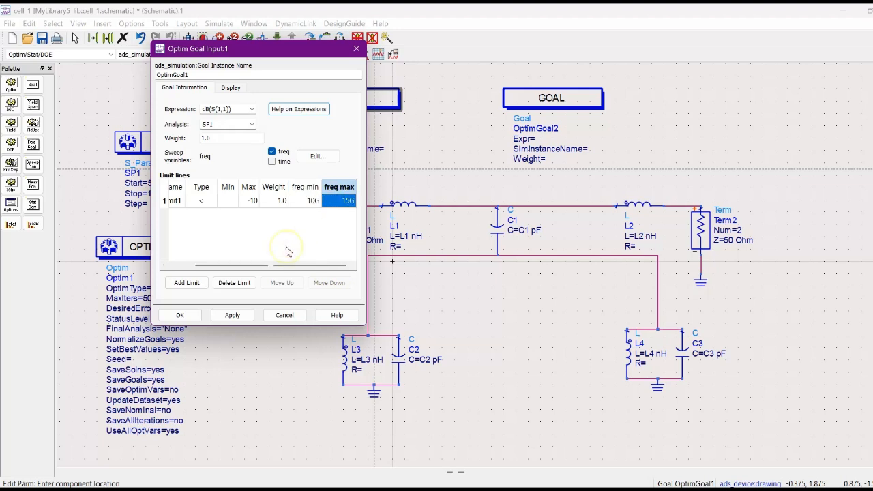
pyautogui.moveTo(285, 269); pyautogui.dragTo(223, 265)
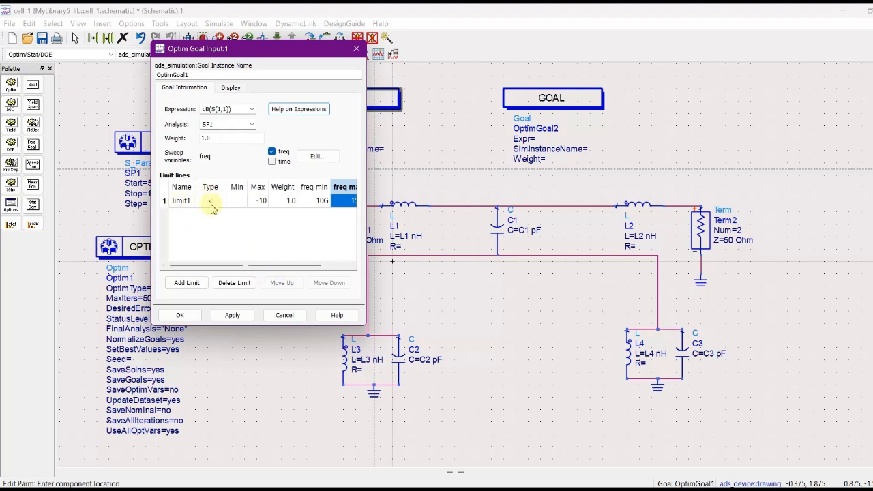
pyautogui.moveTo(286, 265); pyautogui.dragTo(329, 265)
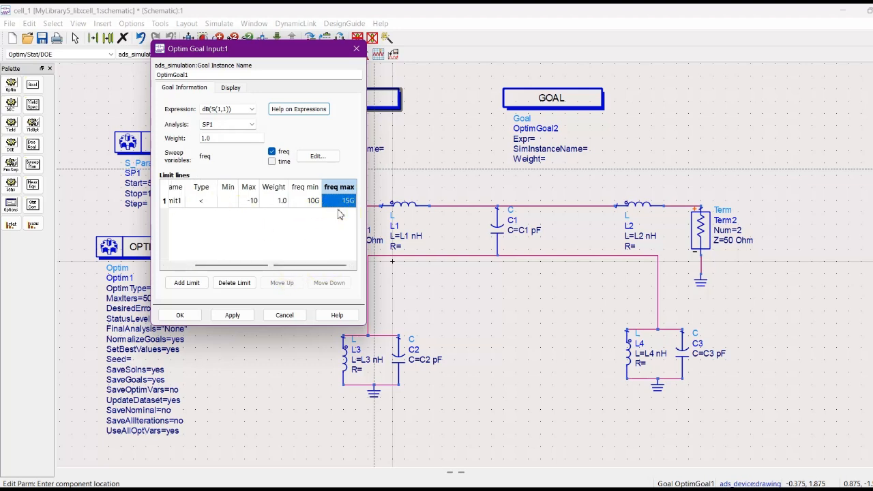
pyautogui.click(232, 315)
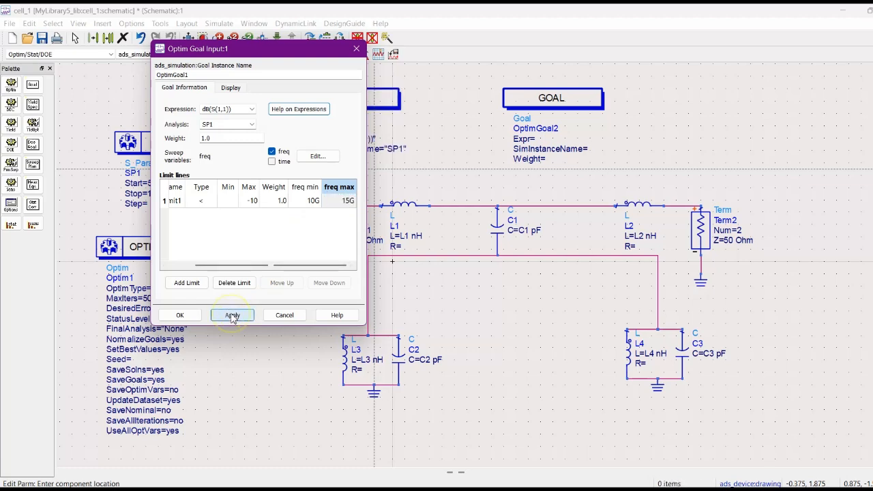
pyautogui.click(180, 314)
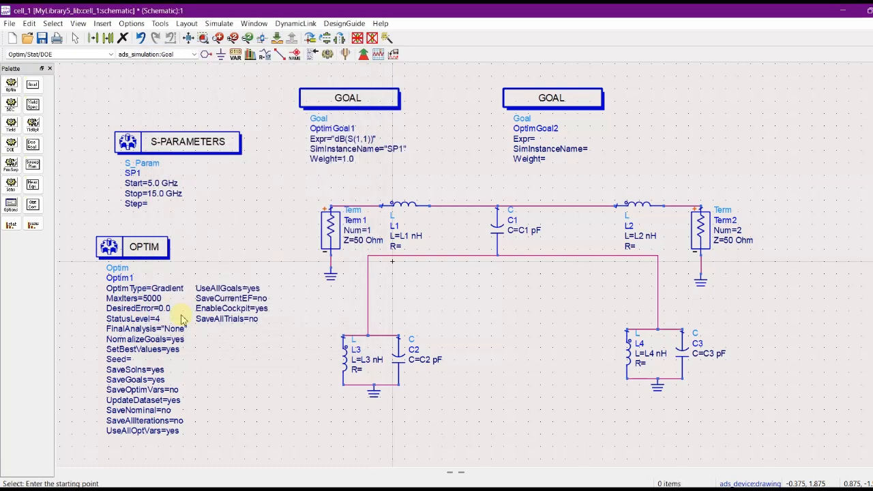
# Set OptimGoal2's expression to dB(S(2,1) and its analysis to SP1, with freq as the sweep variable.
pyautogui.doubleClick(541, 99)
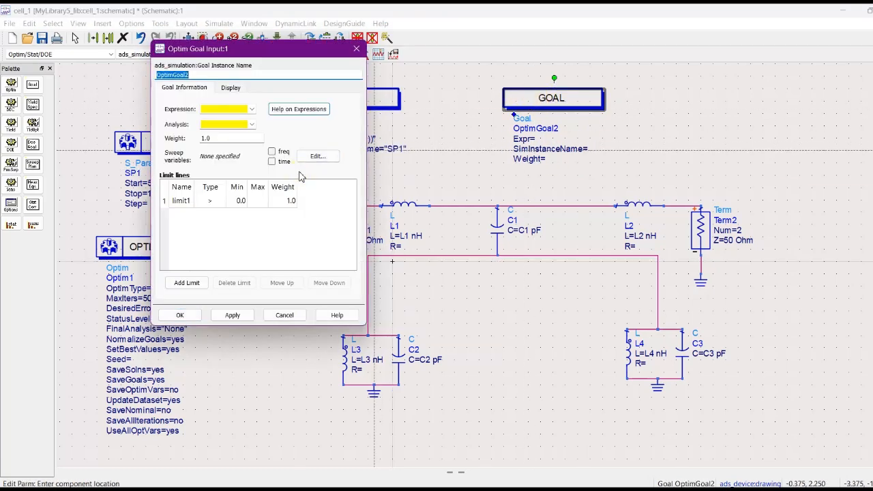
pyautogui.click(211, 108)
pyautogui.write('dB(S(2,1')
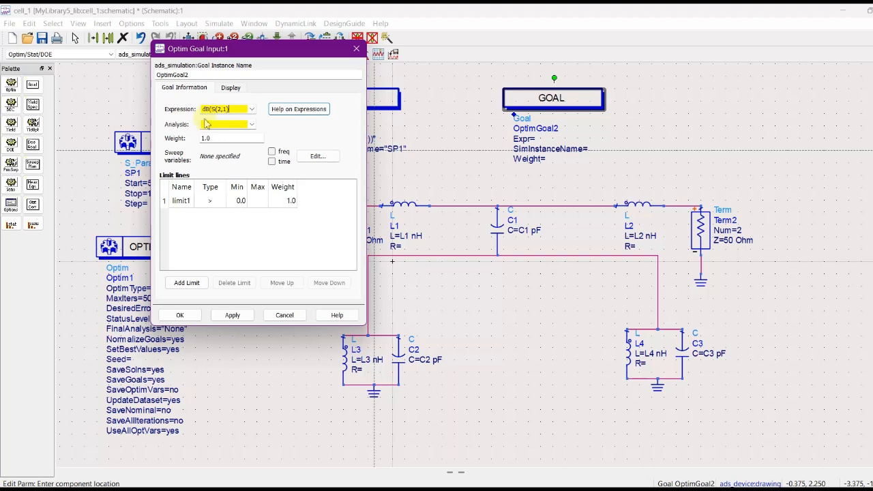
pyautogui.click(211, 124)
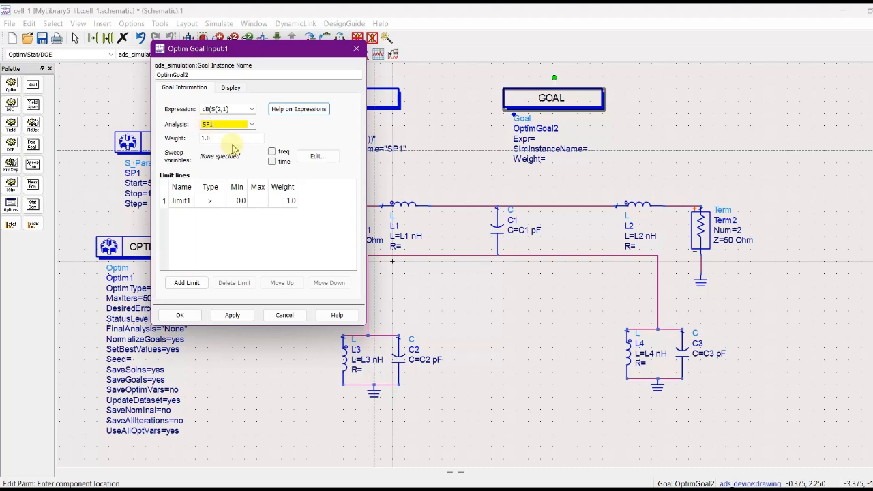
pyautogui.click(272, 151)
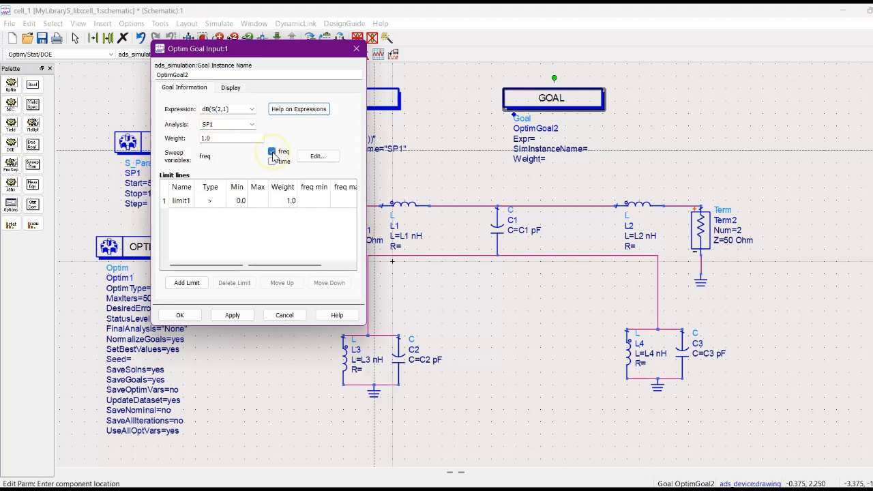
# Set OptimGoal2's limit1 to a minimum of -1.15 over the frequency range from 10G to 15G.
pyautogui.click(241, 201)
pyautogui.write('-1')
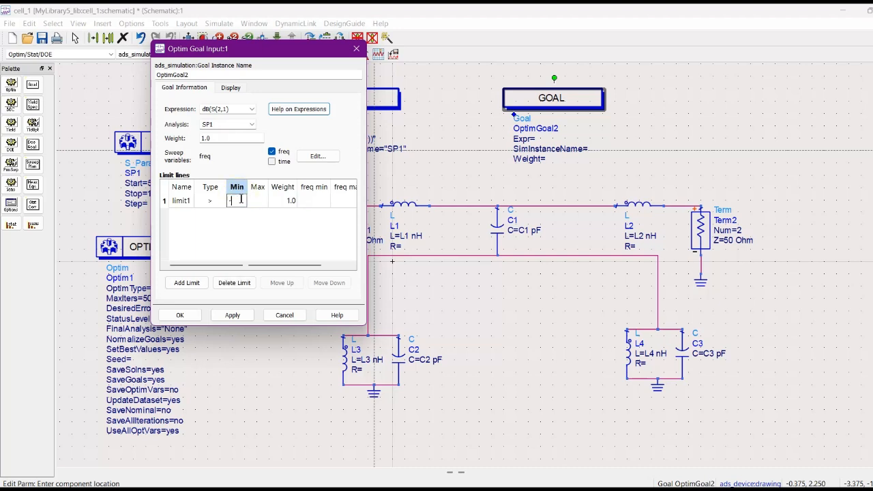
pyautogui.write('.15')
pyautogui.click(317, 200)
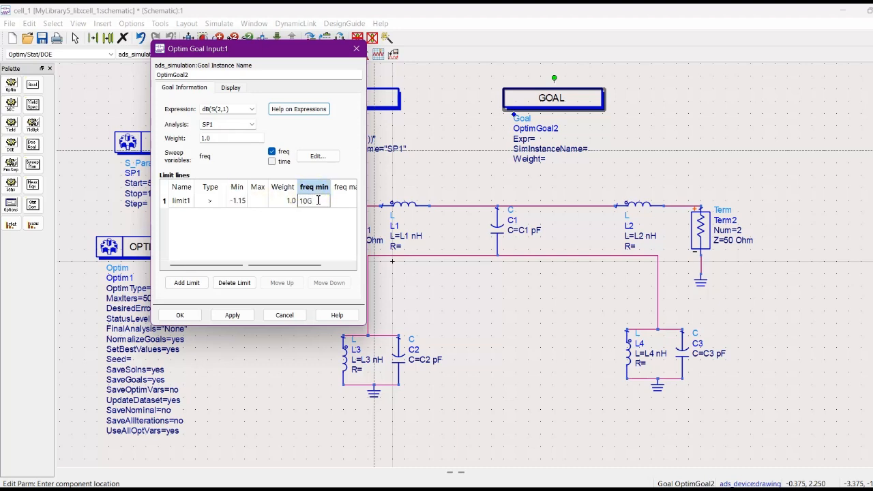
pyautogui.moveTo(302, 266); pyautogui.dragTo(321, 266)
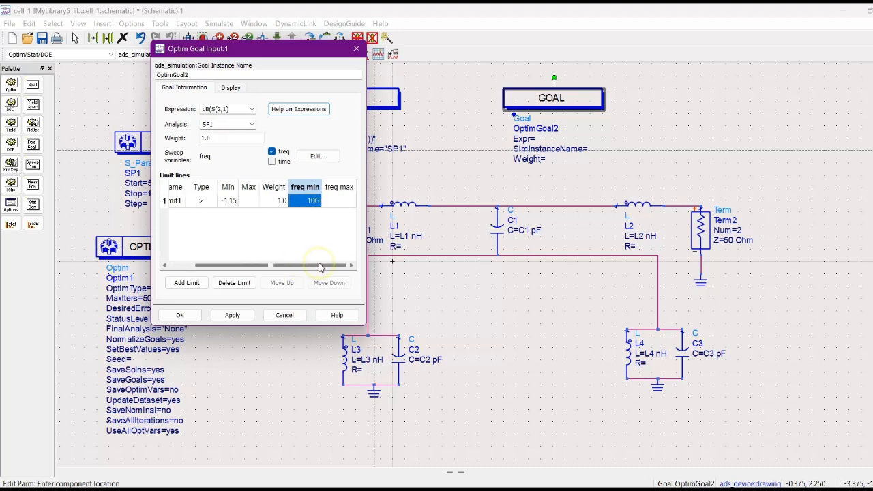
pyautogui.click(337, 199)
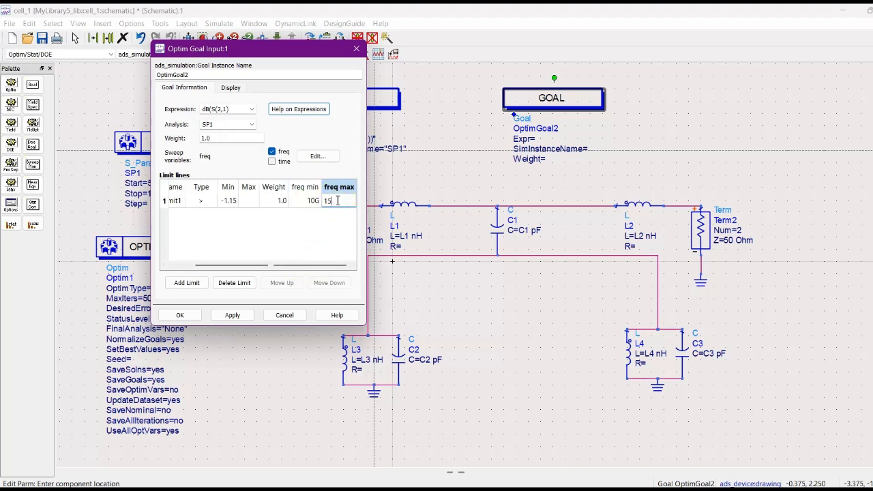
# Add limit2 to OptimGoal2 with type < and a maximum of -15.
pyautogui.moveTo(303, 266); pyautogui.dragTo(202, 265)
pyautogui.click(187, 282)
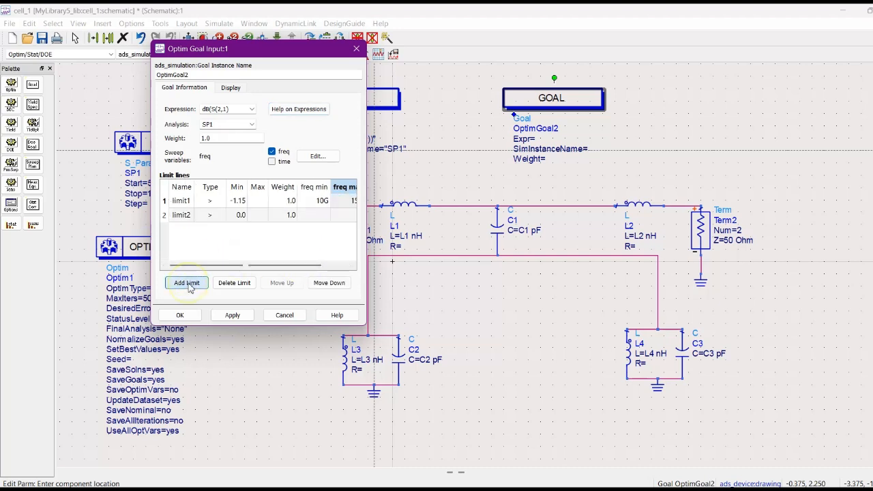
pyautogui.click(218, 216)
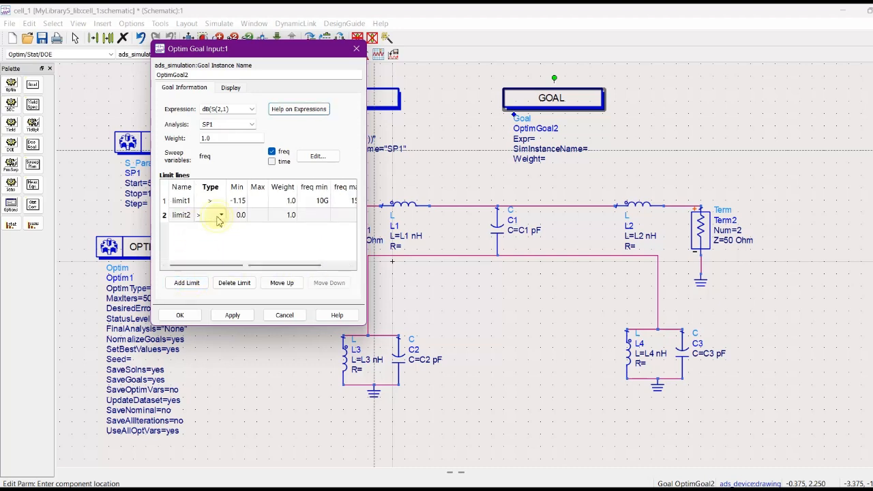
pyautogui.click(220, 216)
pyautogui.click(208, 236)
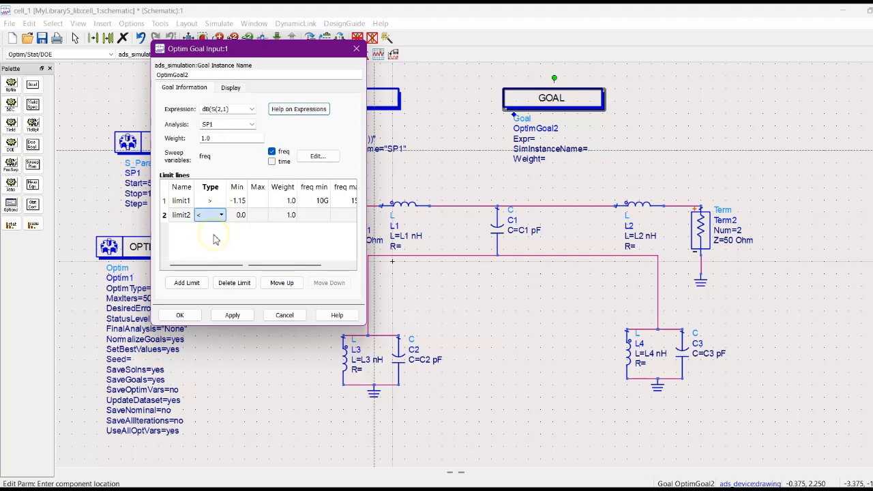
pyautogui.click(257, 215)
pyautogui.click(257, 216)
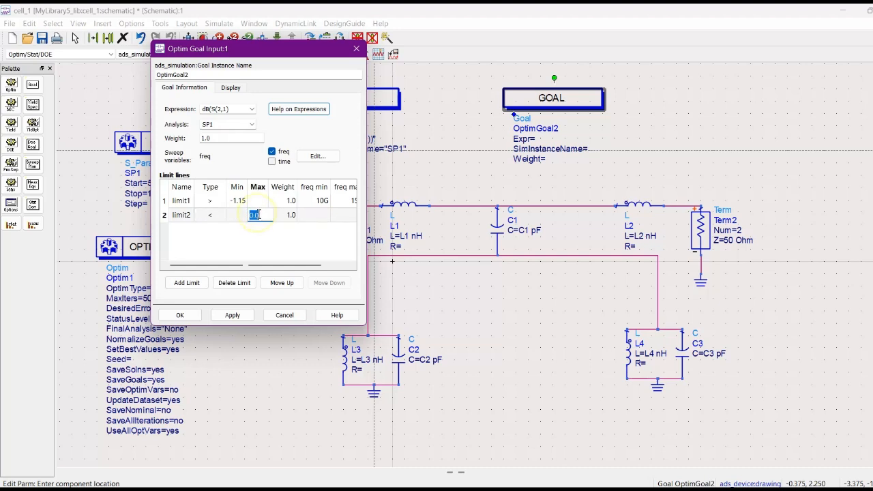
pyautogui.write('-15')
# Restrict OptimGoal2's limit2 to the frequency range from 5G to 9.5G.
pyautogui.moveTo(302, 265); pyautogui.dragTo(341, 265)
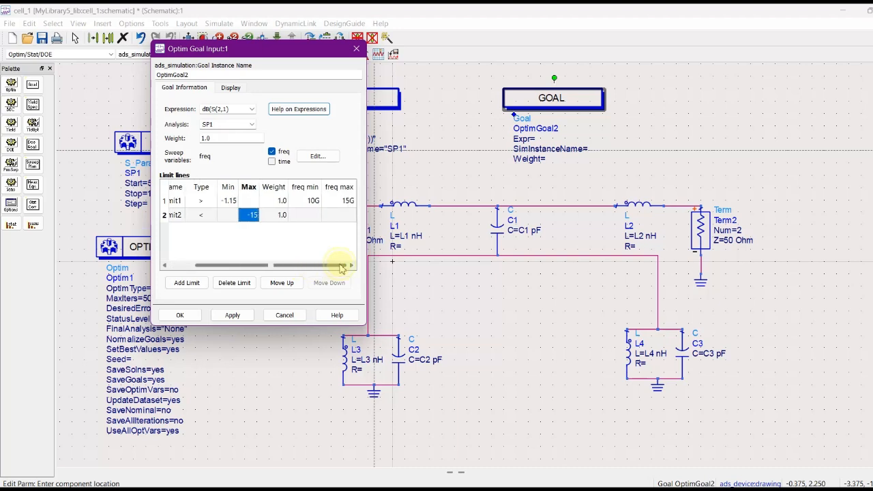
pyautogui.doubleClick(305, 217)
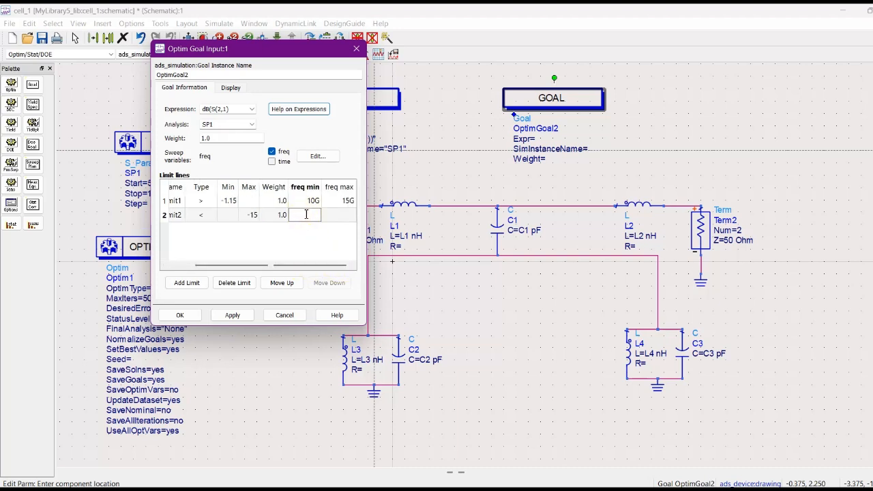
pyautogui.write('5G')
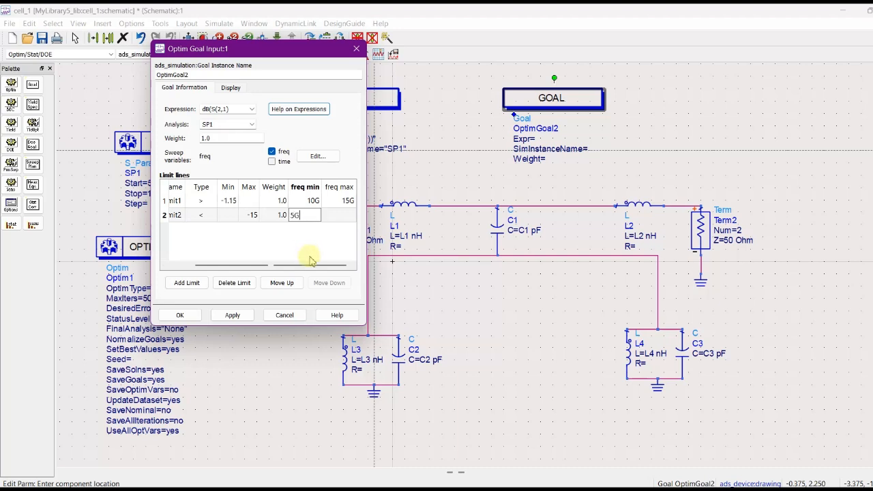
pyautogui.doubleClick(339, 216)
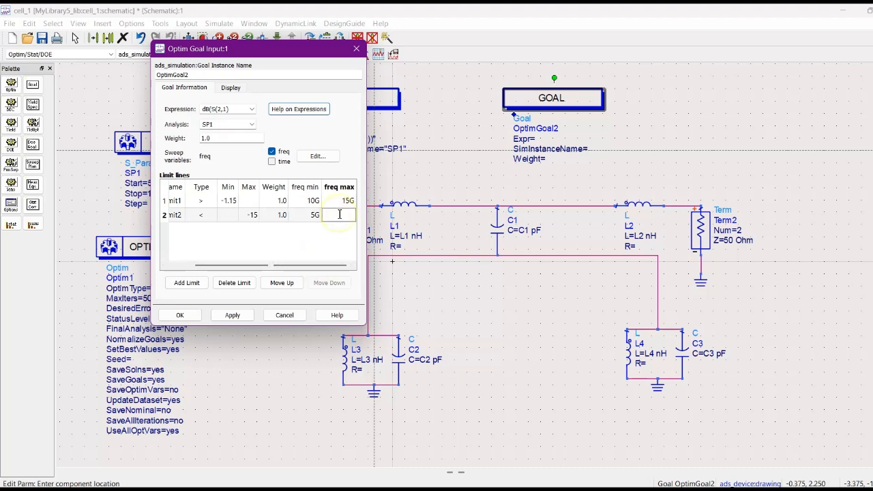
pyautogui.write('1')
pyautogui.click(287, 229)
# Review both limit lines of OptimGoal2, then apply and accept the goal settings.
pyautogui.moveTo(287, 265); pyautogui.dragTo(270, 270)
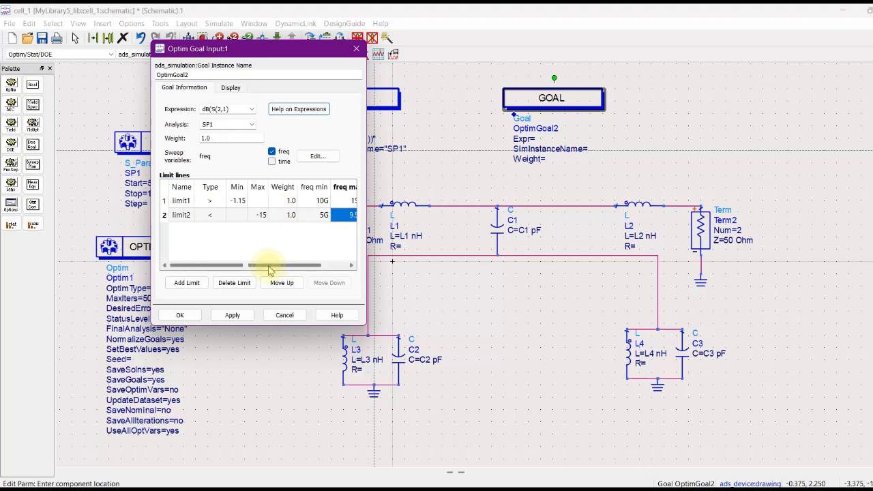
pyautogui.click(233, 196)
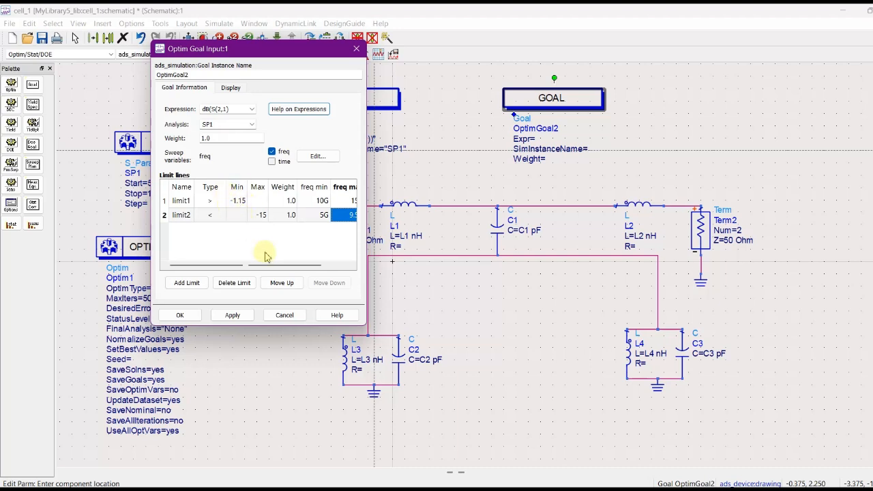
pyautogui.moveTo(271, 265); pyautogui.dragTo(296, 267)
pyautogui.click(346, 202)
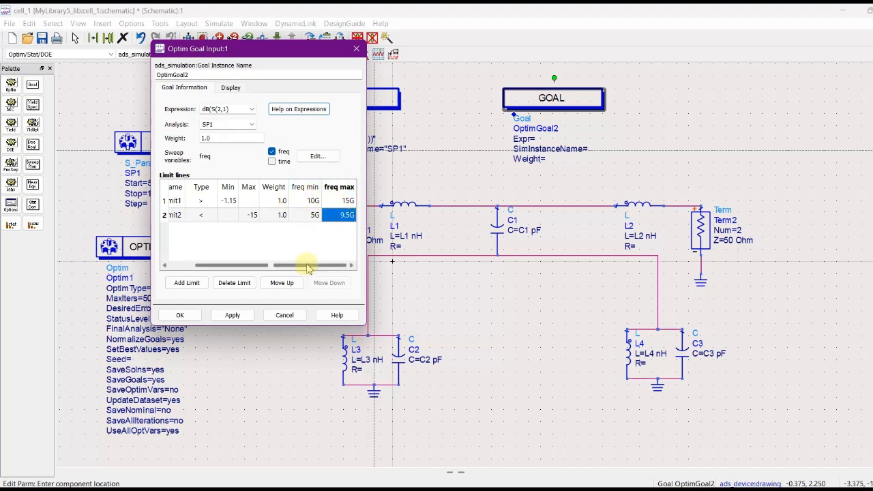
pyautogui.moveTo(307, 268); pyautogui.dragTo(283, 267)
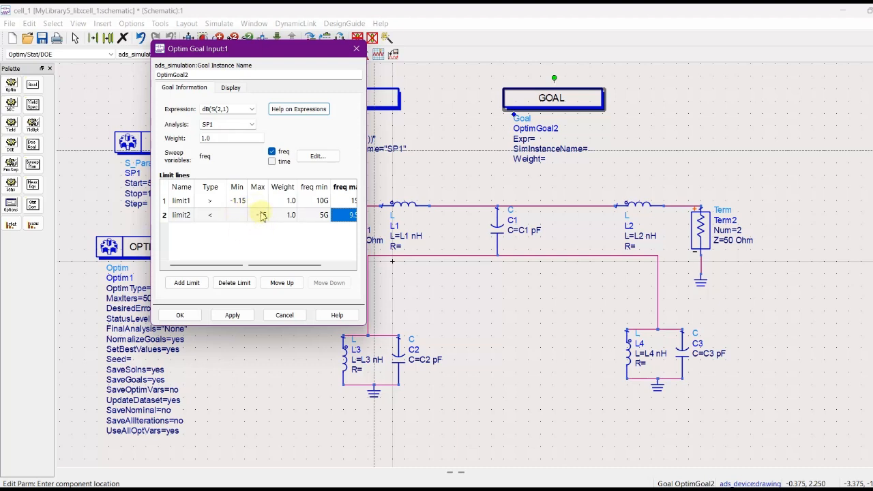
pyautogui.moveTo(282, 270); pyautogui.dragTo(331, 271)
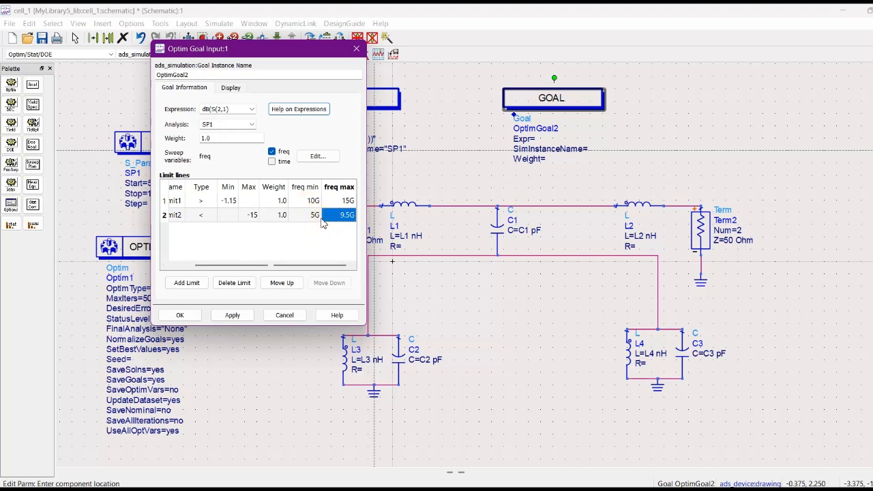
pyautogui.click(232, 315)
pyautogui.click(181, 315)
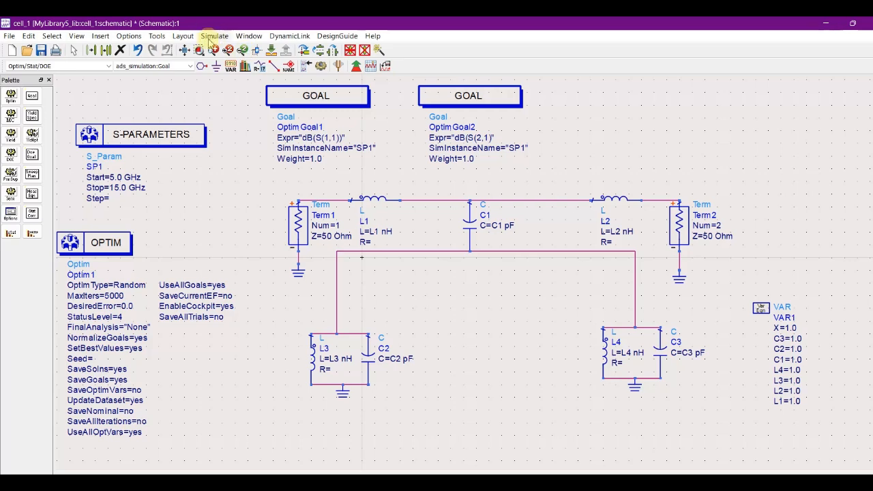
# Open the simulation variables setup and enable tuning for VAR1's X, C3, C2, C1, L4, L3, L2 and L1.
pyautogui.click(212, 38)
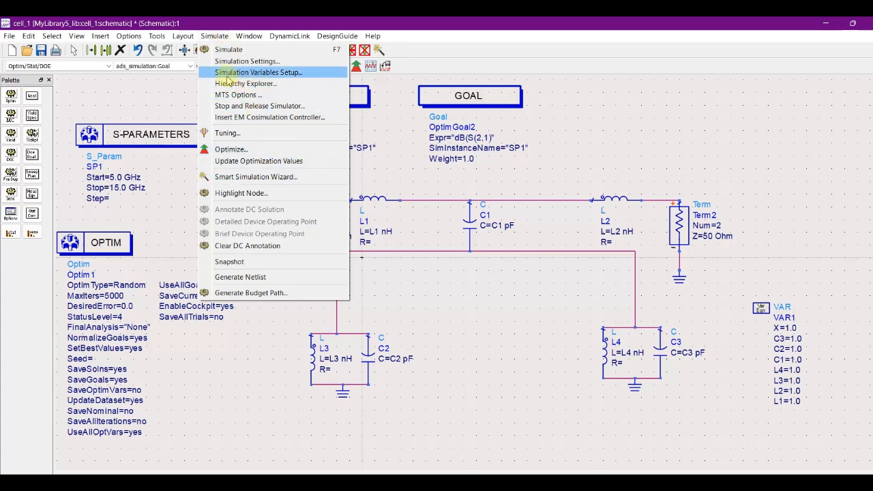
pyautogui.click(266, 73)
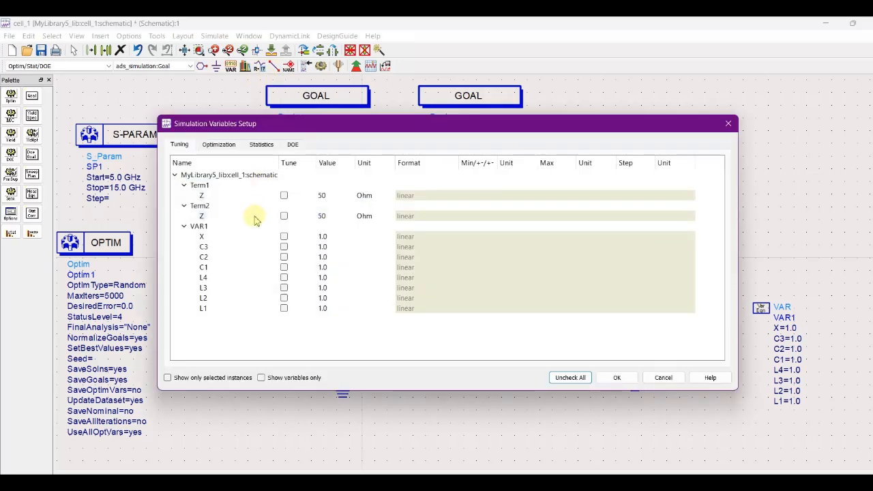
pyautogui.click(284, 237)
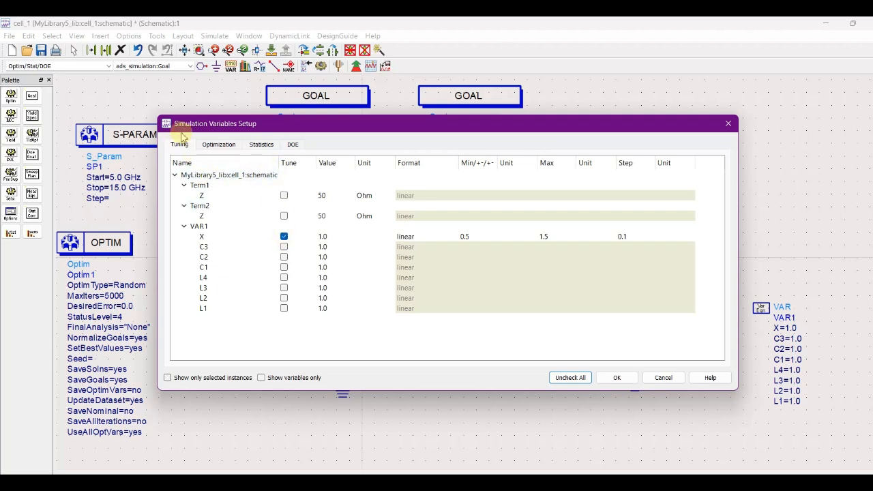
pyautogui.click(284, 247)
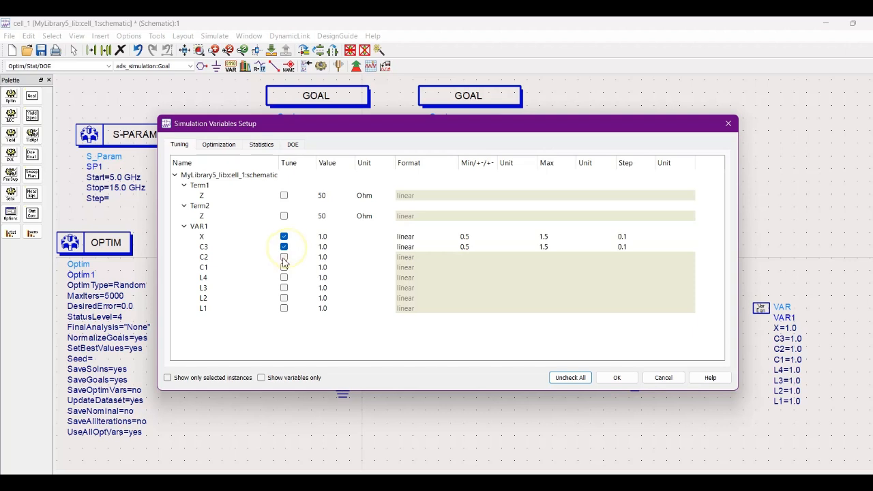
pyautogui.click(284, 257)
pyautogui.click(284, 268)
pyautogui.click(284, 277)
pyautogui.click(284, 288)
pyautogui.click(284, 298)
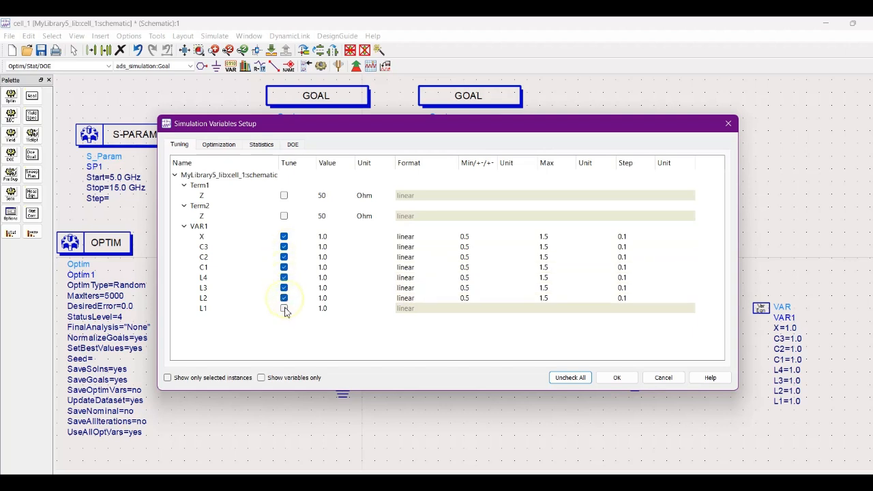
pyautogui.click(284, 309)
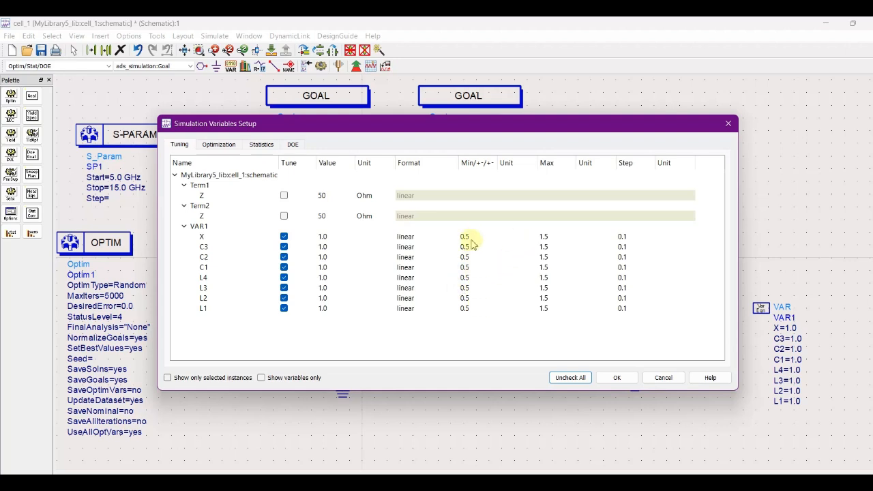
# Set the tuning maximum to 1000 for all eight VAR1 variables, from X through L1.
pyautogui.doubleClick(547, 237)
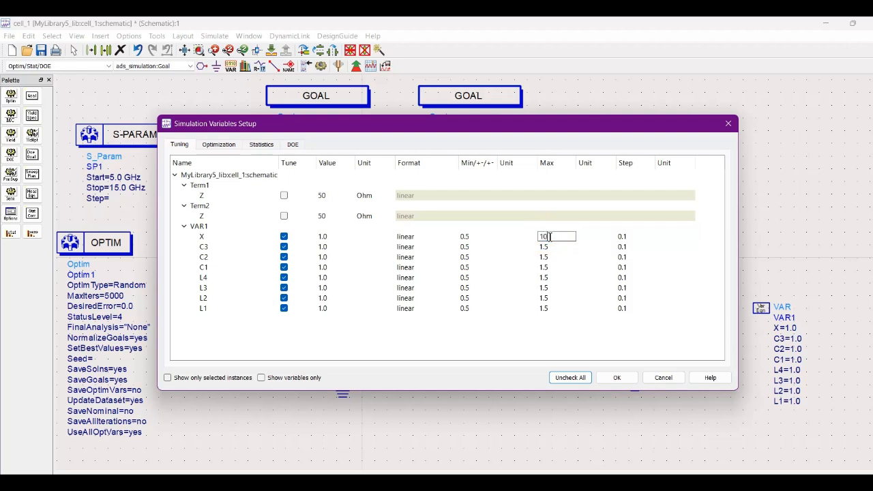
pyautogui.doubleClick(554, 247)
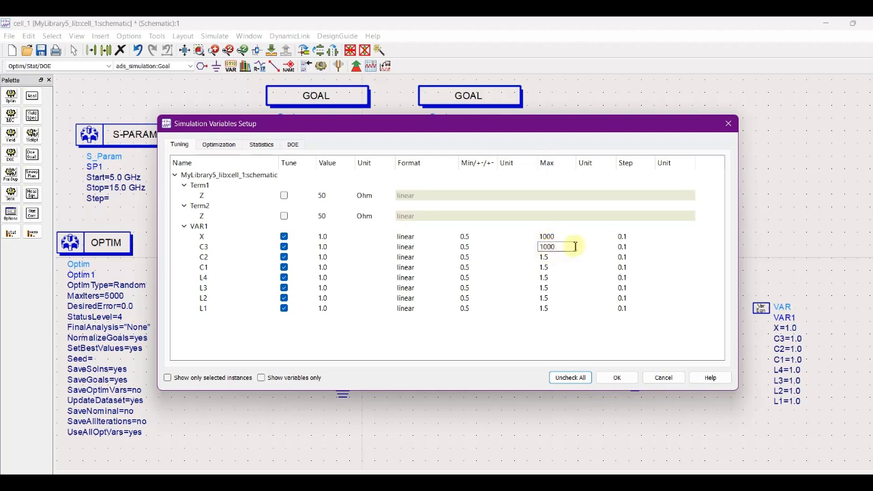
pyautogui.doubleClick(546, 258)
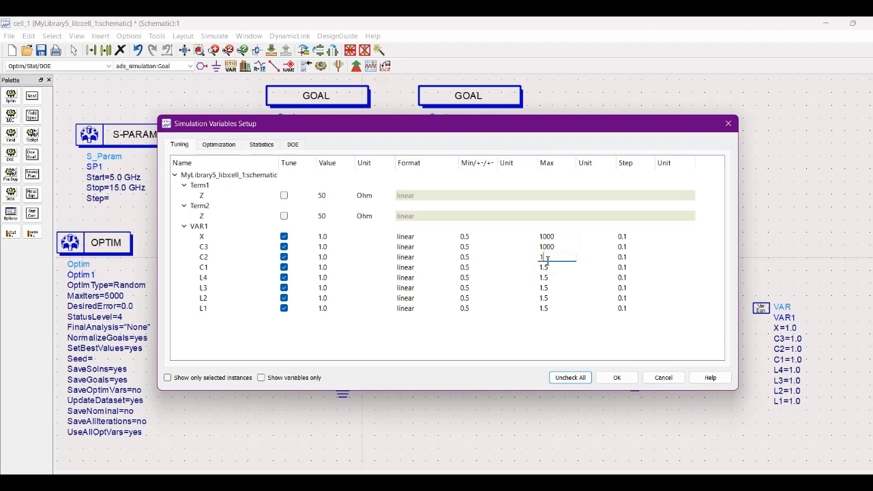
pyautogui.write('1000')
pyautogui.doubleClick(553, 267)
pyautogui.write('1')
pyautogui.doubleClick(557, 275)
pyautogui.doubleClick(554, 289)
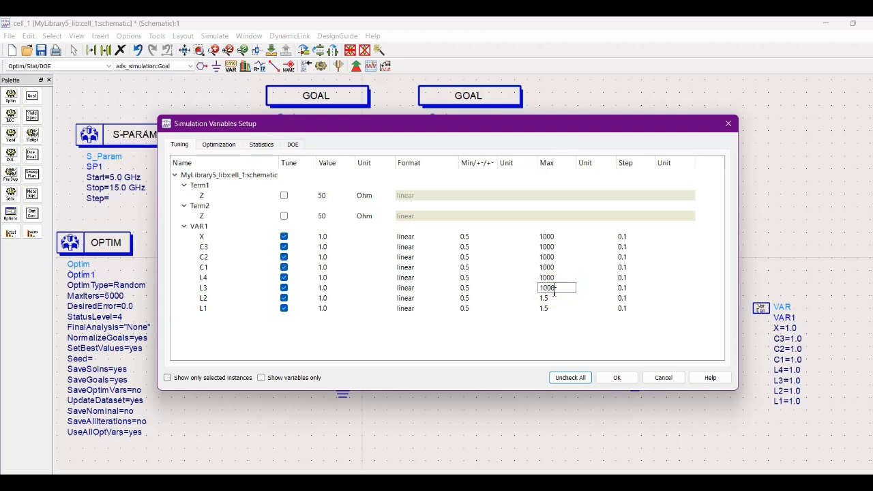
pyautogui.doubleClick(556, 299)
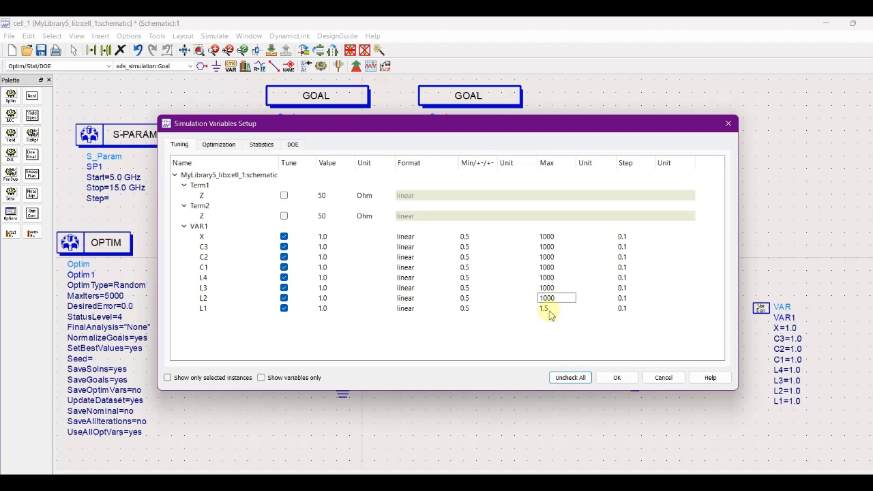
pyautogui.doubleClick(553, 309)
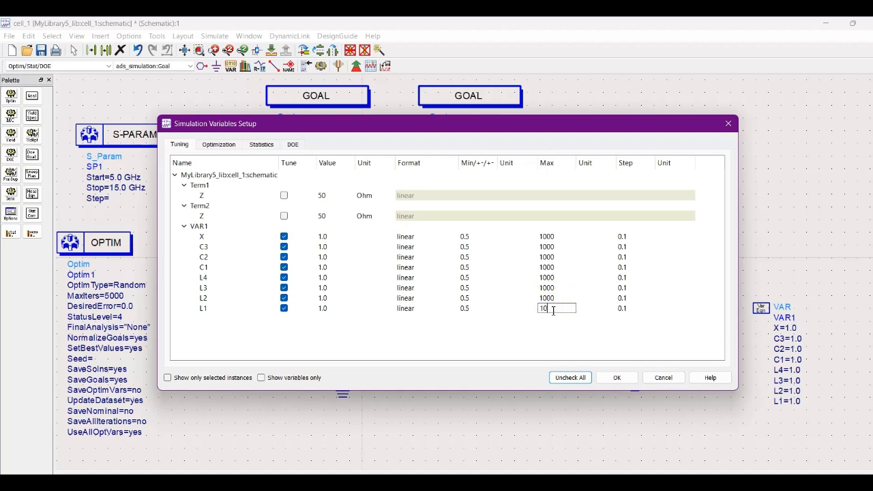
pyautogui.press('Return')
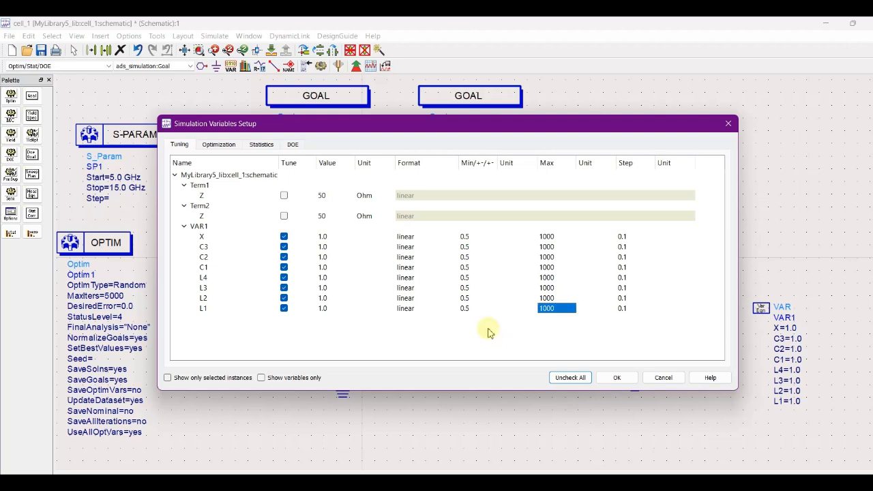
# Enable optimization for VAR1's C3, C2, C1, L4, L3, L2 and L1, leaving X excluded.
pyautogui.click(218, 145)
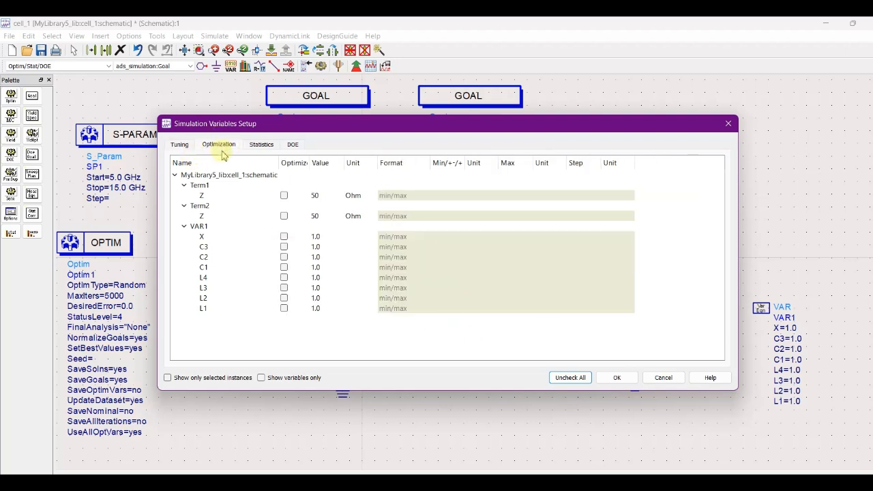
pyautogui.click(284, 236)
pyautogui.click(284, 246)
pyautogui.click(283, 257)
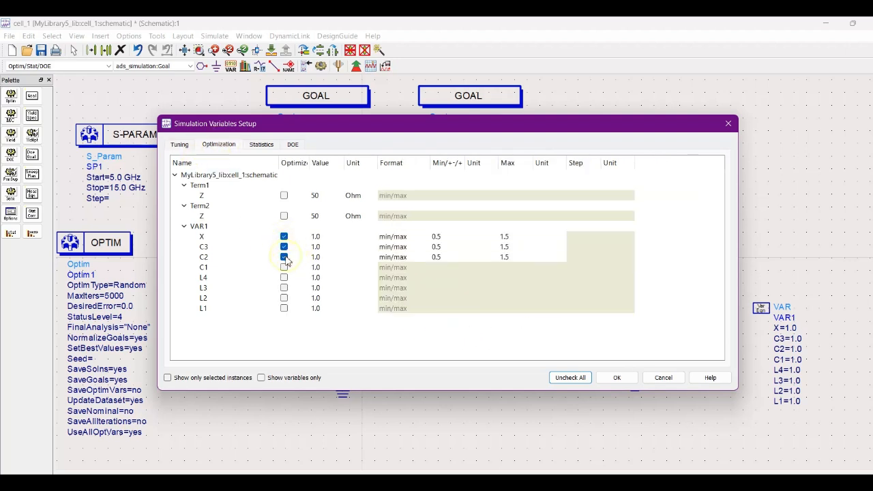
pyautogui.click(284, 266)
pyautogui.click(284, 277)
pyautogui.click(284, 288)
pyautogui.click(284, 298)
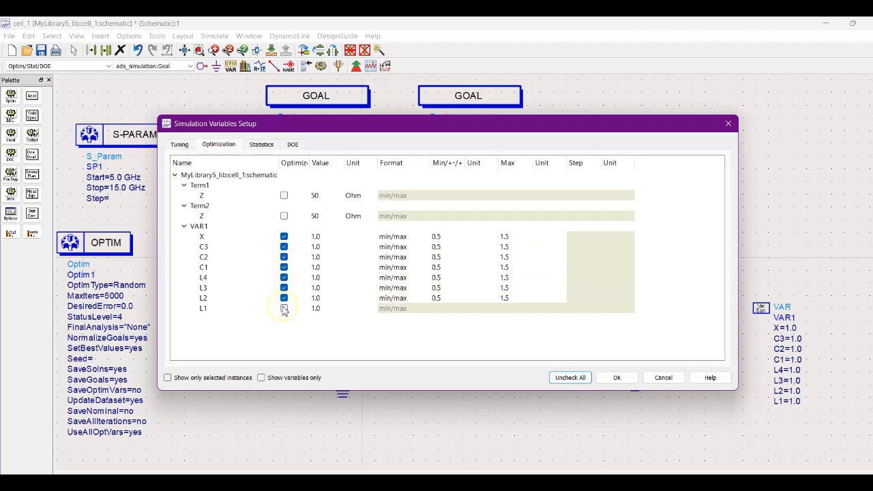
pyautogui.click(284, 308)
pyautogui.click(284, 236)
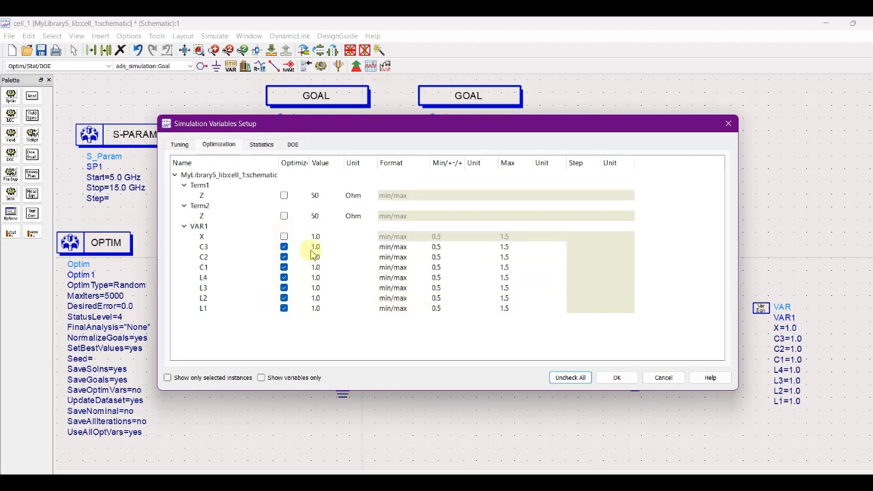
# Set the optimization maximum to 1000 for VAR1's C3, C2, C1, L4, L3, L2 and L1, and accept the variables setup.
pyautogui.doubleClick(442, 247)
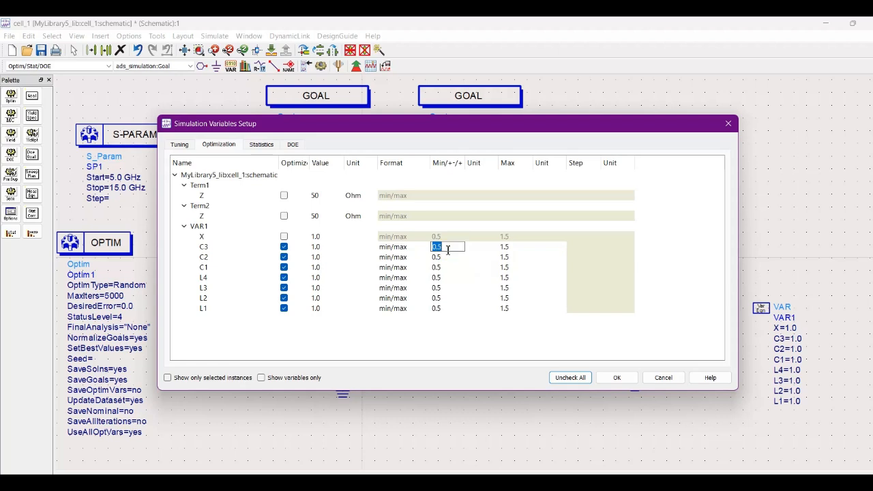
pyautogui.click(471, 318)
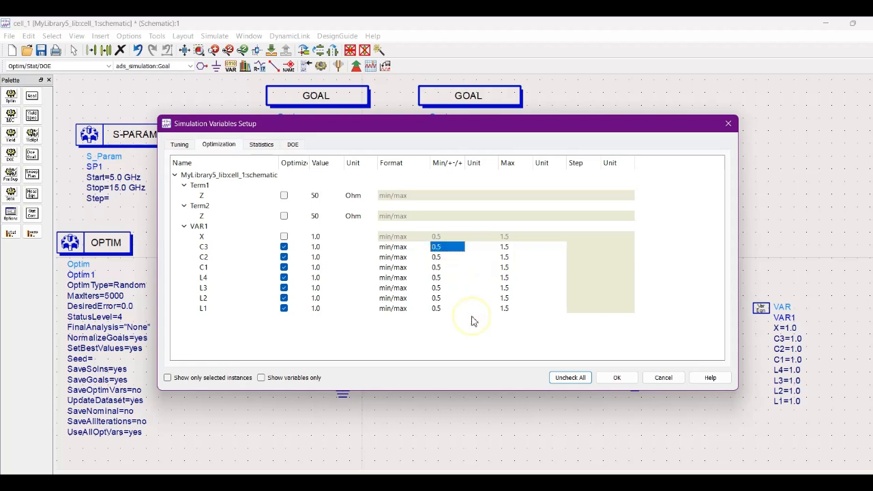
pyautogui.doubleClick(513, 247)
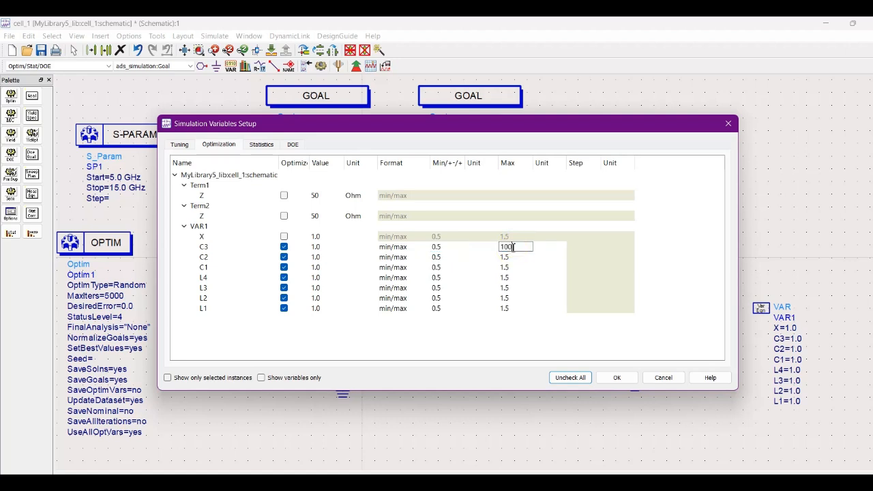
pyautogui.doubleClick(515, 257)
pyautogui.doubleClick(517, 268)
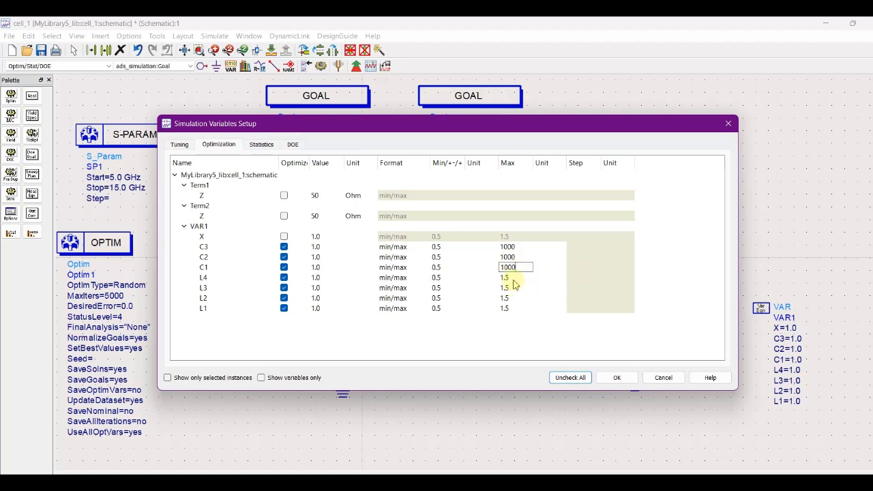
pyautogui.doubleClick(515, 278)
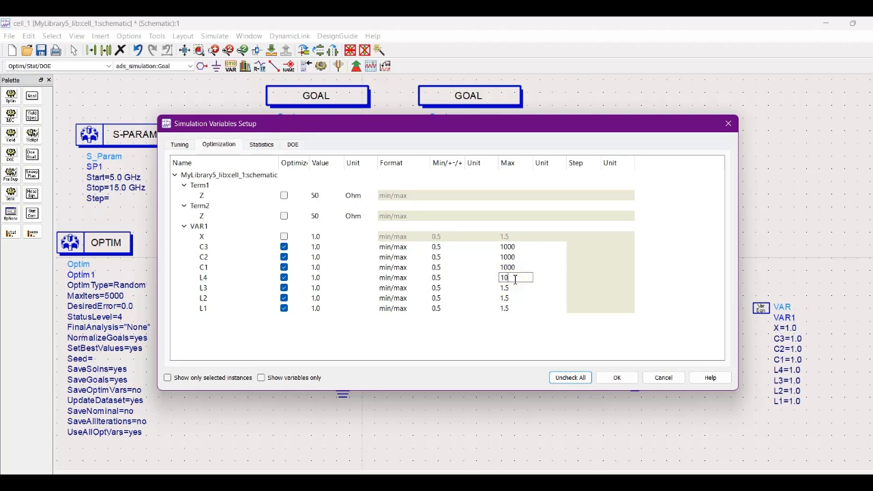
pyautogui.write('1000')
pyautogui.doubleClick(516, 288)
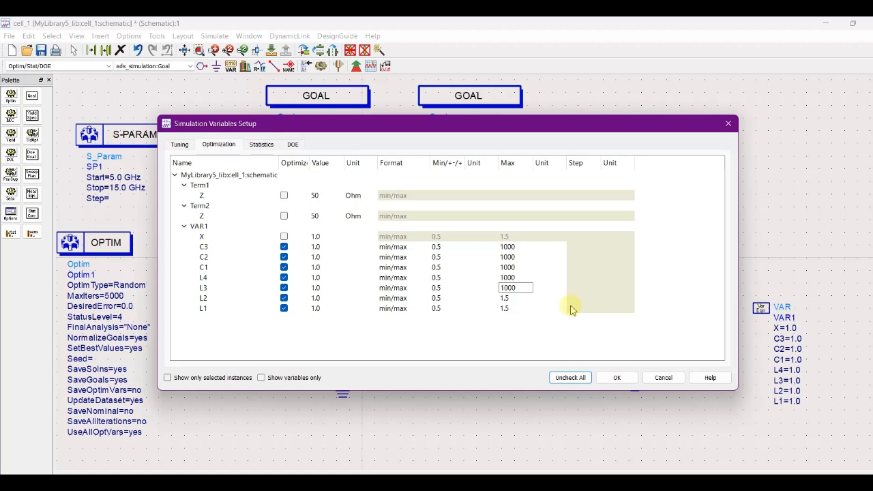
pyautogui.doubleClick(522, 298)
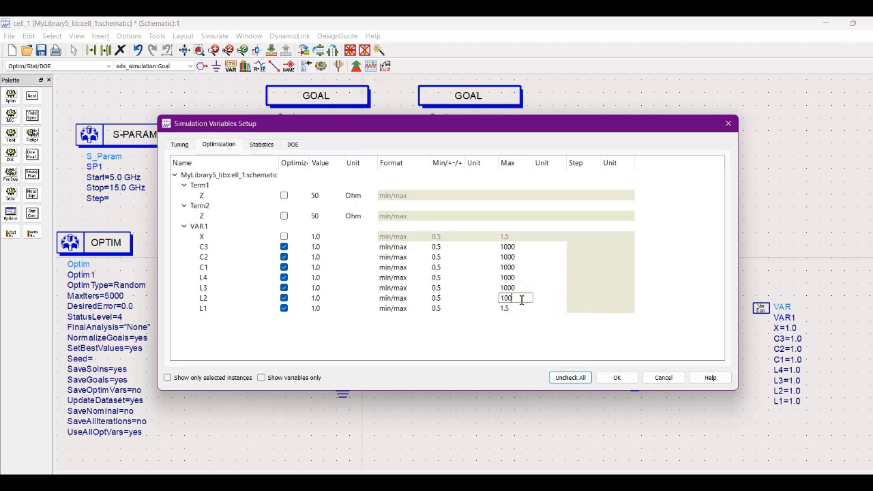
pyautogui.write('1000')
pyautogui.doubleClick(522, 307)
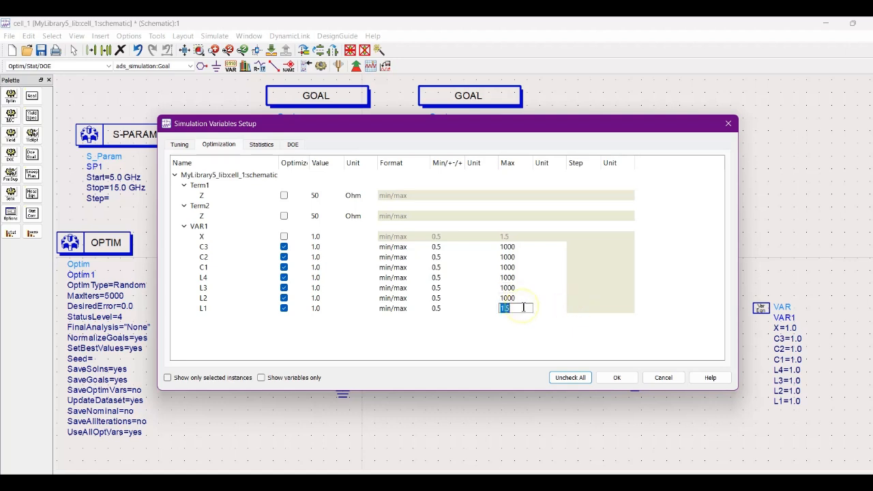
pyautogui.write('1000')
pyautogui.press('Return')
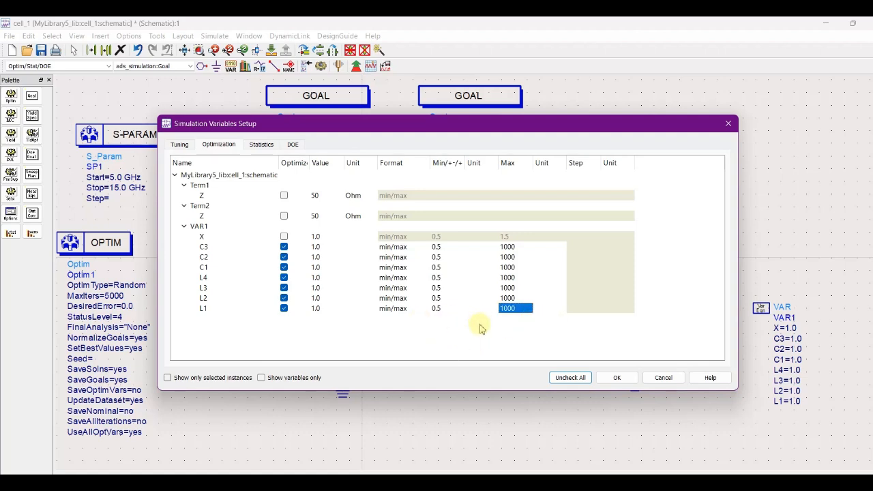
pyautogui.click(617, 378)
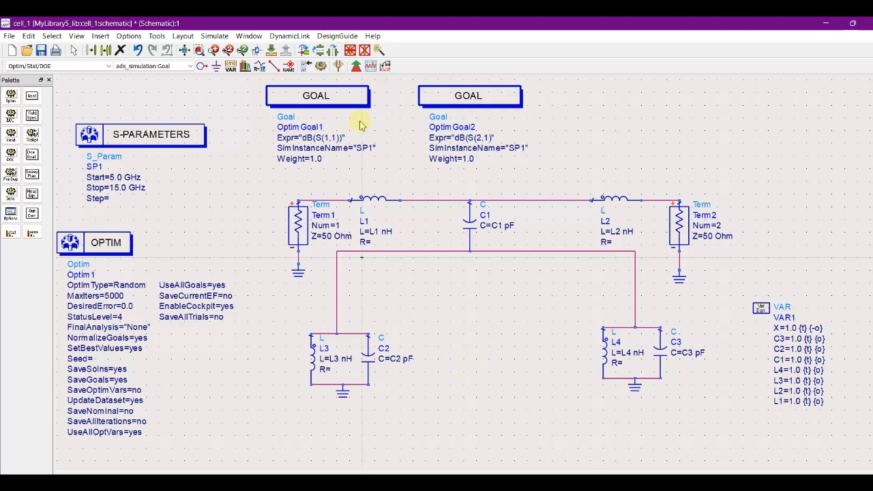
# Run the optimization, review the variable values and both goal plots, and close the Optimization Cockpit.
pyautogui.click(356, 66)
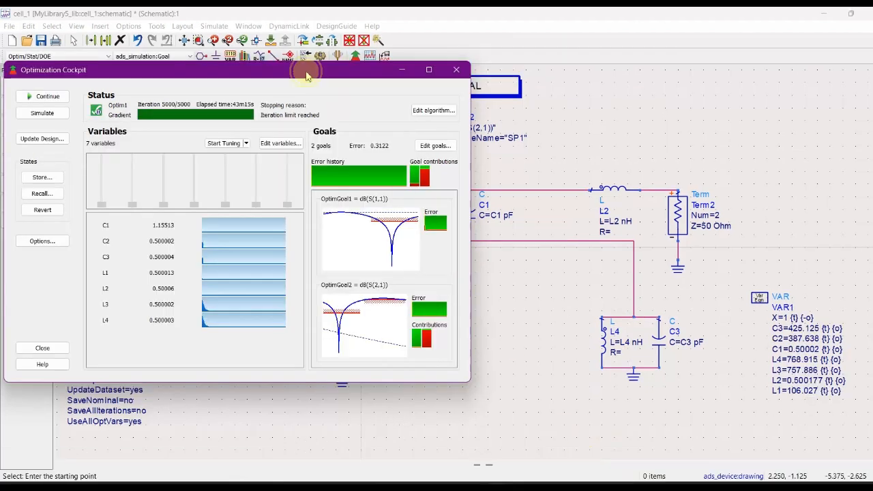
pyautogui.moveTo(306, 75); pyautogui.dragTo(599, 116)
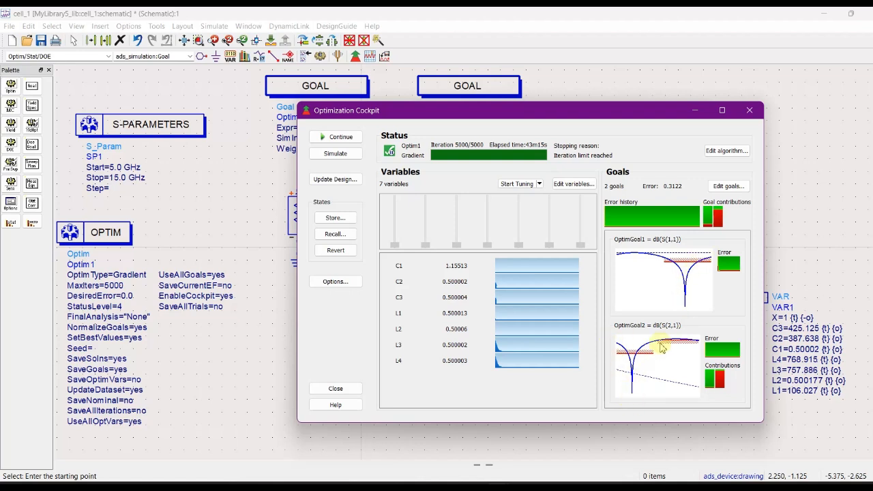
pyautogui.moveTo(692, 345)
pyautogui.moveTo(487, 247)
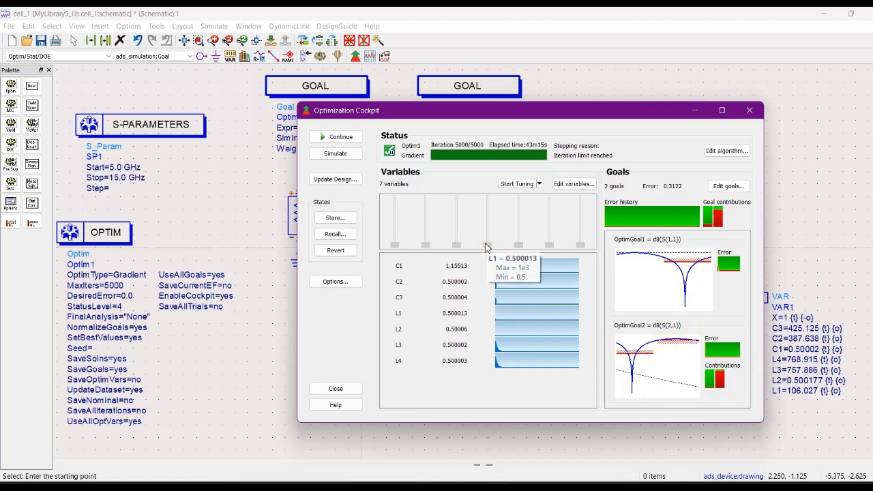
pyautogui.click(750, 110)
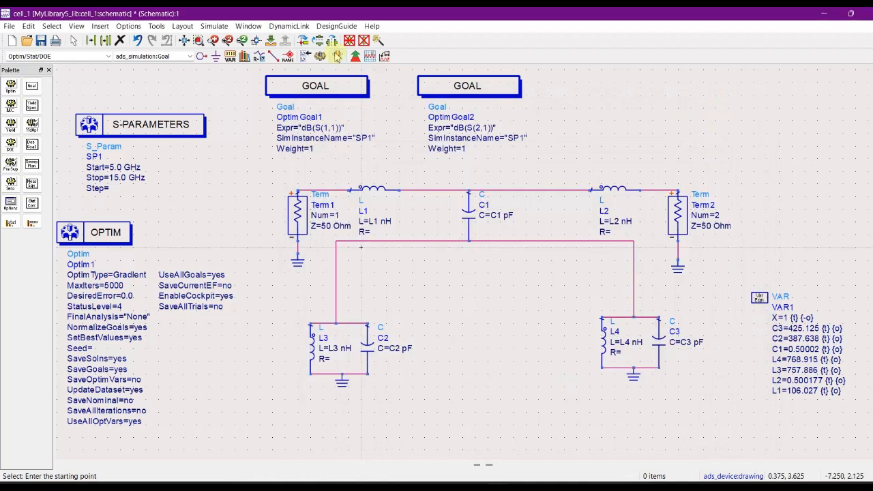
# Open a new data display window and place a rectangular plot on its page.
pyautogui.click(370, 56)
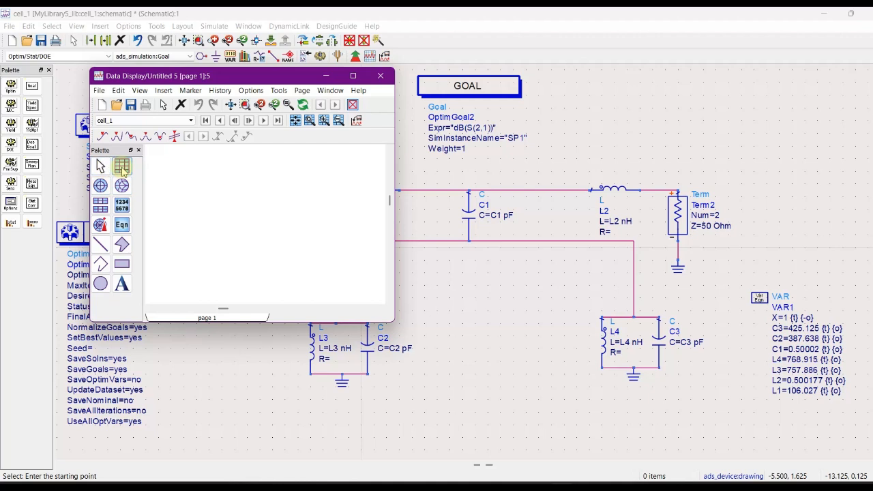
pyautogui.click(122, 167)
pyautogui.click(197, 178)
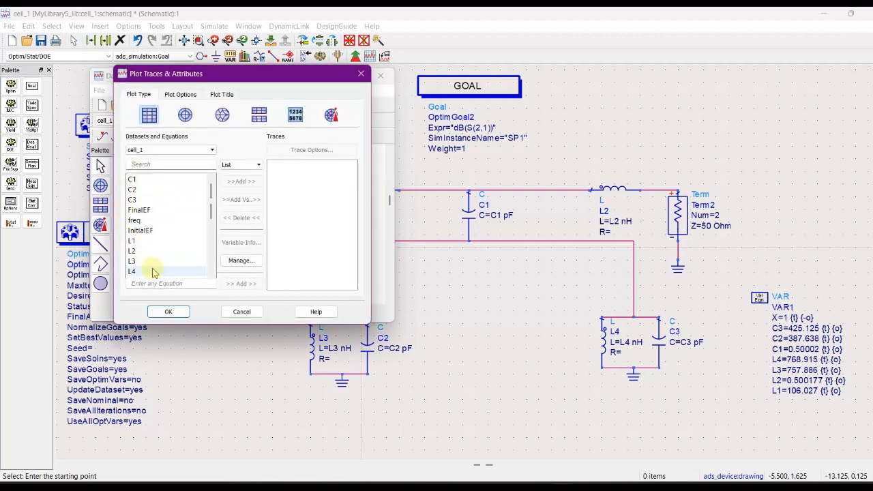
# Add the S(1,1) and S(2,1) traces in dB from the cell_1 dataset and accept the plot.
pyautogui.scroll(-3, 192, 238)
pyautogui.scroll(-2, 175, 249)
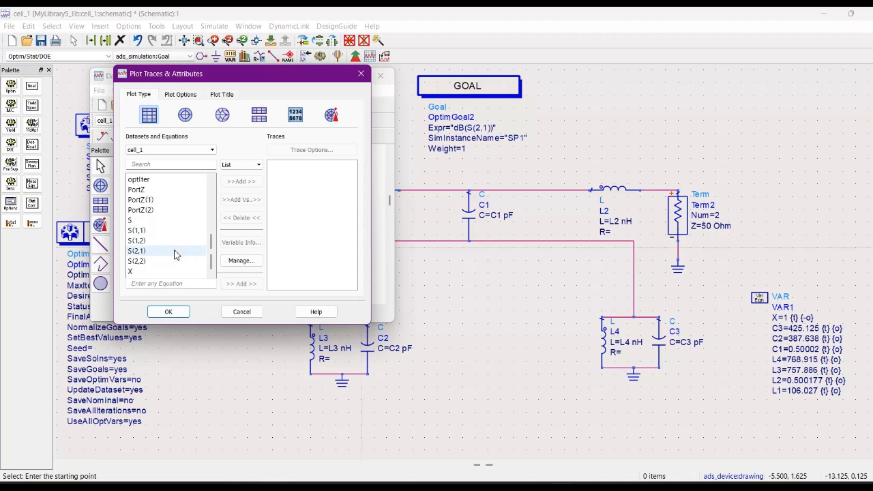
pyautogui.click(162, 233)
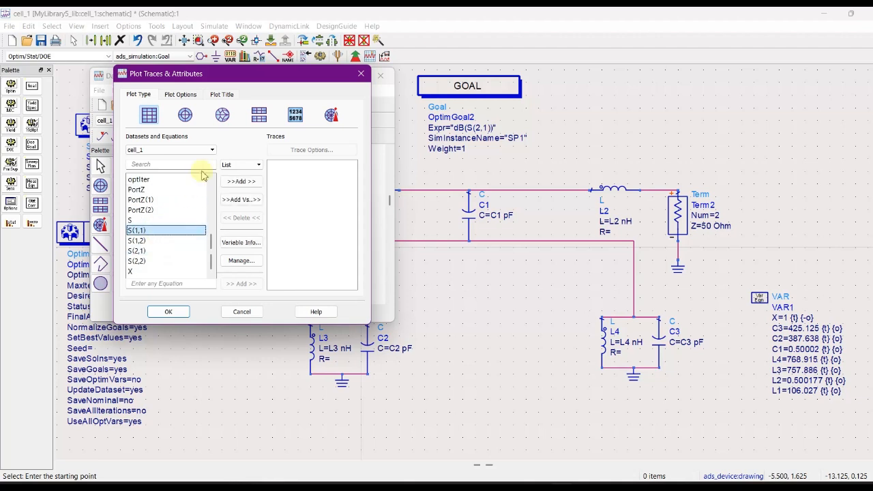
pyautogui.click(239, 182)
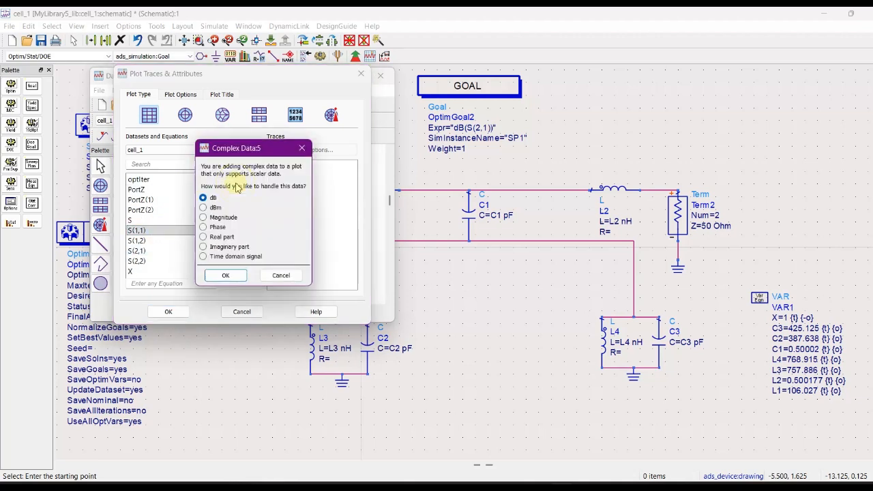
pyautogui.click(225, 275)
pyautogui.click(140, 253)
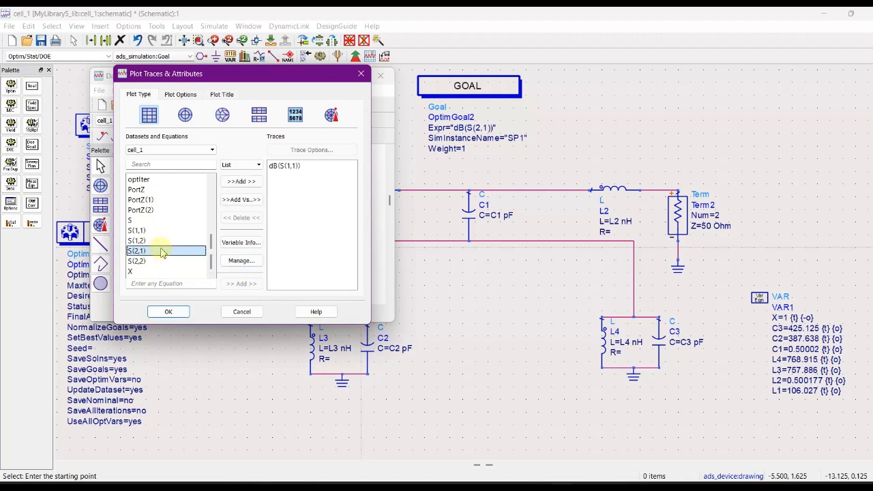
pyautogui.click(240, 182)
pyautogui.click(223, 275)
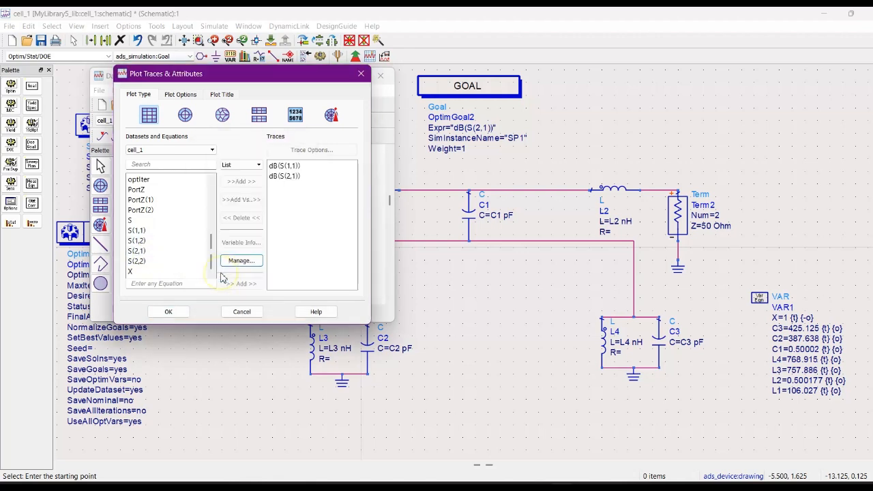
pyautogui.click(167, 311)
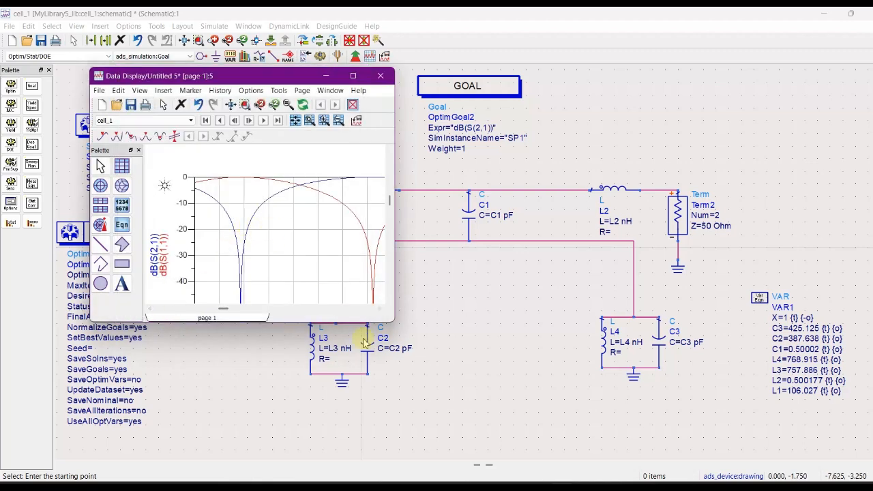
# Maximize the data display to examine the dB(S(1,1)) and dB(S(2,1)) curves, and close it.
pyautogui.click(352, 75)
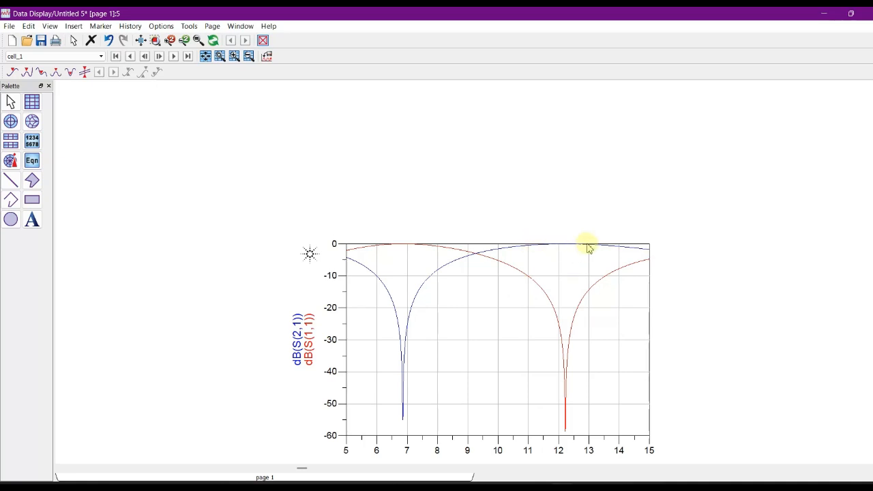
pyautogui.moveTo(521, 251)
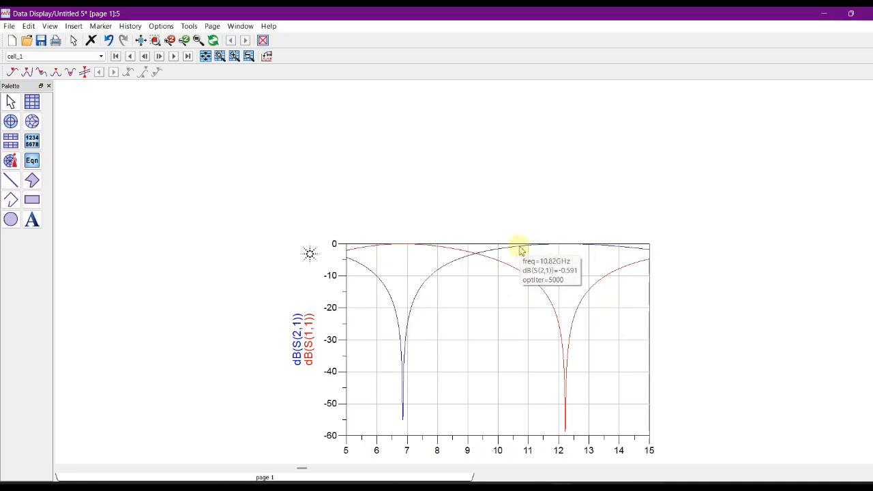
pyautogui.moveTo(566, 249)
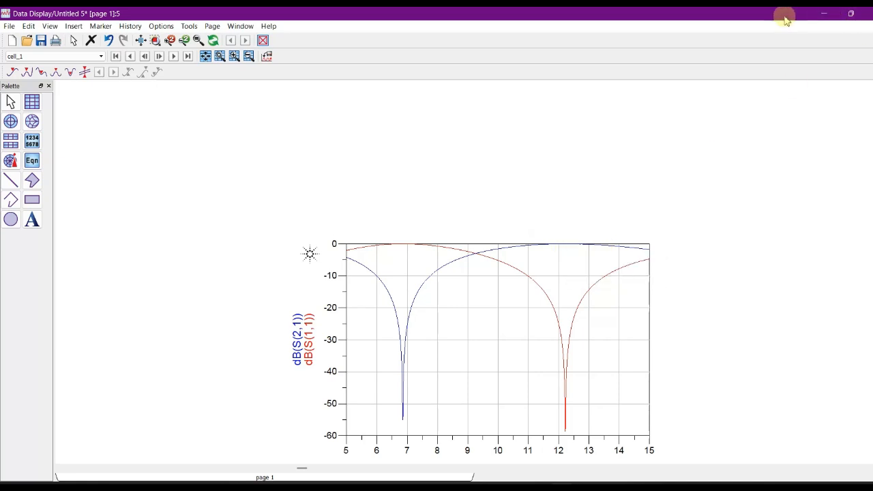
pyautogui.click(861, 14)
pyautogui.click(459, 264)
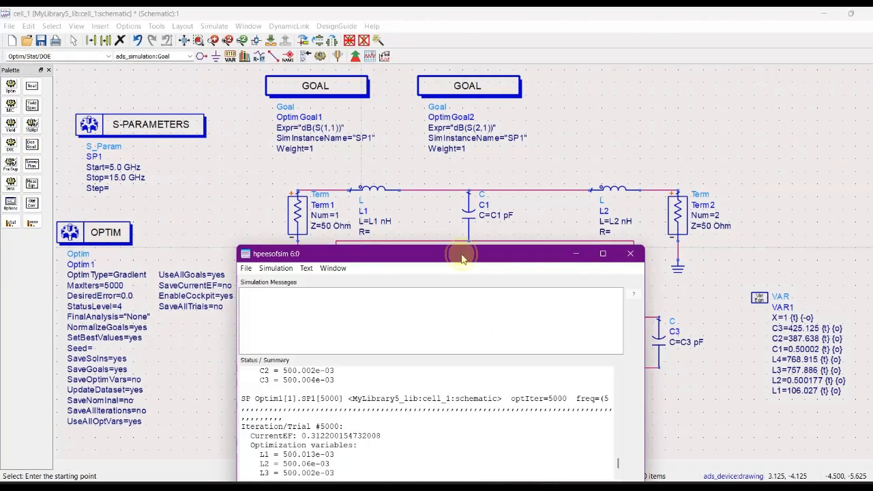
# Review the optimization variables for iteration 5000 in the simulation status window, and minimize the window.
pyautogui.moveTo(461, 253); pyautogui.dragTo(453, 110)
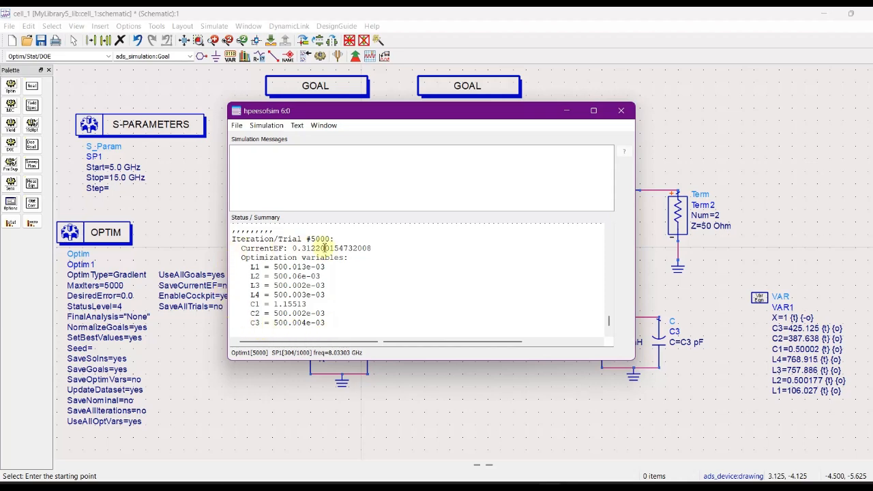
pyautogui.moveTo(502, 114); pyautogui.dragTo(259, 112)
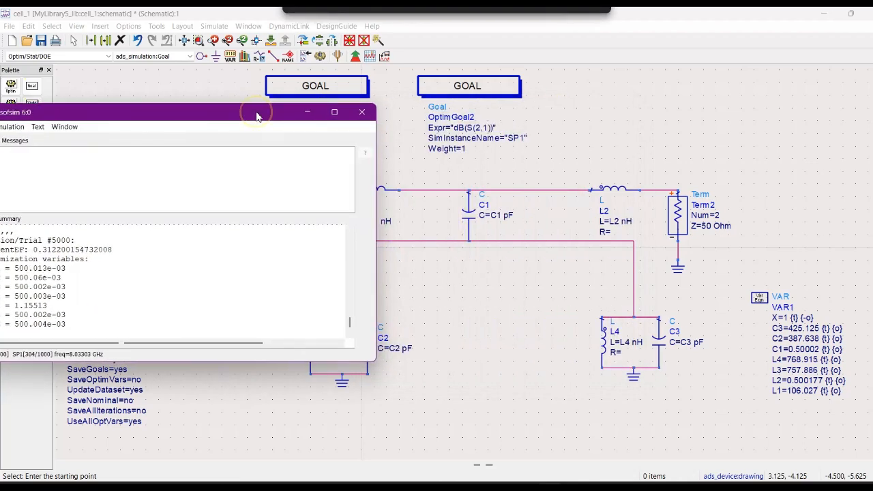
pyautogui.click(305, 112)
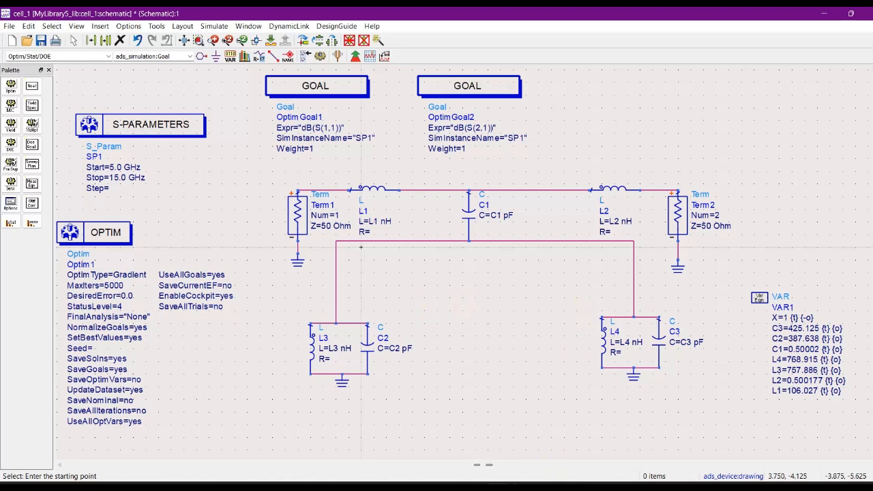
# Bring back the Optimization Cockpit and start tuning its seven variables.
pyautogui.click(498, 489)
pyautogui.click(622, 442)
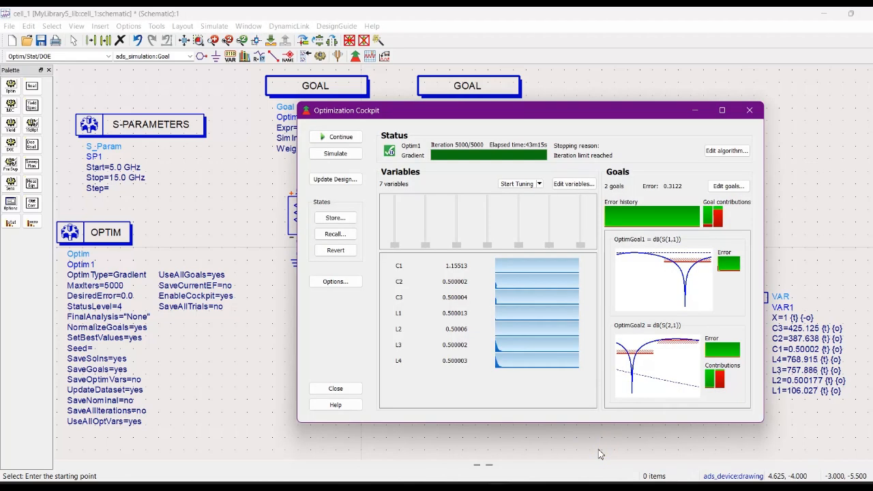
pyautogui.click(515, 185)
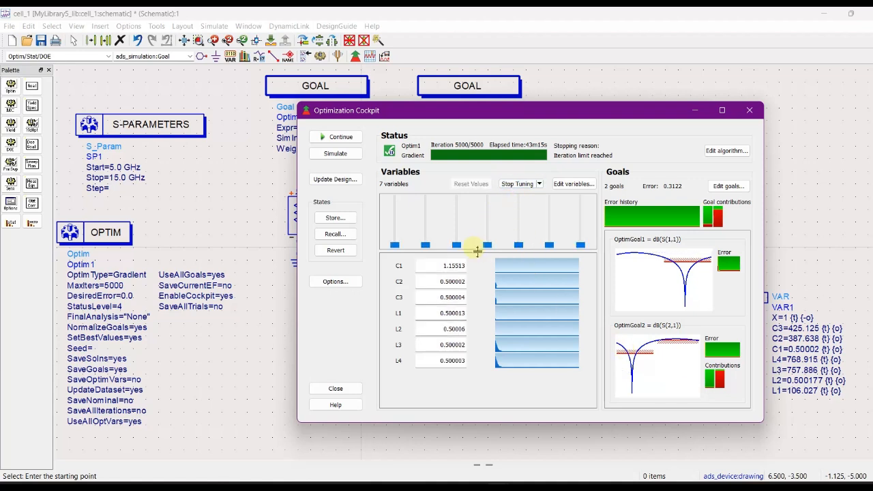
# Tune L1, L2 and L4 to 0.5 and L3 to 10.596 with the cockpit's variable sliders.
pyautogui.moveTo(489, 248); pyautogui.dragTo(584, 235)
pyautogui.click(490, 232)
pyautogui.click(489, 232)
pyautogui.click(550, 244)
pyautogui.click(505, 248)
pyautogui.moveTo(489, 241); pyautogui.dragTo(580, 247)
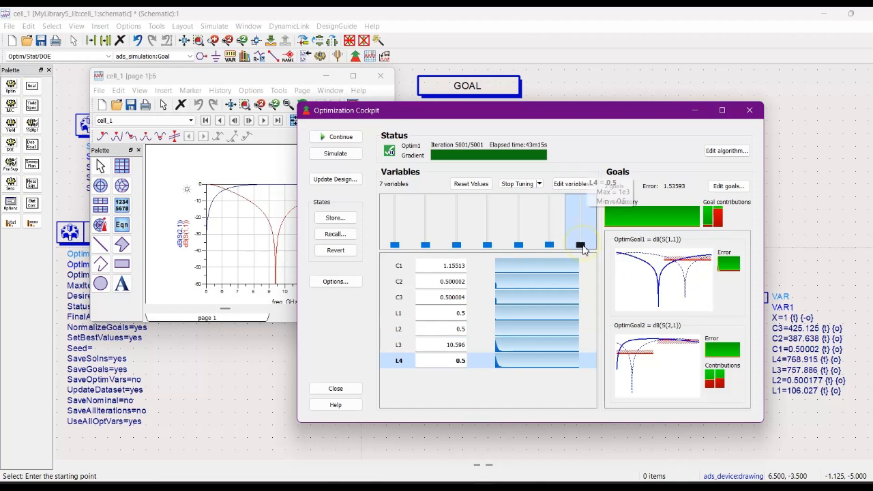